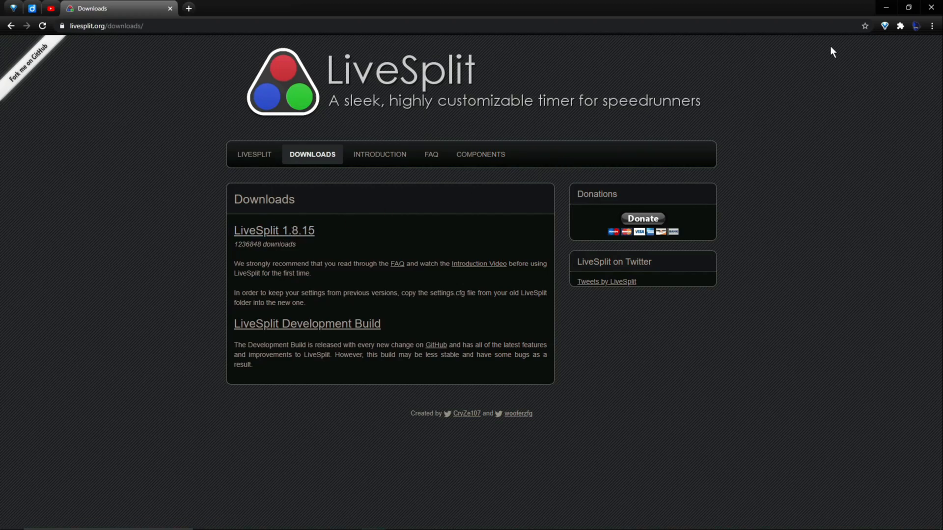
Step: Minimise the browser and extract LiveSplit_1.8.15.zip into its own folder within Downloads using 7-Zip in File Explorer
{"action": "left_click", "coordinate": [880, 9]}
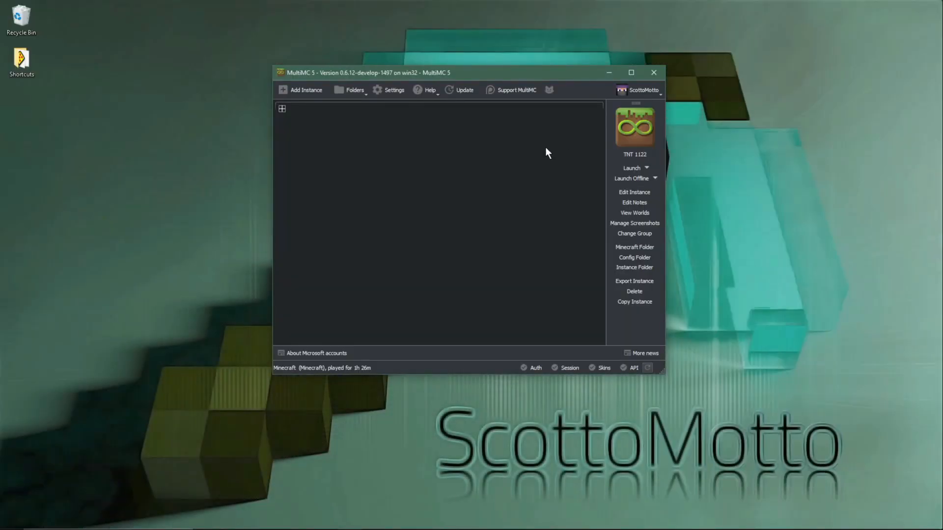
{"action": "mouse_move", "coordinate": [363, 527]}
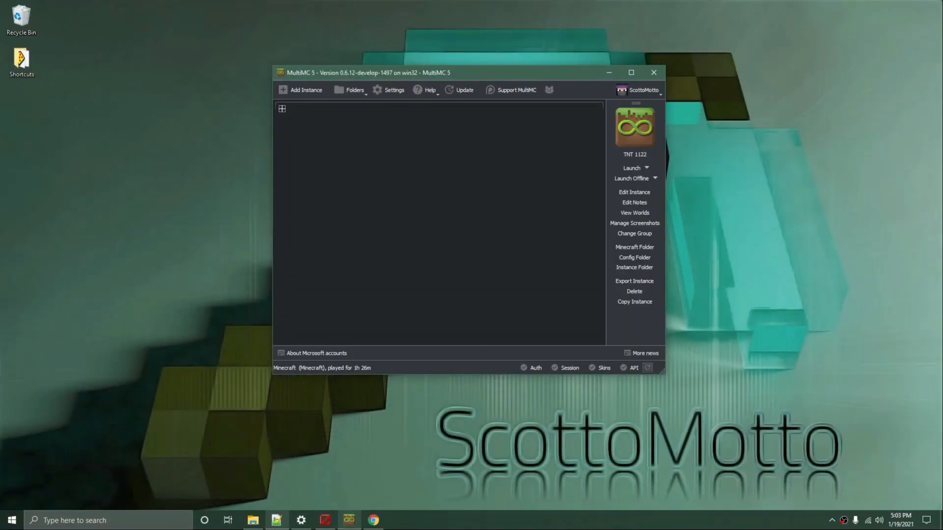
{"action": "left_click", "coordinate": [254, 521]}
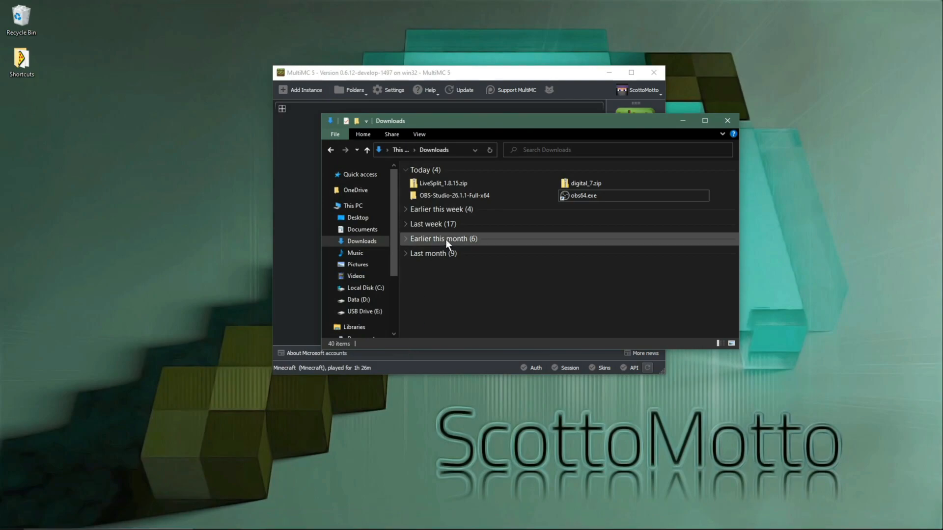
{"action": "left_click", "coordinate": [443, 184]}
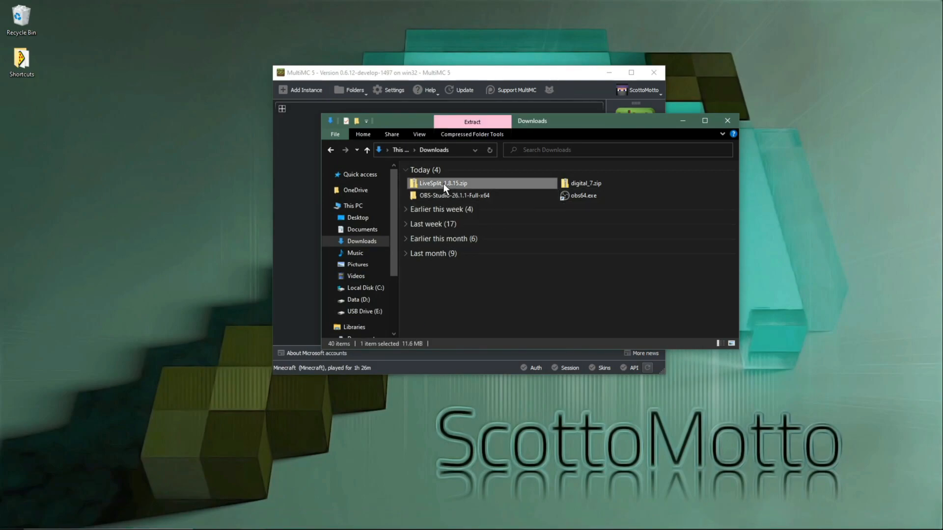
{"action": "right_click", "coordinate": [443, 184]}
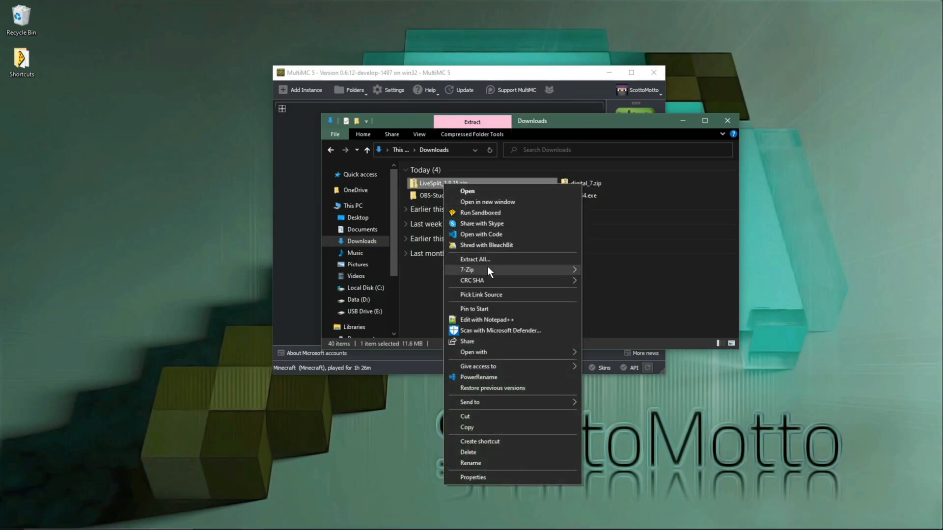
{"action": "mouse_move", "coordinate": [488, 268]}
{"action": "left_click", "coordinate": [603, 273]}
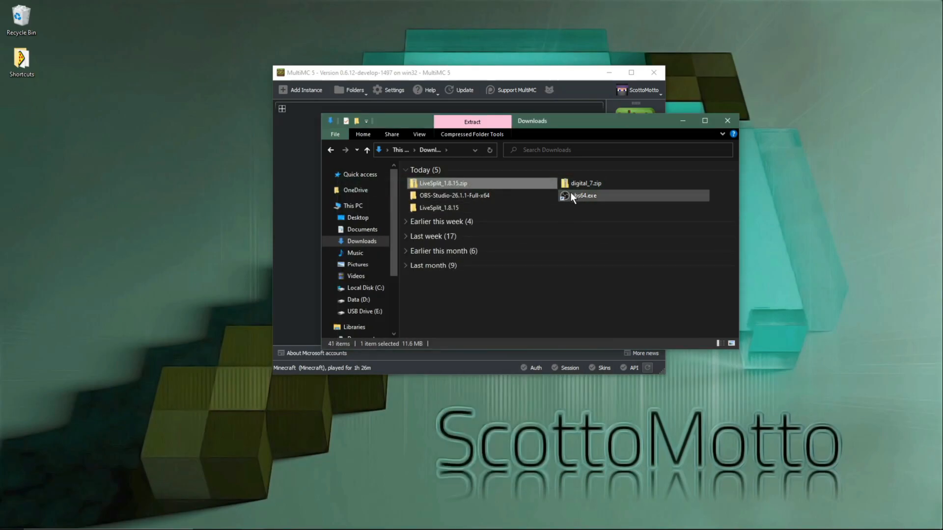
Step: Launch LiveSplit.exe from the extracted LiveSplit_1.8.15 folder and move the timer lower on the desktop
{"action": "double_click", "coordinate": [465, 206]}
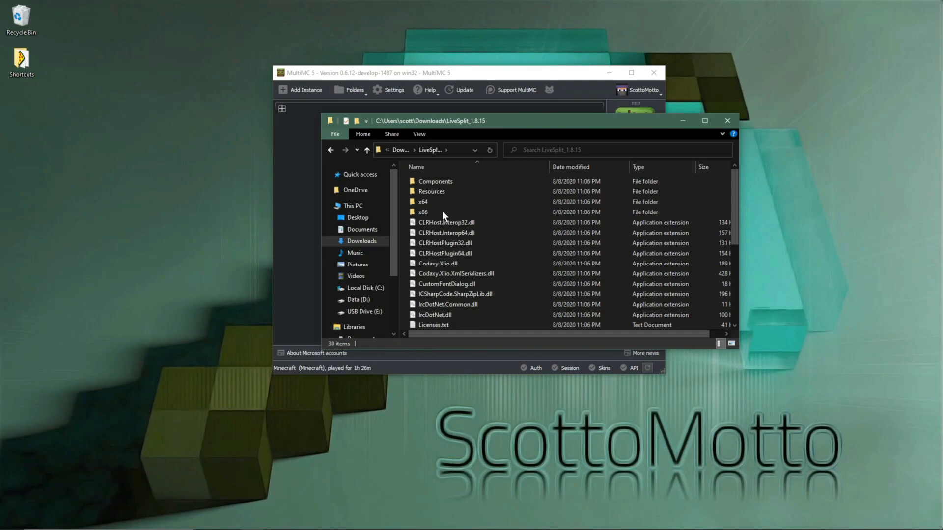
{"action": "scroll", "coordinate": [486, 312], "scroll_direction": "down", "scroll_amount": 1}
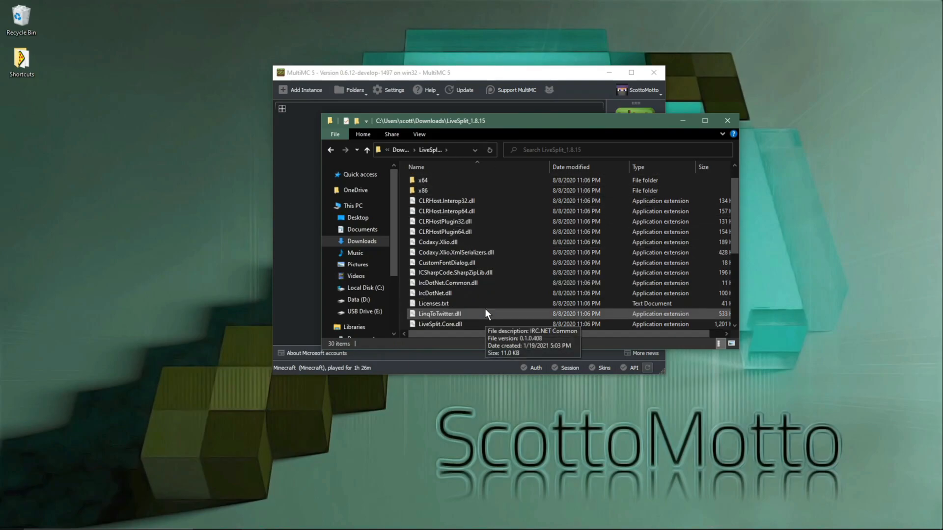
{"action": "scroll", "coordinate": [485, 308], "scroll_direction": "down", "scroll_amount": 2}
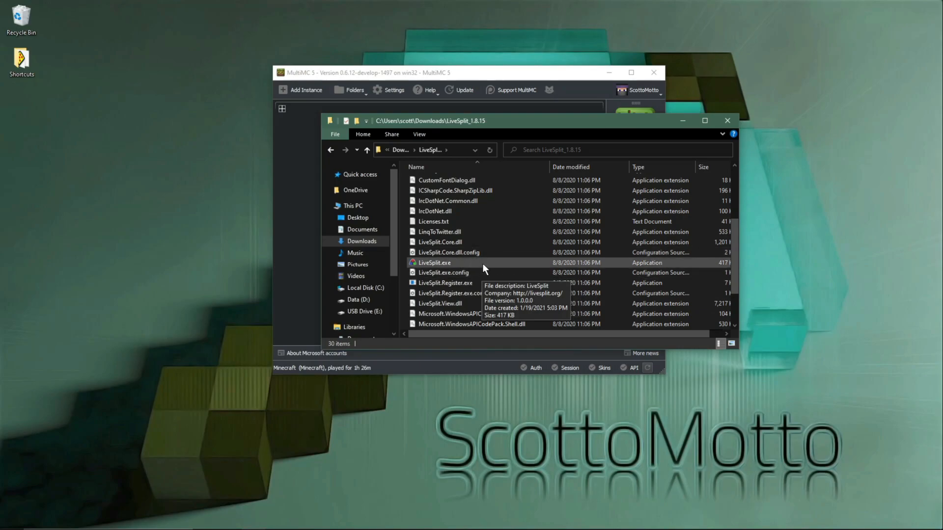
{"action": "scroll", "coordinate": [493, 234], "scroll_direction": "up", "scroll_amount": 3}
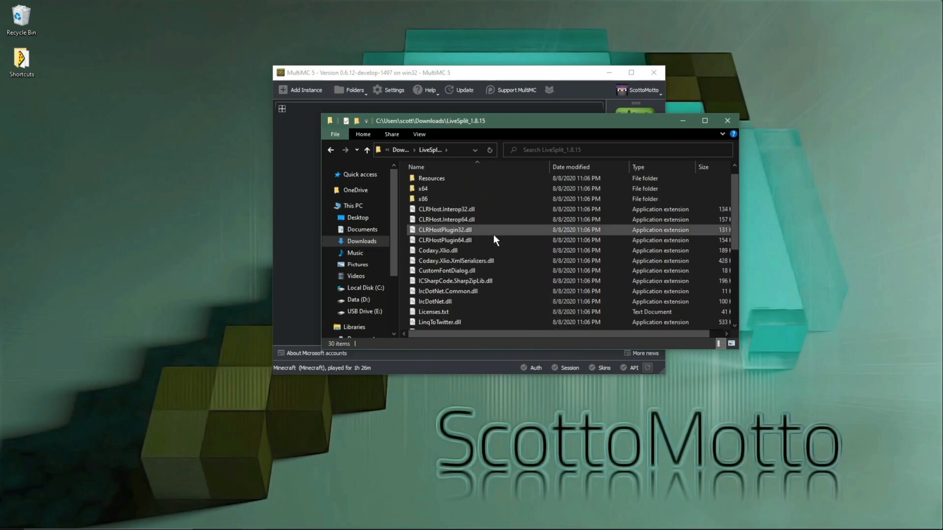
{"action": "scroll", "coordinate": [493, 235], "scroll_direction": "down", "scroll_amount": 3}
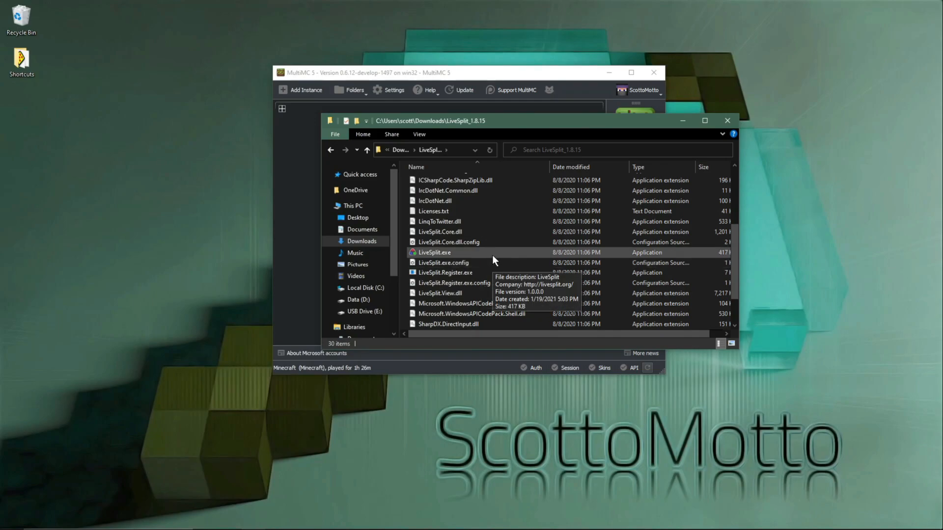
{"action": "left_click", "coordinate": [442, 253]}
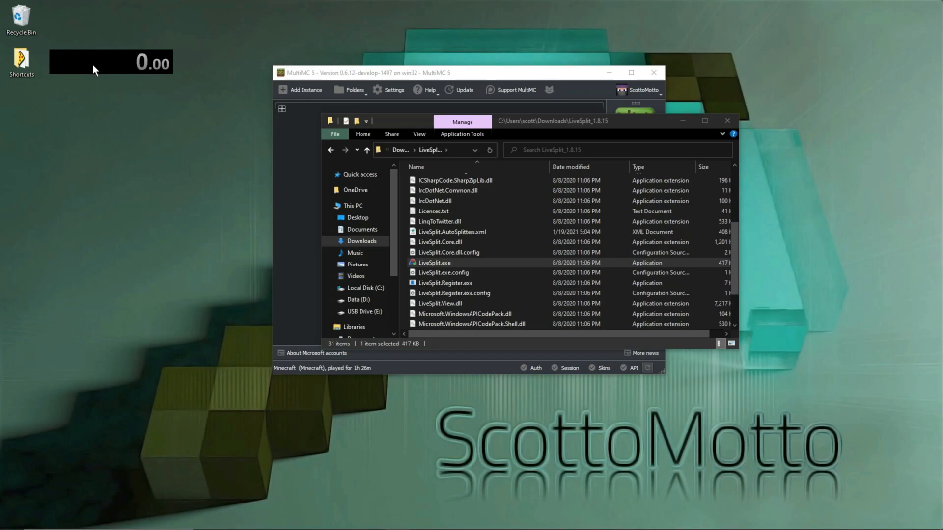
{"action": "left_click_drag", "start_coordinate": [94, 65], "coordinate": [66, 259]}
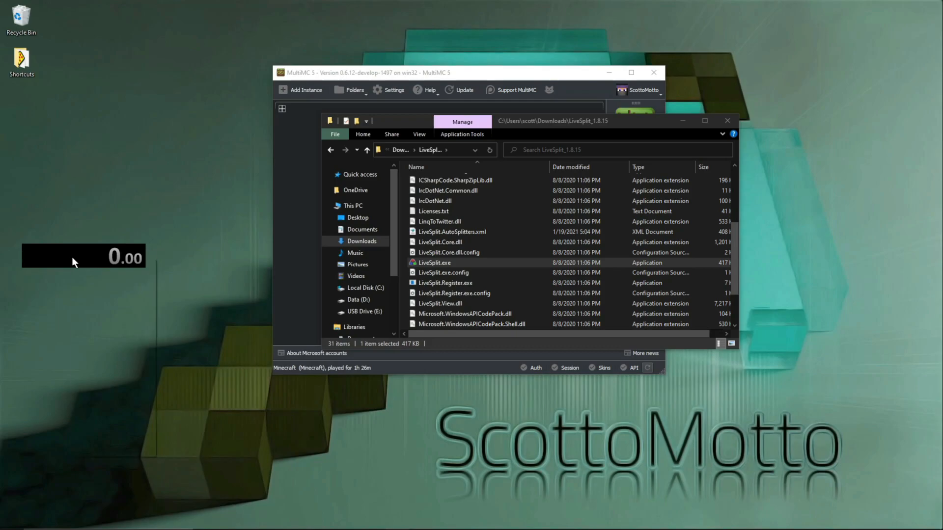
Step: Edit the LiveSplit splits and set the game name to Minecraft: Java Edition
{"action": "right_click", "coordinate": [72, 259]}
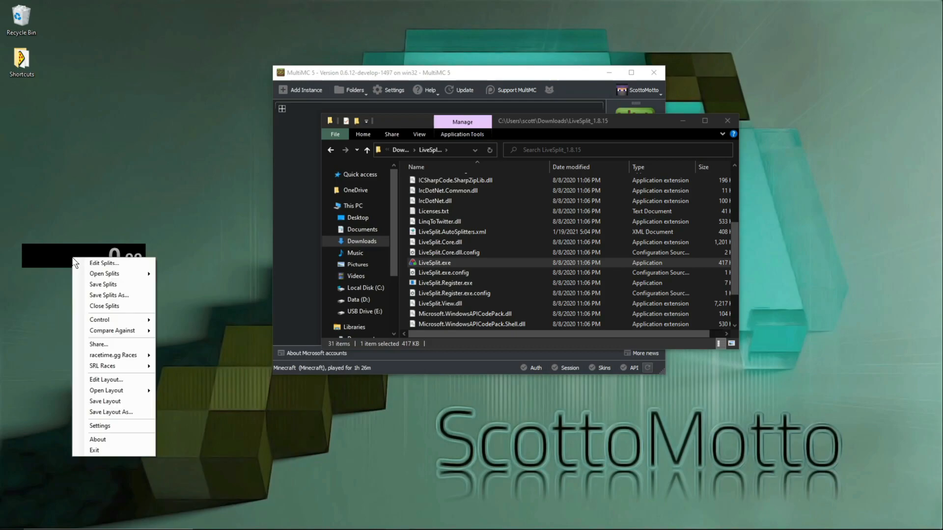
{"action": "left_click", "coordinate": [90, 265]}
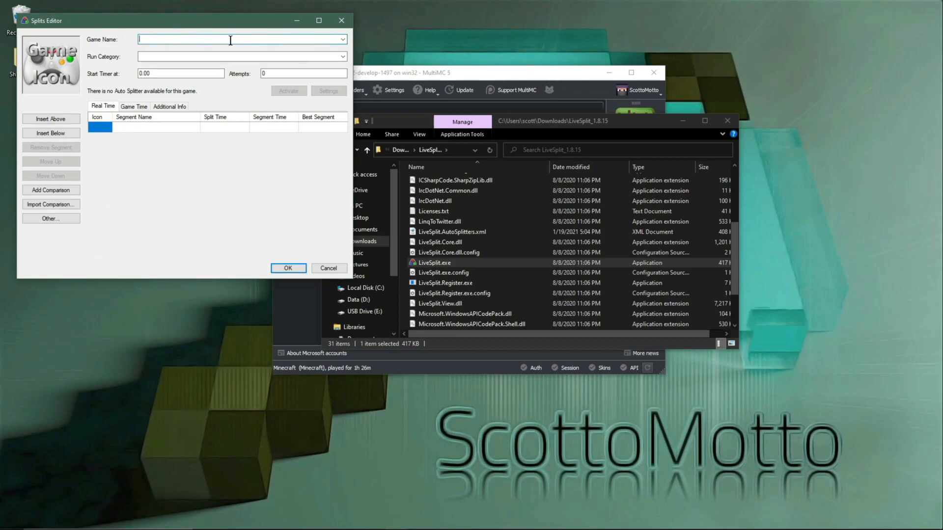
{"action": "type", "text": "Minecraft"}
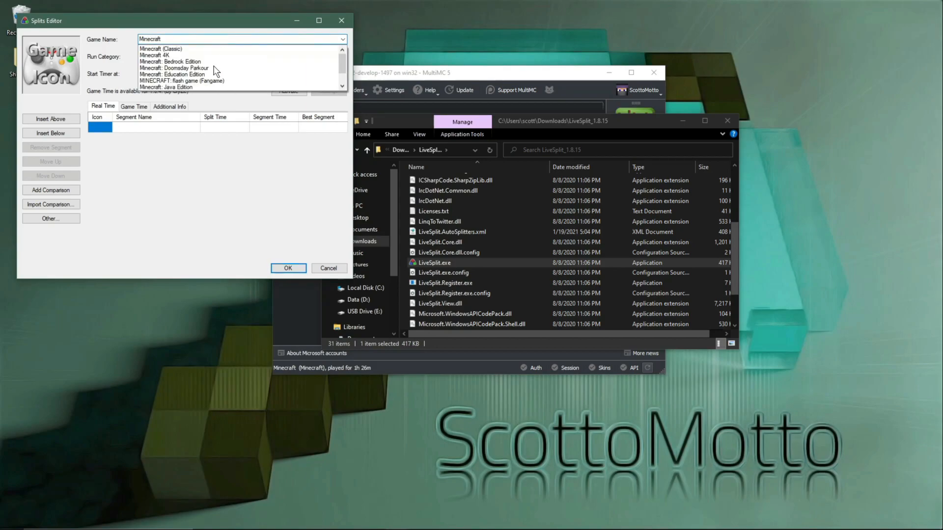
{"action": "left_click", "coordinate": [160, 87]}
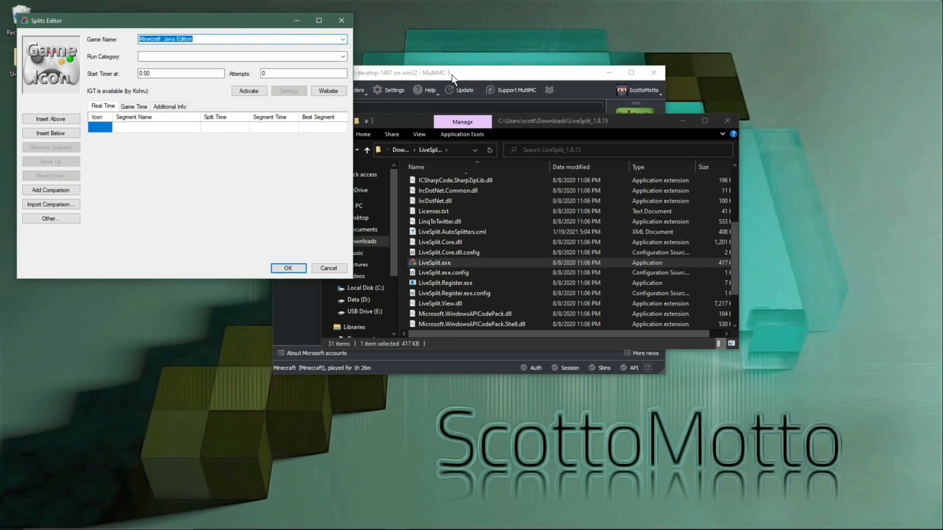
Step: Activate the IGT component by Kohru for the splits and accept its default settings
{"action": "left_click", "coordinate": [246, 92]}
{"action": "left_click", "coordinate": [290, 91]}
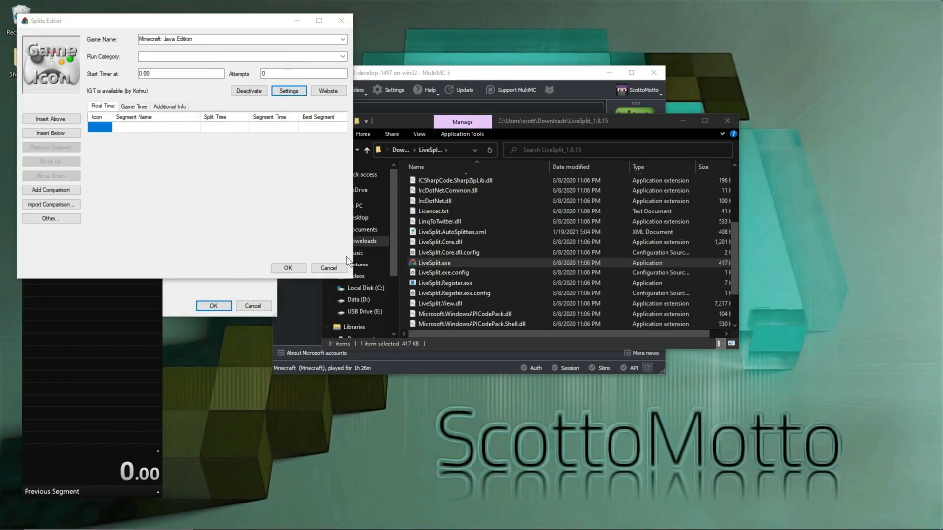
{"action": "left_click", "coordinate": [214, 305]}
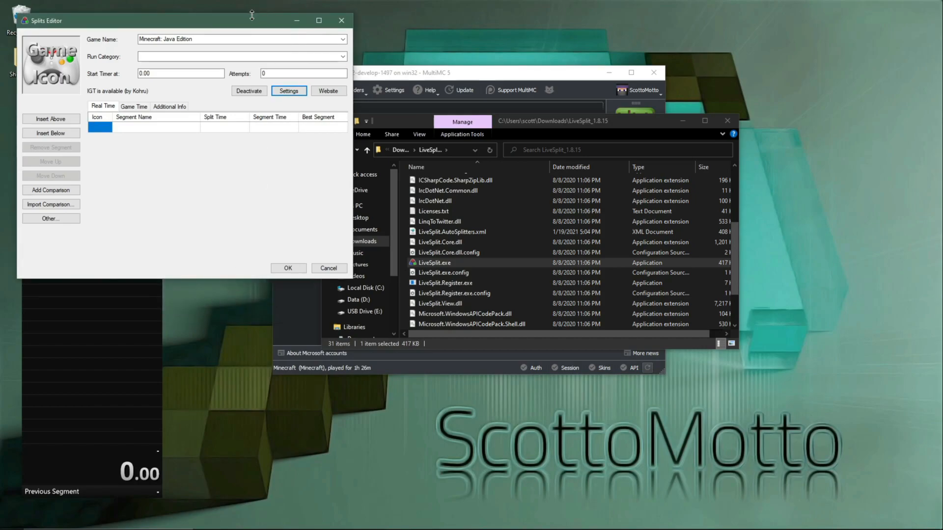
Step: Review the saves location in the IGT component settings, then accept those settings and the edited splits
{"action": "left_click_drag", "start_coordinate": [252, 19], "coordinate": [649, 83]}
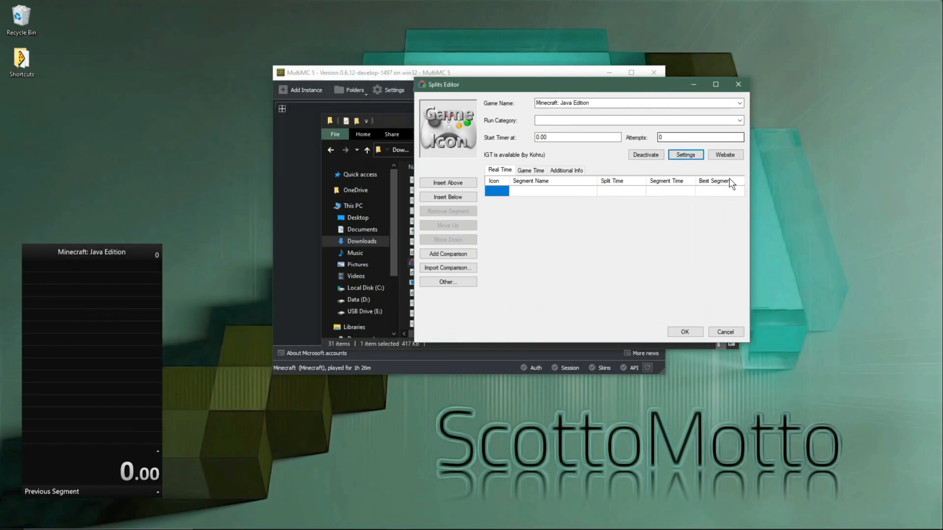
{"action": "left_click", "coordinate": [686, 155]}
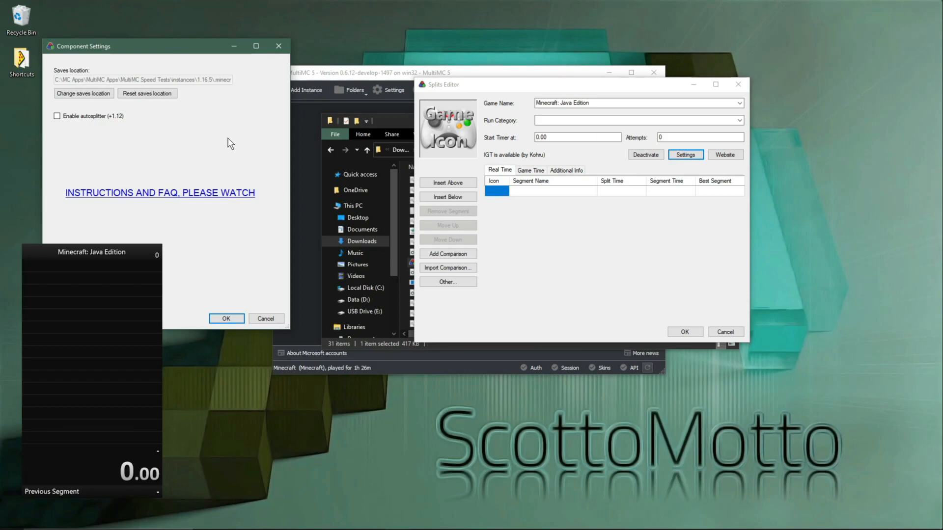
{"action": "left_click", "coordinate": [372, 75]}
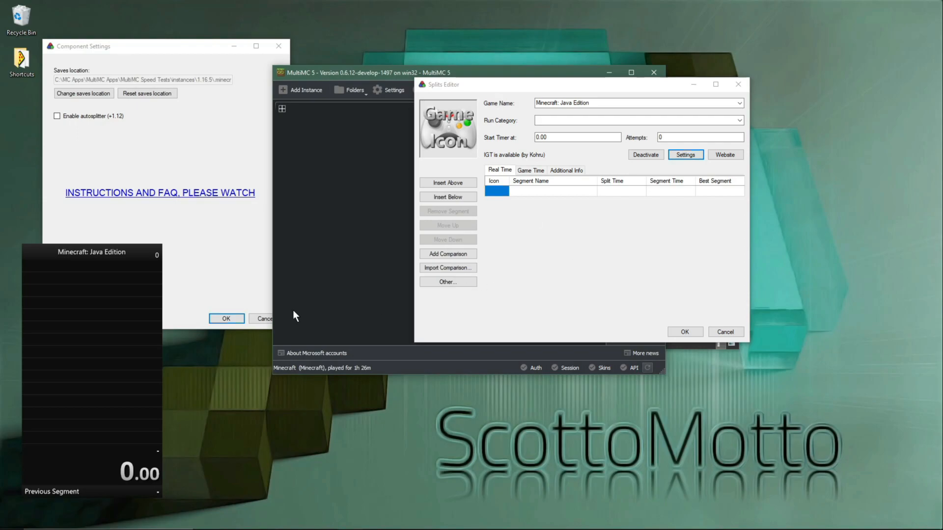
{"action": "left_click", "coordinate": [233, 319]}
{"action": "left_click", "coordinate": [684, 332]}
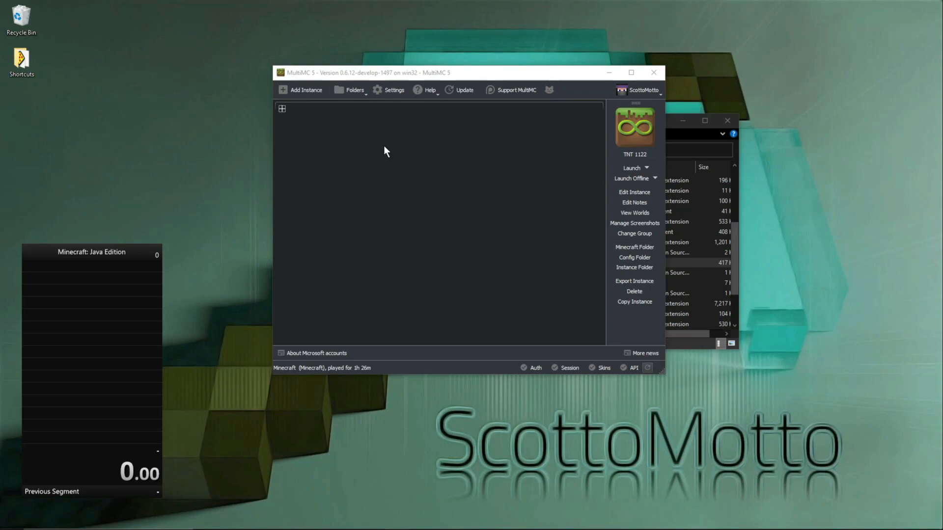
Step: Create a vanilla 1.16.5 instance in MultiMC's Video group and run it once to the title screen before quitting
{"action": "right_click", "coordinate": [327, 150]}
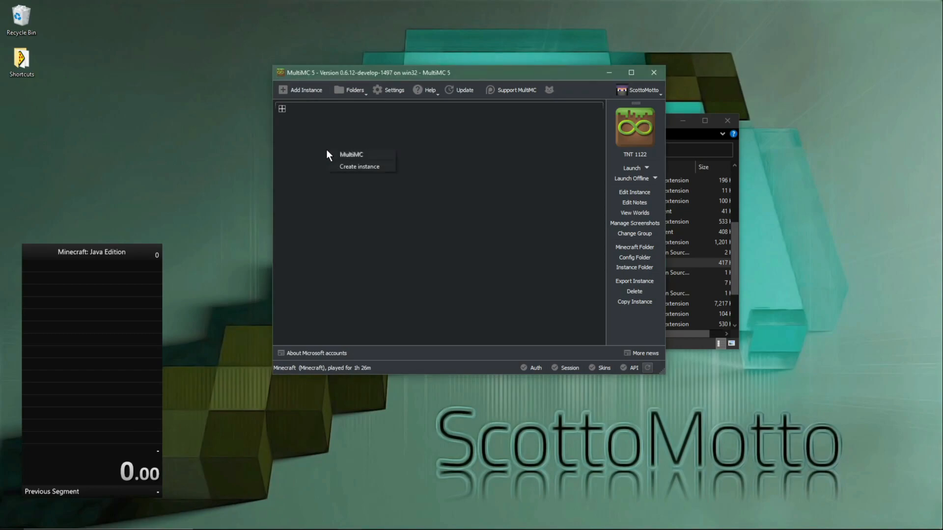
{"action": "left_click", "coordinate": [345, 167]}
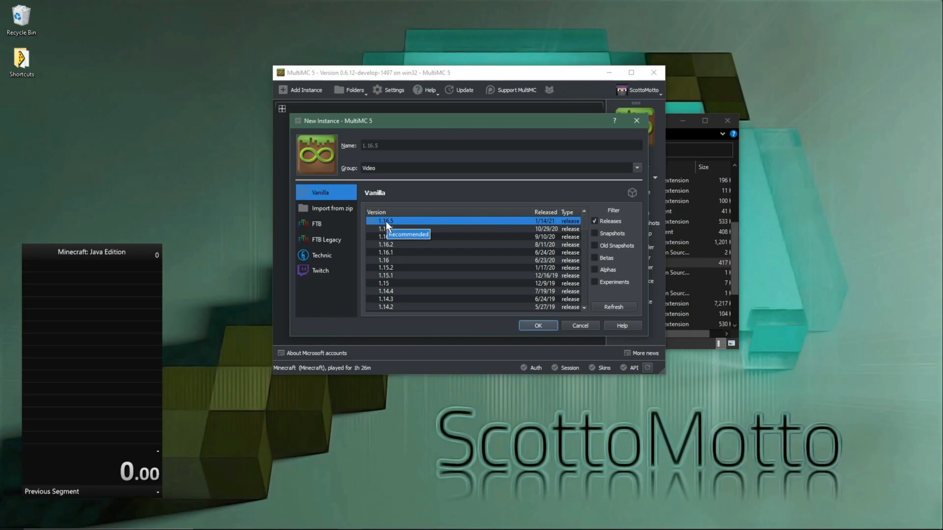
{"action": "left_click", "coordinate": [538, 327]}
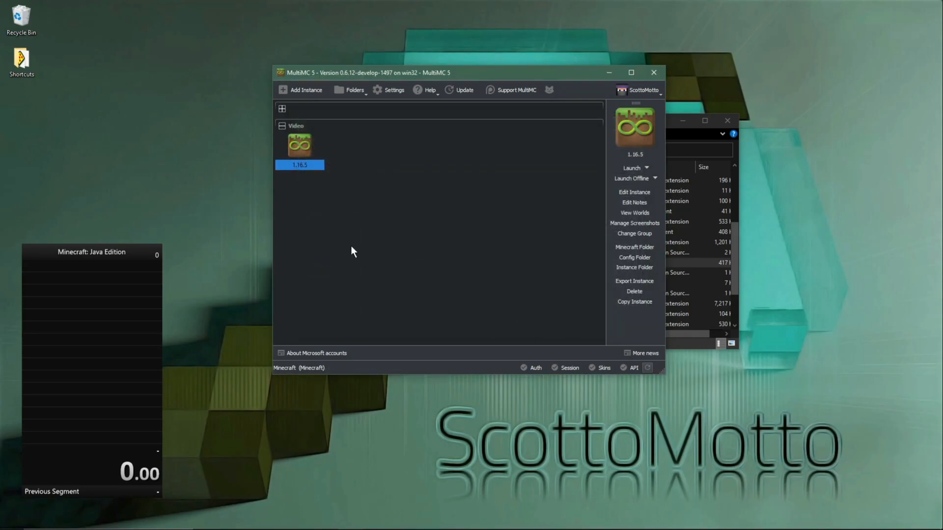
{"action": "double_click", "coordinate": [298, 154]}
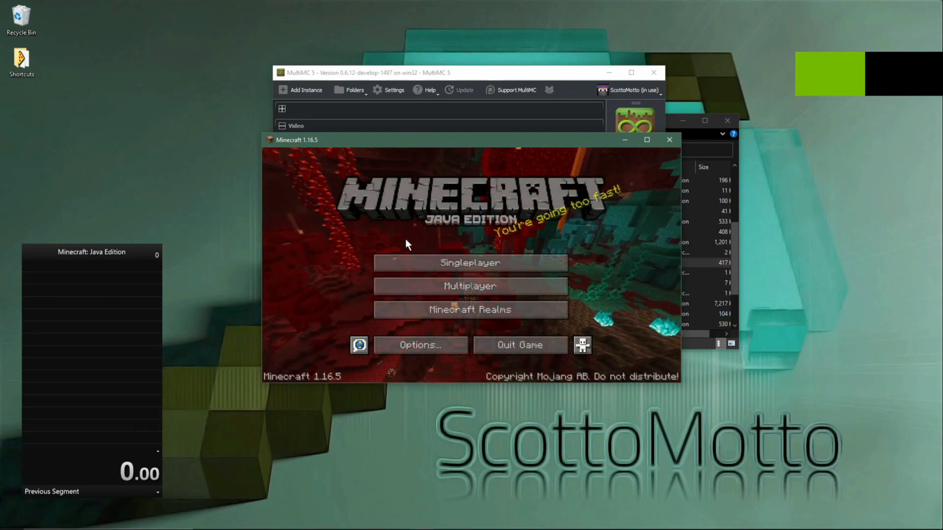
{"action": "left_click", "coordinate": [502, 345]}
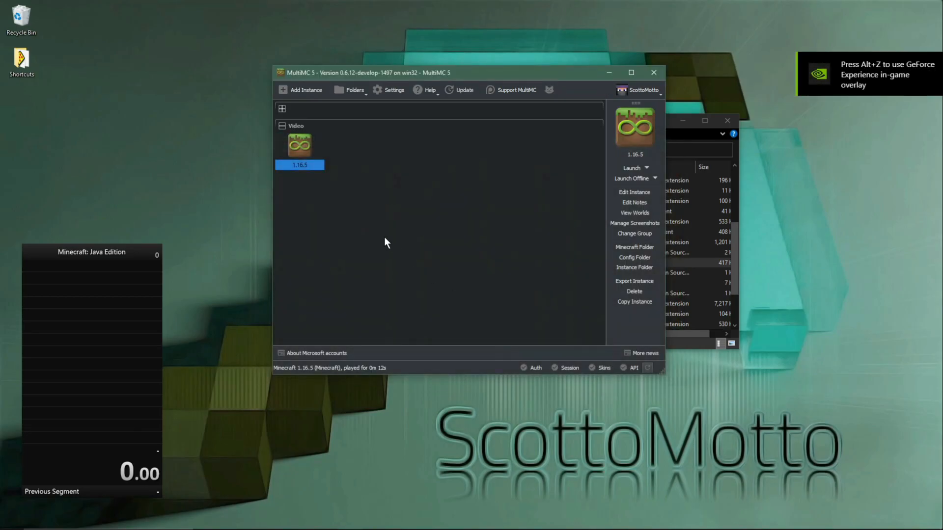
Step: View the contents of the 1.16.5 instance's Minecraft folder and close it again
{"action": "right_click", "coordinate": [307, 150]}
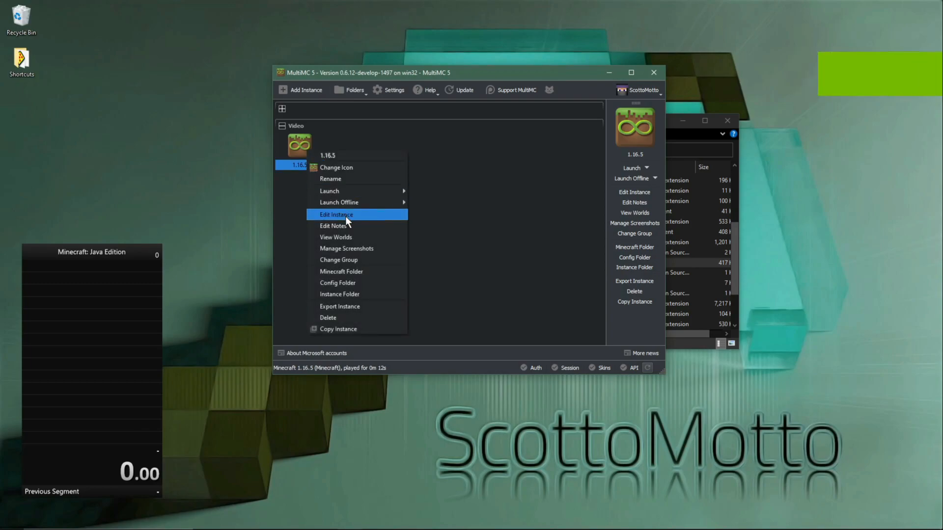
{"action": "left_click", "coordinate": [357, 272]}
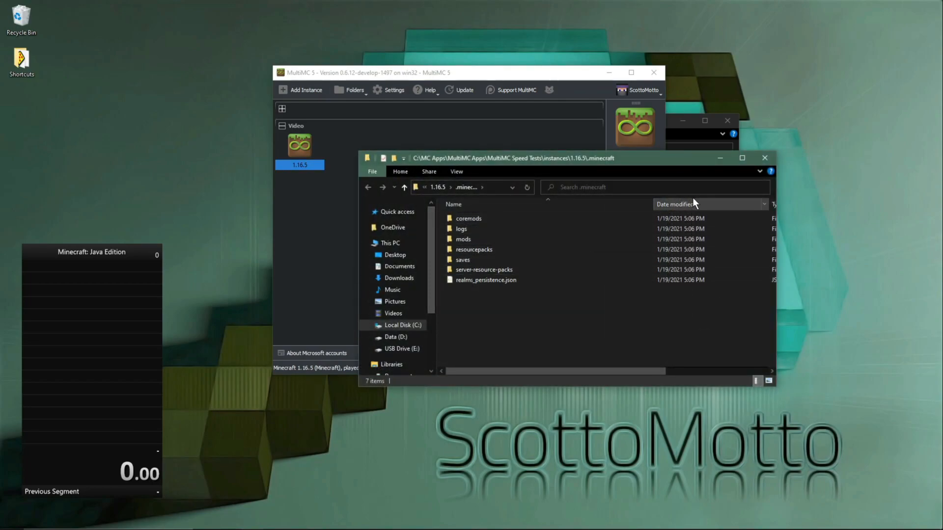
{"action": "left_click", "coordinate": [761, 164]}
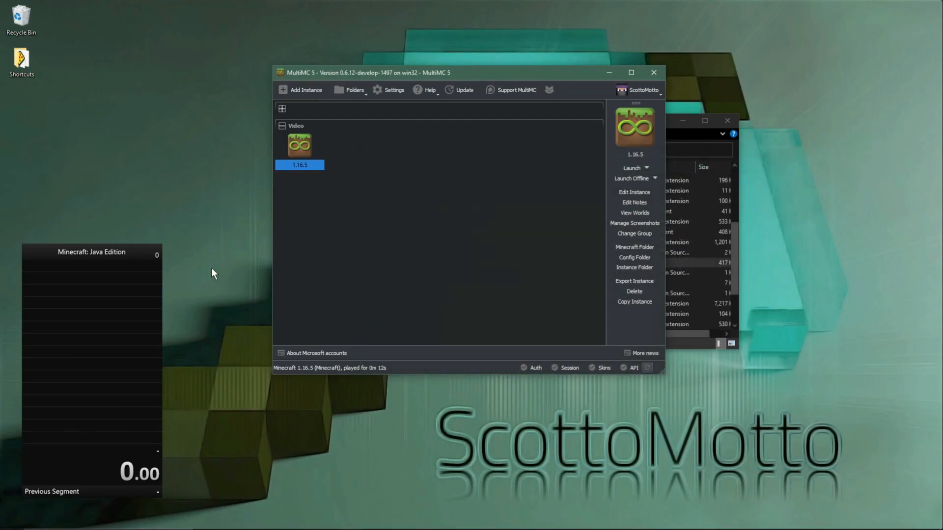
Step: Reopen the IGT component settings from the splits editor and start changing the saves location
{"action": "right_click", "coordinate": [74, 314]}
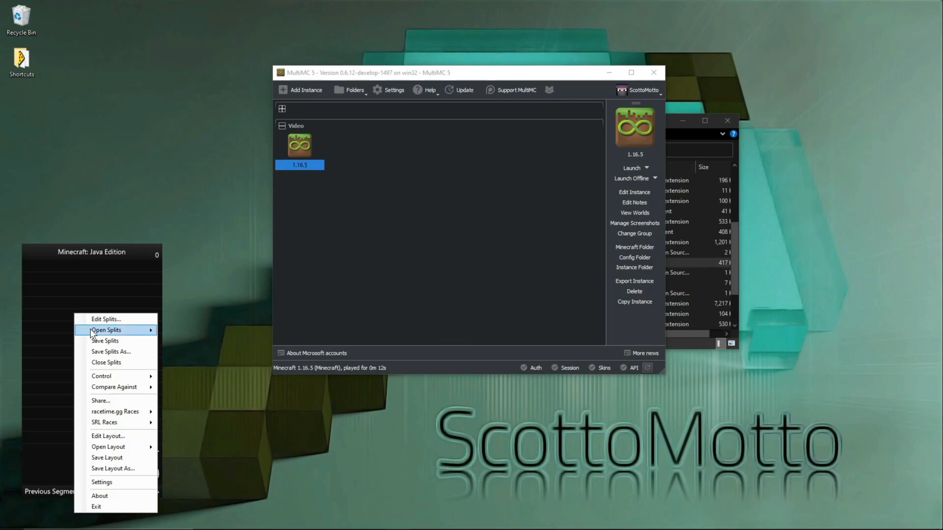
{"action": "left_click", "coordinate": [98, 320]}
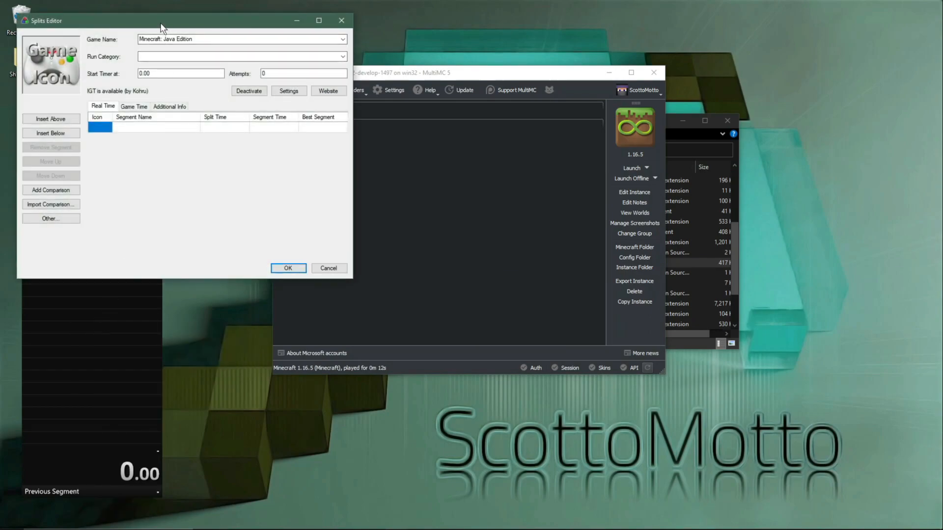
{"action": "left_click_drag", "start_coordinate": [160, 22], "coordinate": [524, 79]}
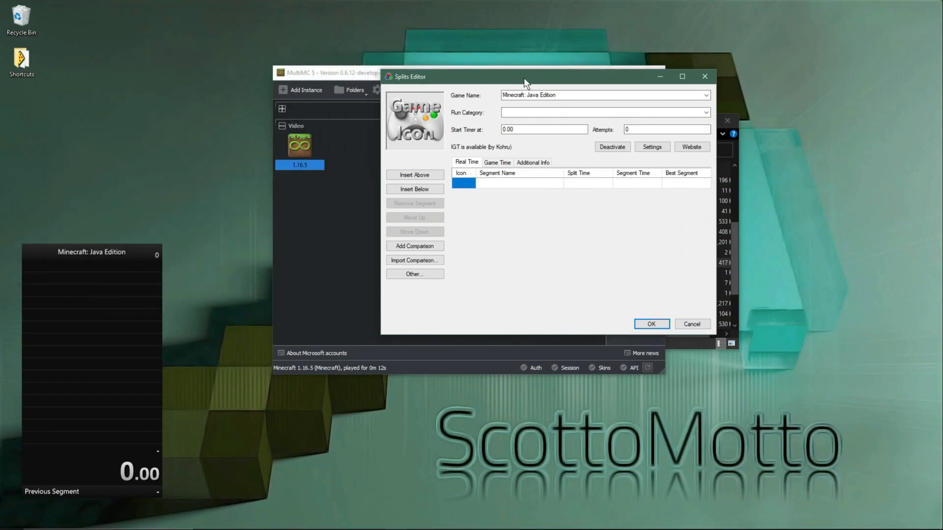
{"action": "left_click", "coordinate": [651, 147]}
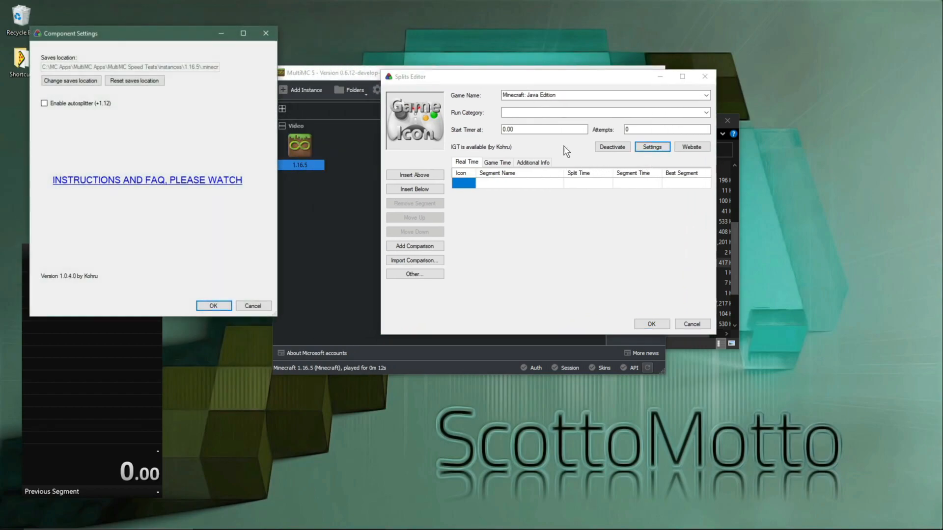
{"action": "left_click", "coordinate": [51, 81]}
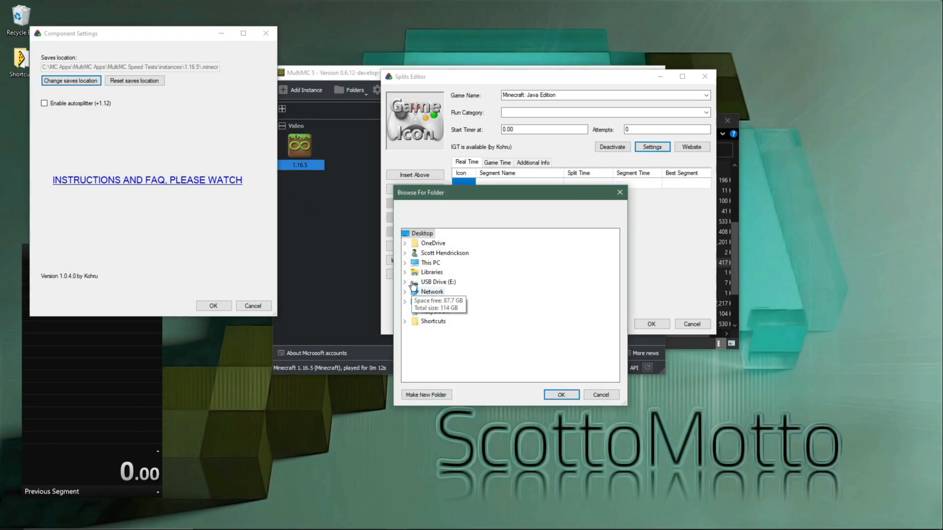
Step: Set the saves location to C:\MC Apps\MultiMC Apps\MultiMC Speed Tests\instances\1.16.5\.minecraft\saves and accept the component settings
{"action": "left_click", "coordinate": [405, 263]}
{"action": "scroll", "coordinate": [428, 316], "scroll_direction": "down", "scroll_amount": 2}
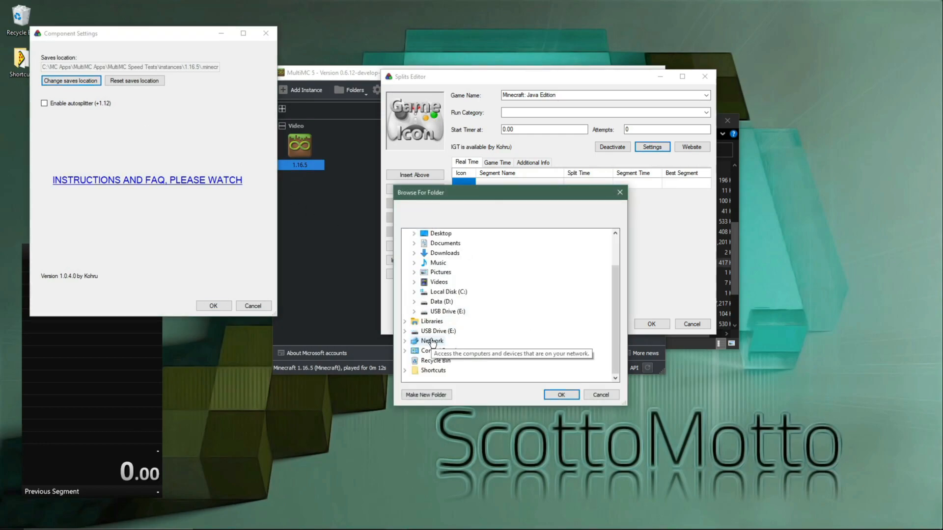
{"action": "left_click", "coordinate": [414, 293]}
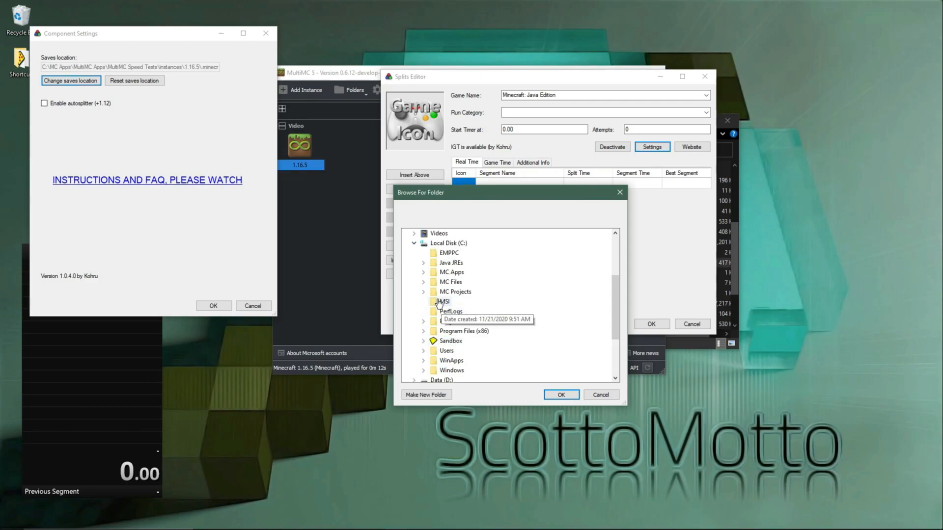
{"action": "left_click", "coordinate": [424, 273]}
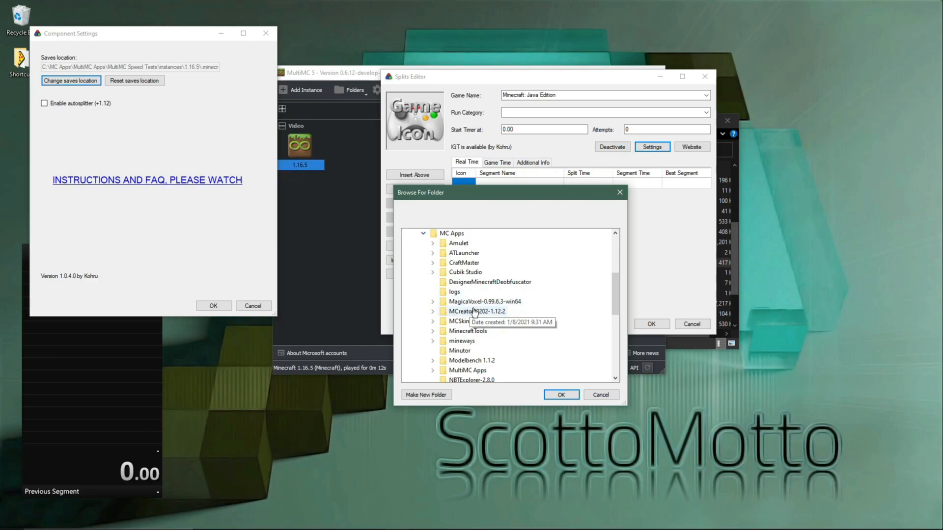
{"action": "scroll", "coordinate": [476, 314], "scroll_direction": "down", "scroll_amount": 2}
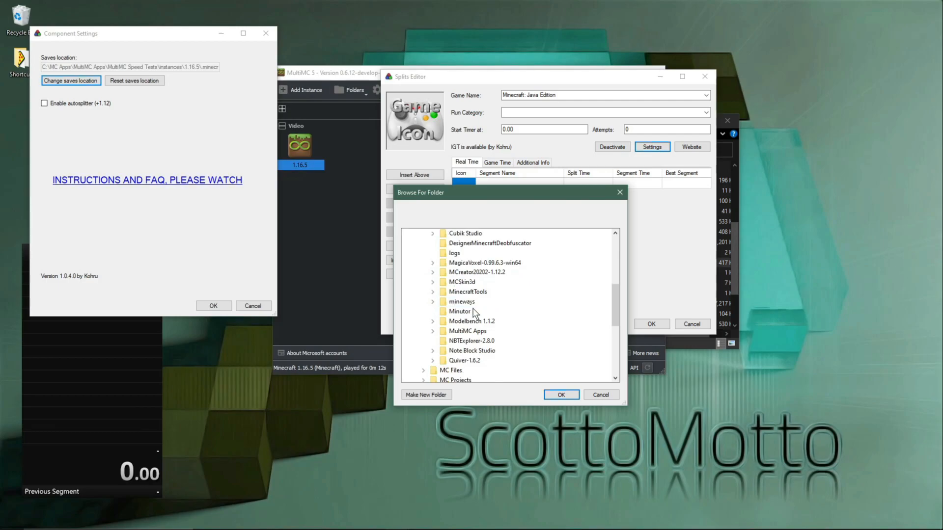
{"action": "left_click", "coordinate": [433, 331]}
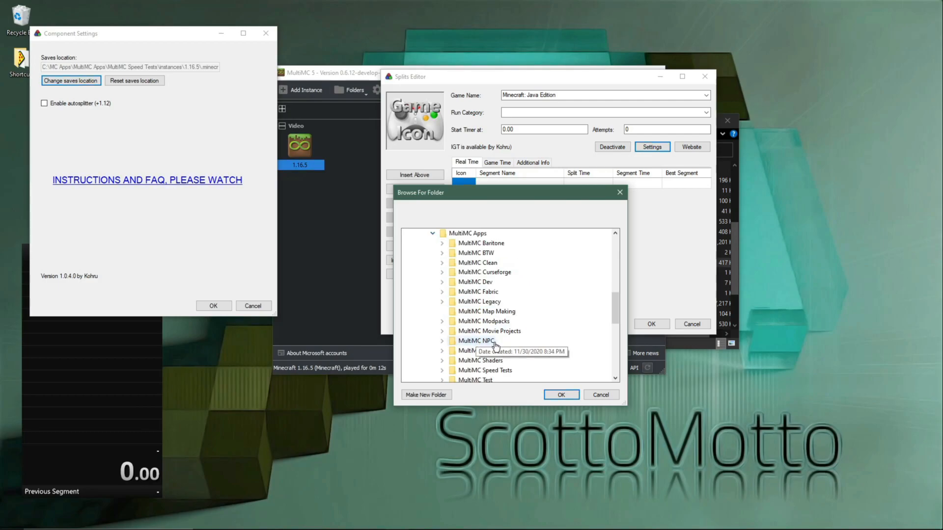
{"action": "scroll", "coordinate": [495, 345], "scroll_direction": "down", "scroll_amount": 1}
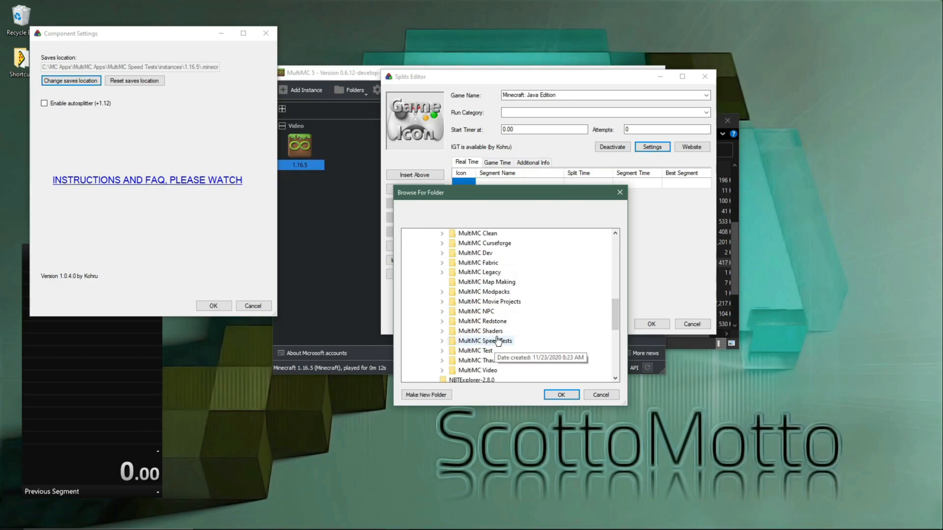
{"action": "left_click", "coordinate": [444, 342]}
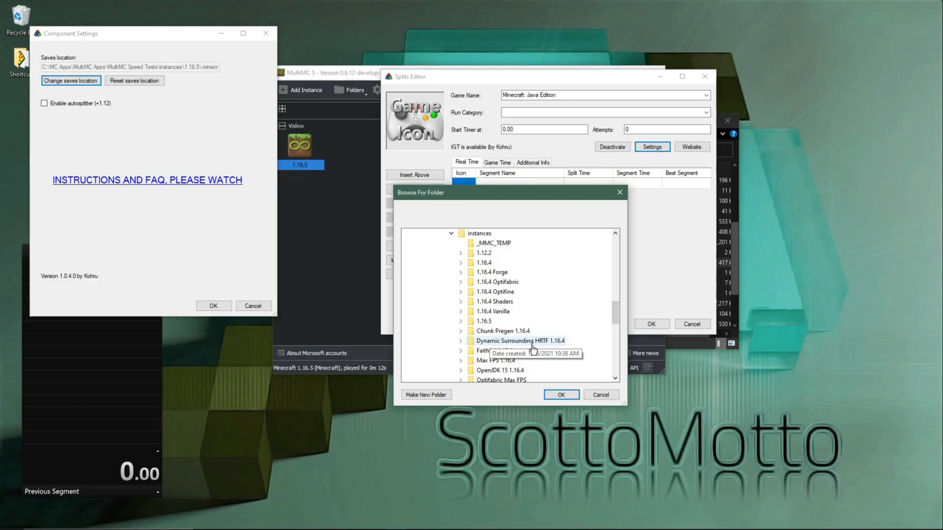
{"action": "left_click", "coordinate": [461, 322]}
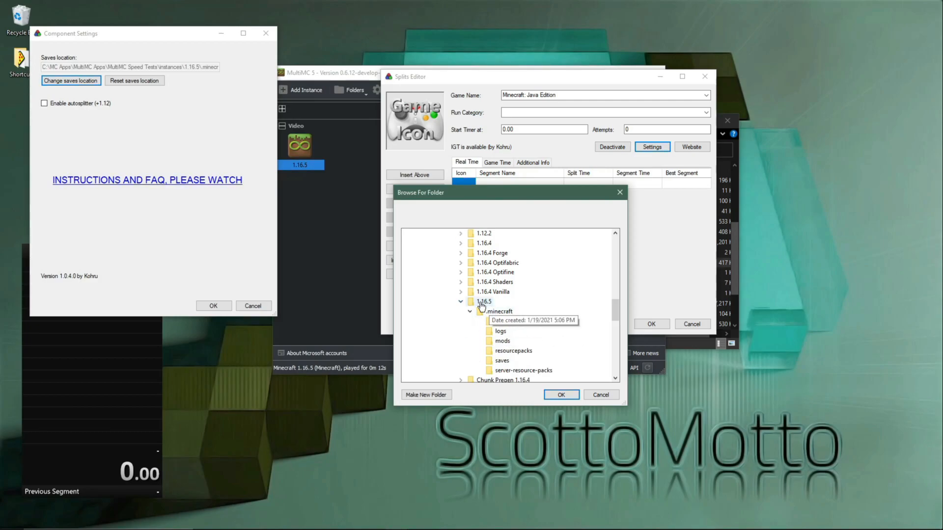
{"action": "left_click", "coordinate": [509, 362]}
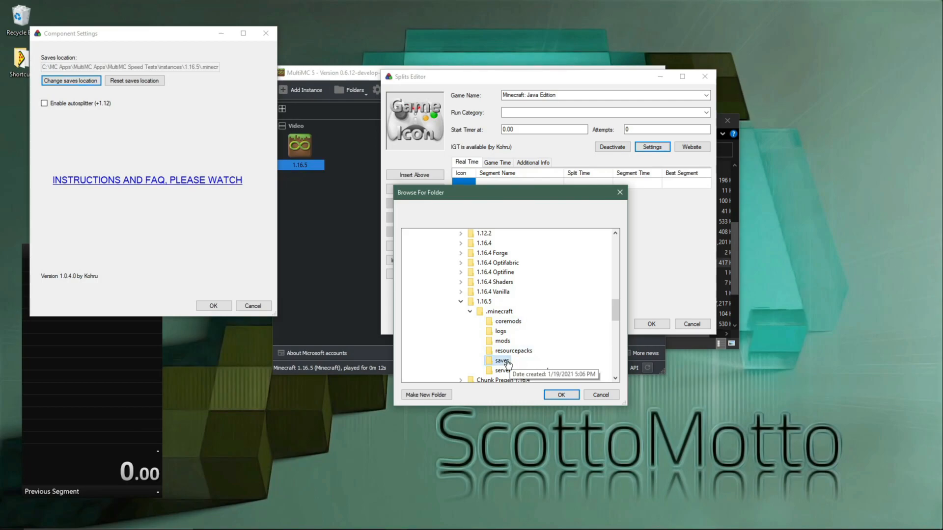
{"action": "left_click", "coordinate": [551, 395]}
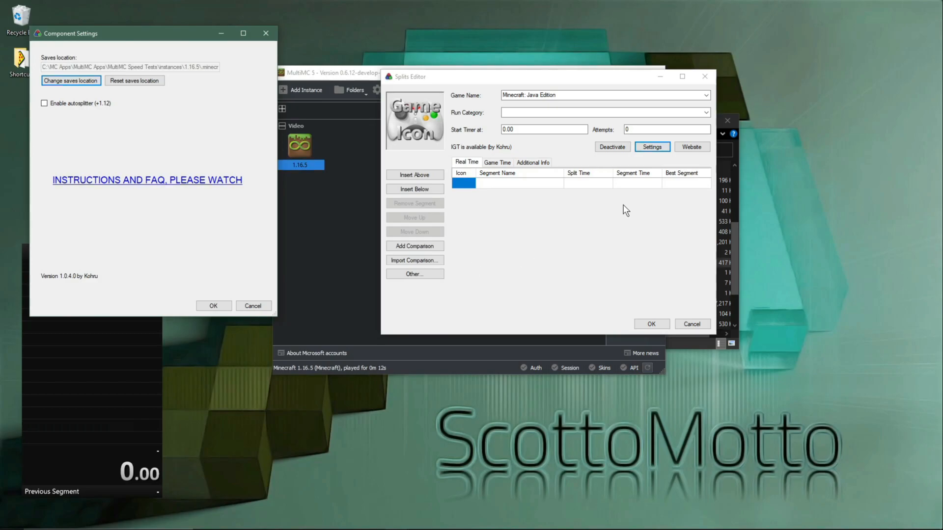
{"action": "left_click", "coordinate": [648, 325]}
{"action": "left_click", "coordinate": [211, 305]}
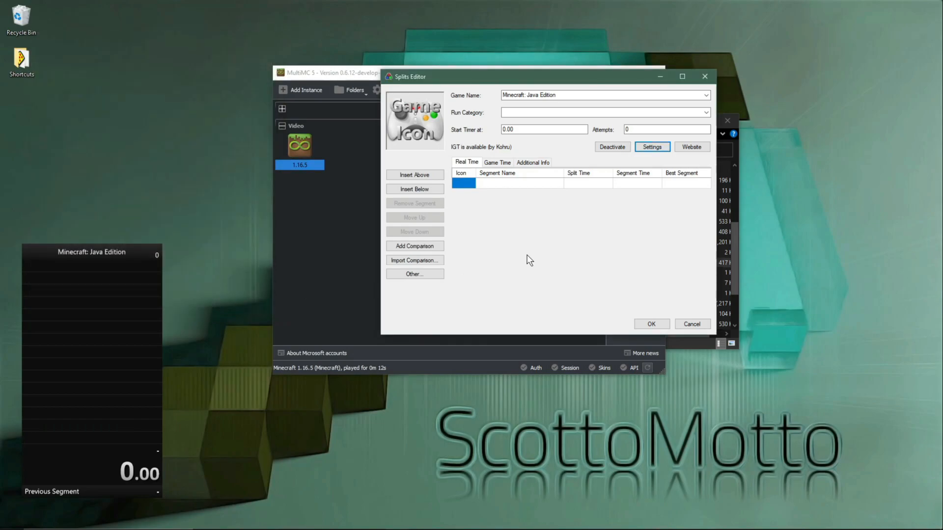
Step: Deactivate the IGT component for Minecraft: Java Edition and accept the edited splits
{"action": "left_click", "coordinate": [618, 148]}
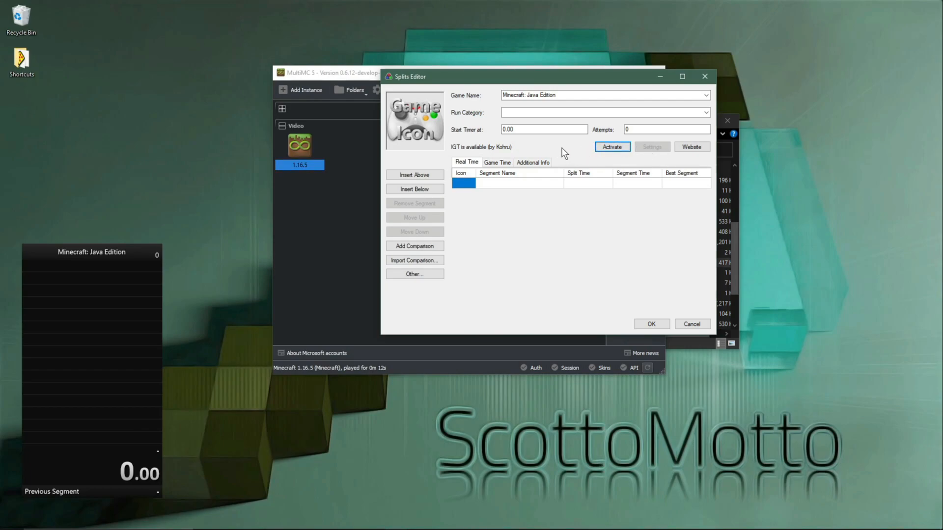
{"action": "left_click", "coordinate": [96, 250]}
{"action": "left_click", "coordinate": [645, 326]}
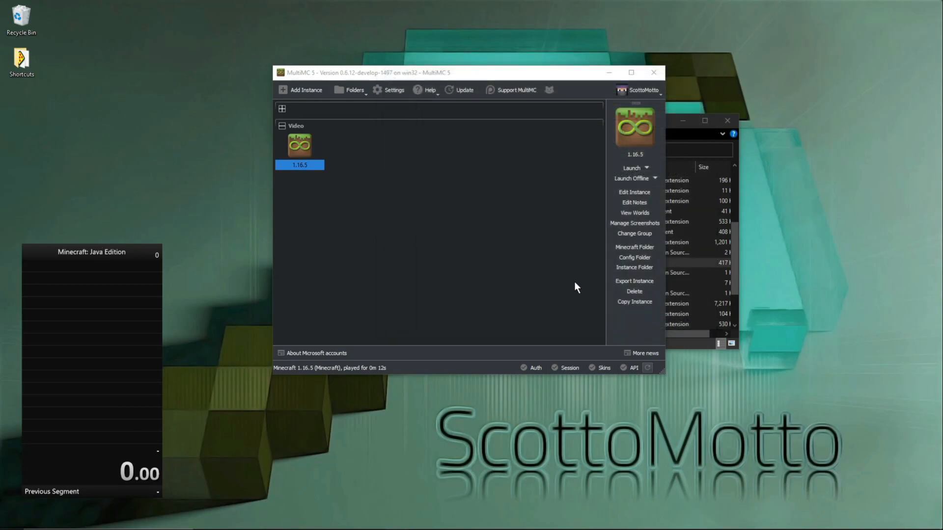
Step: Remove the Title, Splits and Previous Segment components from the timer layout, keeping only the Timer
{"action": "right_click", "coordinate": [94, 273]}
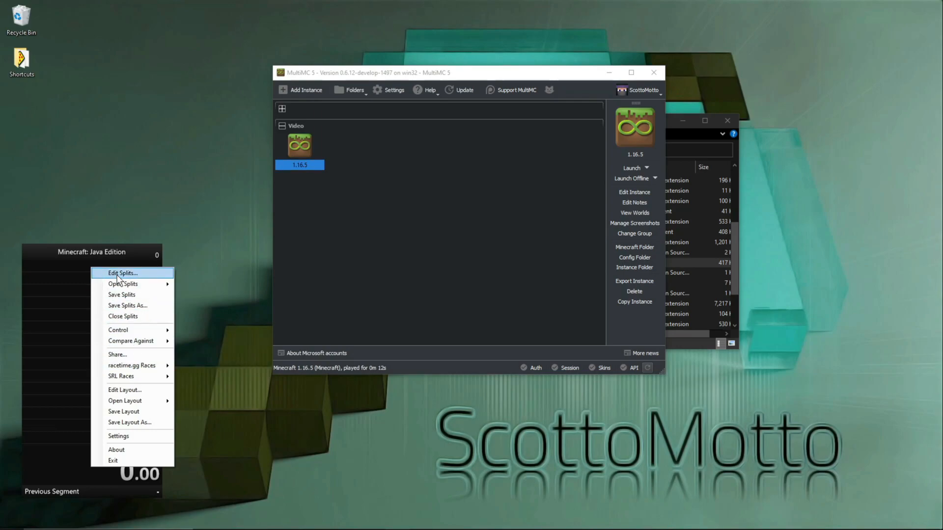
{"action": "left_click", "coordinate": [138, 393]}
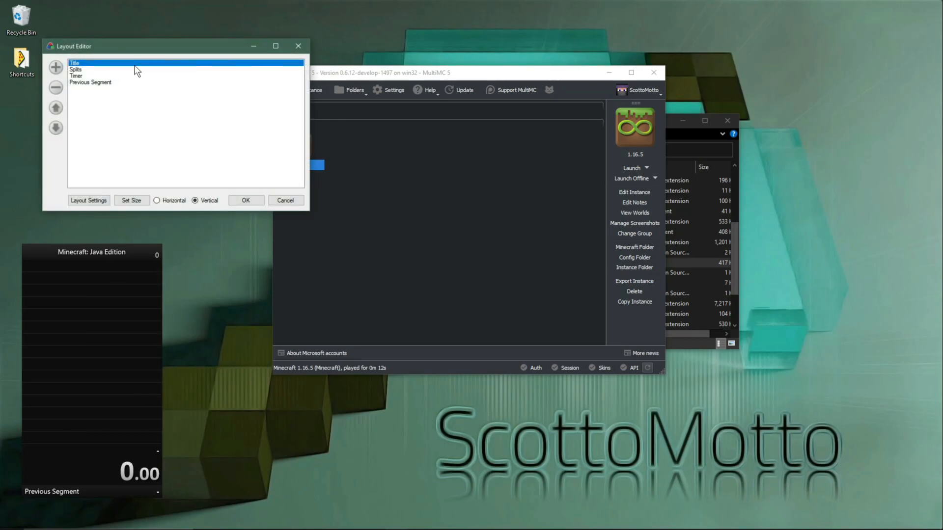
{"action": "left_click_drag", "start_coordinate": [135, 44], "coordinate": [409, 149]}
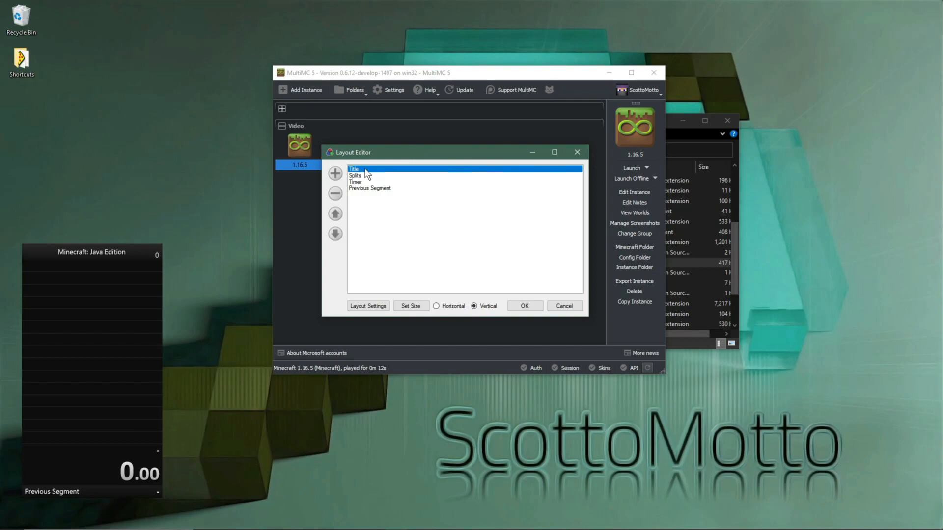
{"action": "left_click", "coordinate": [333, 194]}
{"action": "left_click", "coordinate": [332, 193]}
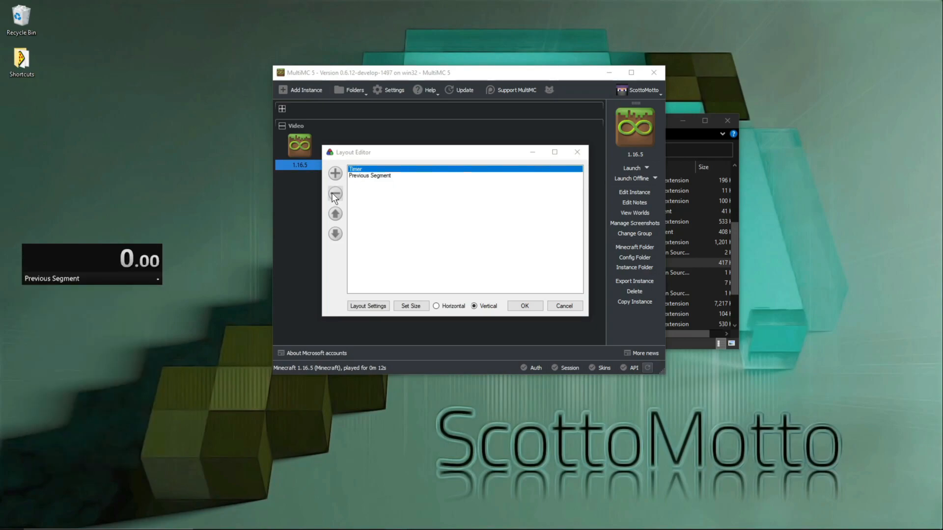
{"action": "left_click", "coordinate": [370, 175]}
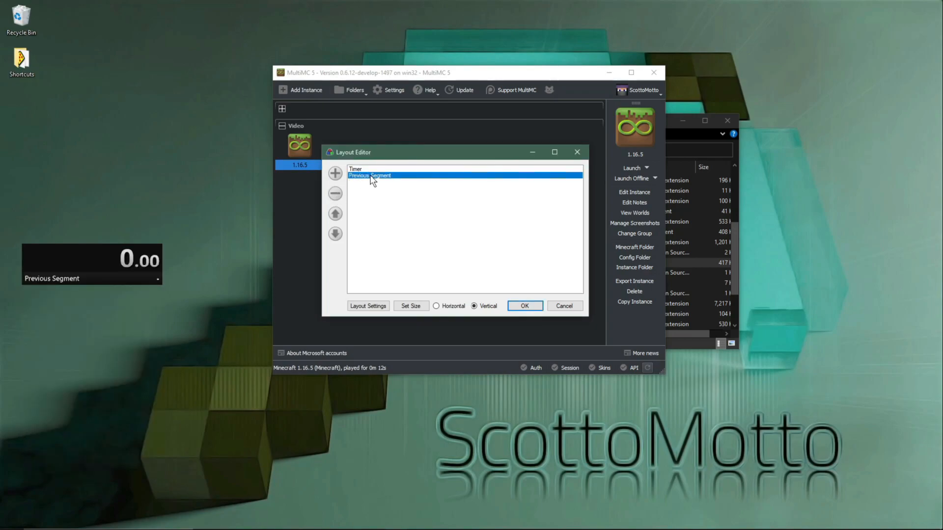
{"action": "left_click", "coordinate": [337, 197]}
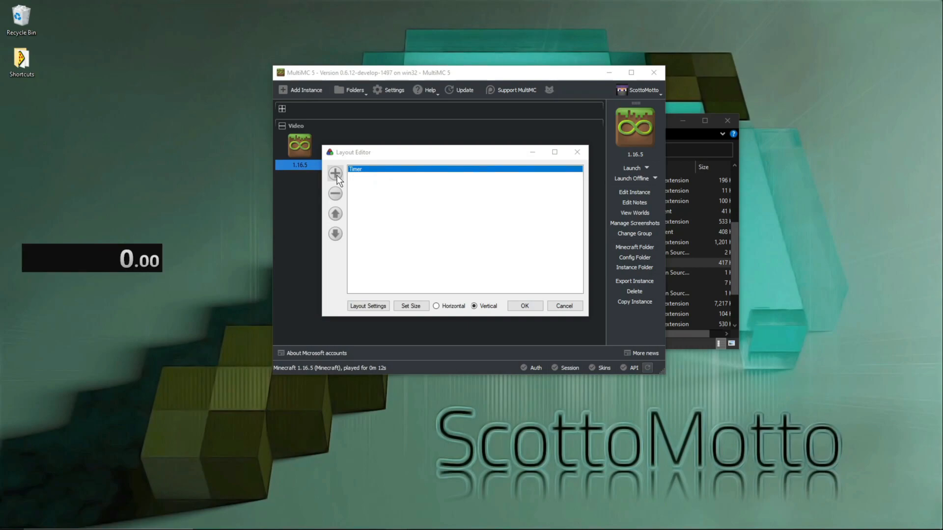
{"action": "left_click", "coordinate": [336, 174]}
{"action": "mouse_move", "coordinate": [362, 173]}
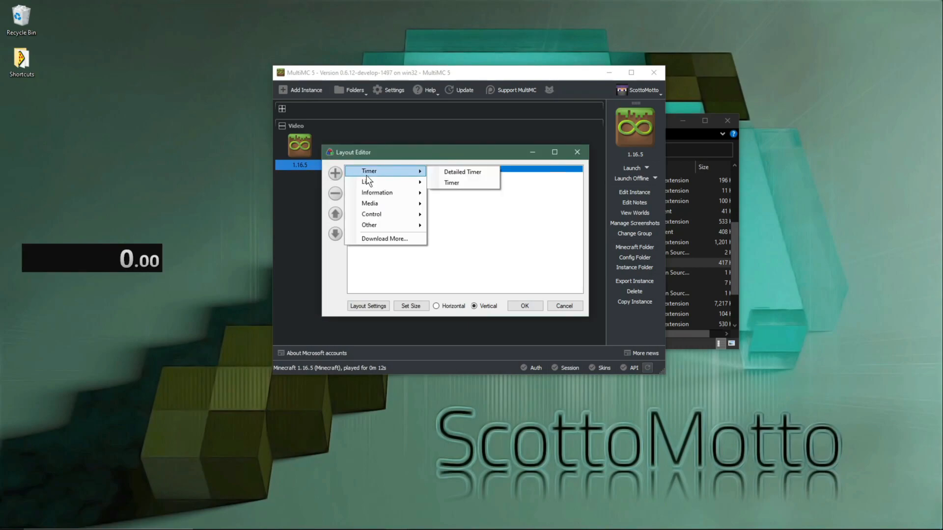
{"action": "left_click", "coordinate": [476, 173]}
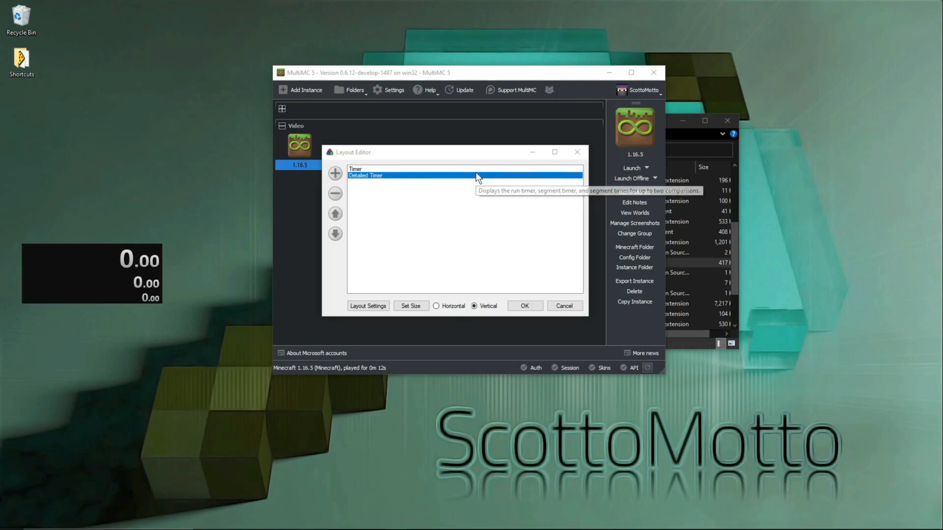
{"action": "left_click", "coordinate": [336, 201]}
Step: Add a second plain Timer component to the layout below the existing one
{"action": "left_click", "coordinate": [336, 174]}
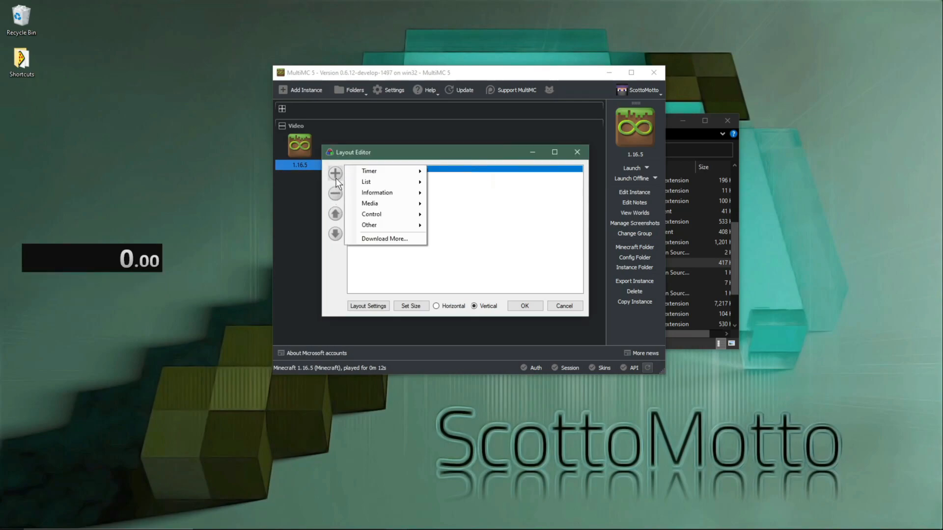
{"action": "mouse_move", "coordinate": [364, 172]}
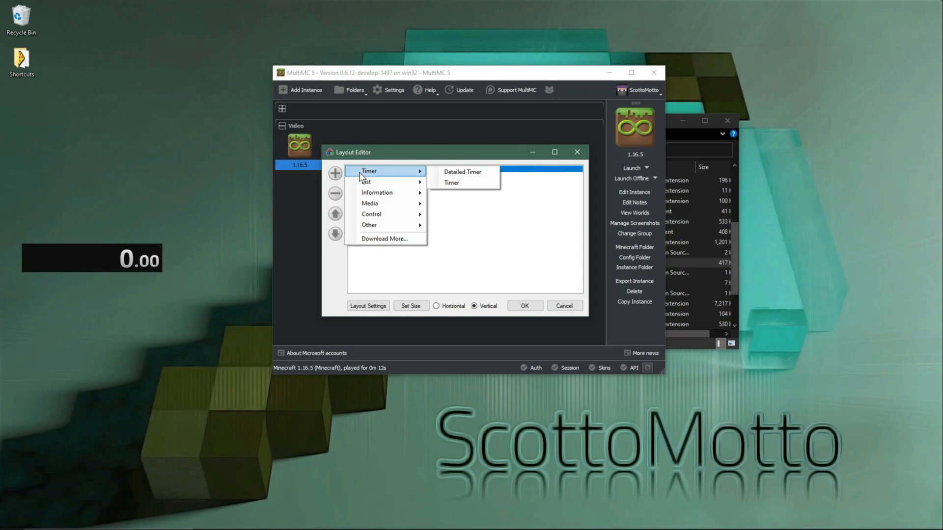
{"action": "left_click", "coordinate": [457, 181]}
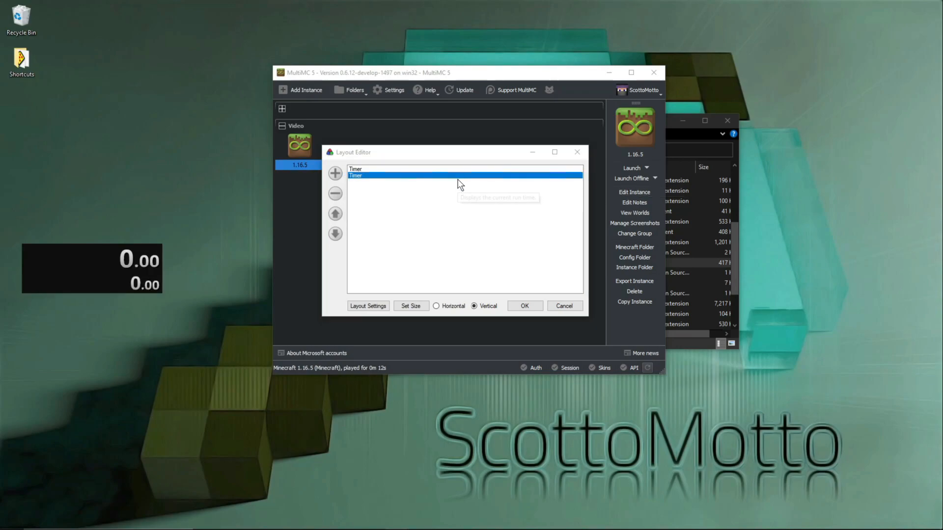
Step: Set the first timer's timing method to Real Time and accept the layout settings
{"action": "left_click", "coordinate": [375, 170]}
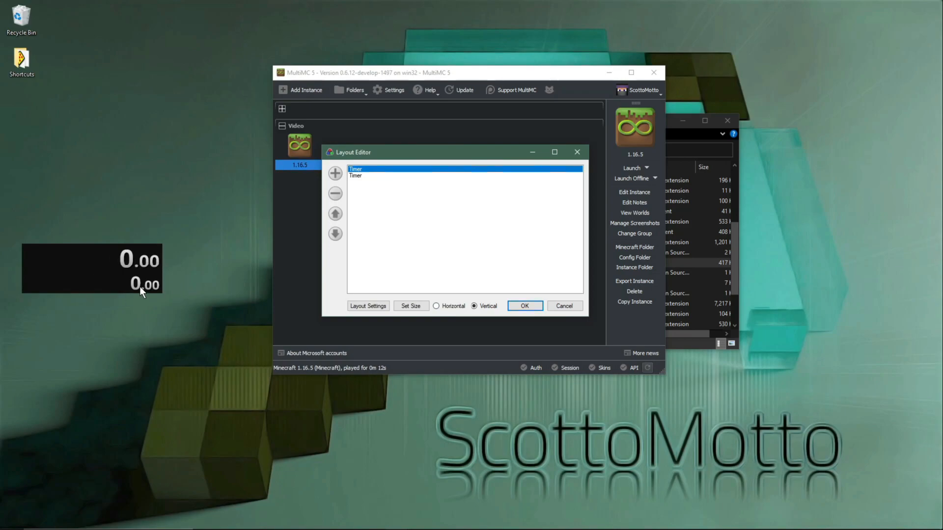
{"action": "double_click", "coordinate": [386, 172]}
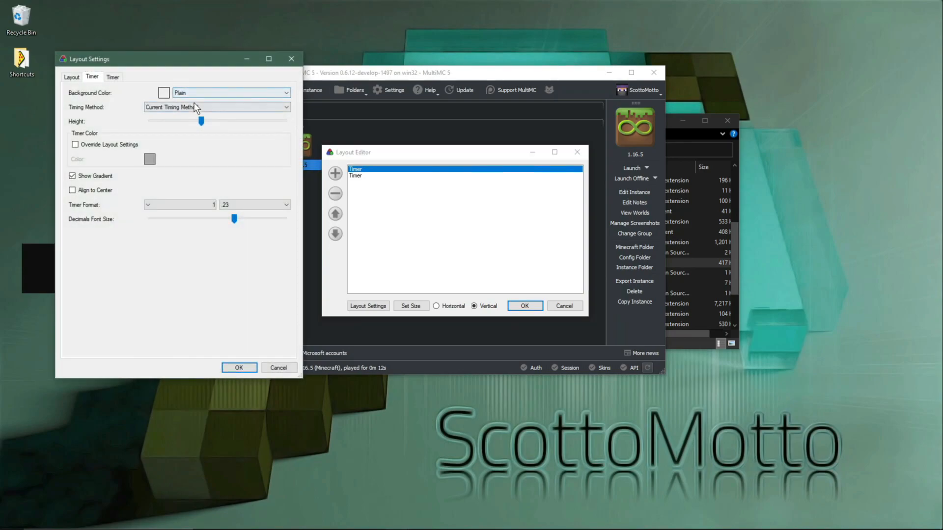
{"action": "left_click", "coordinate": [194, 107]}
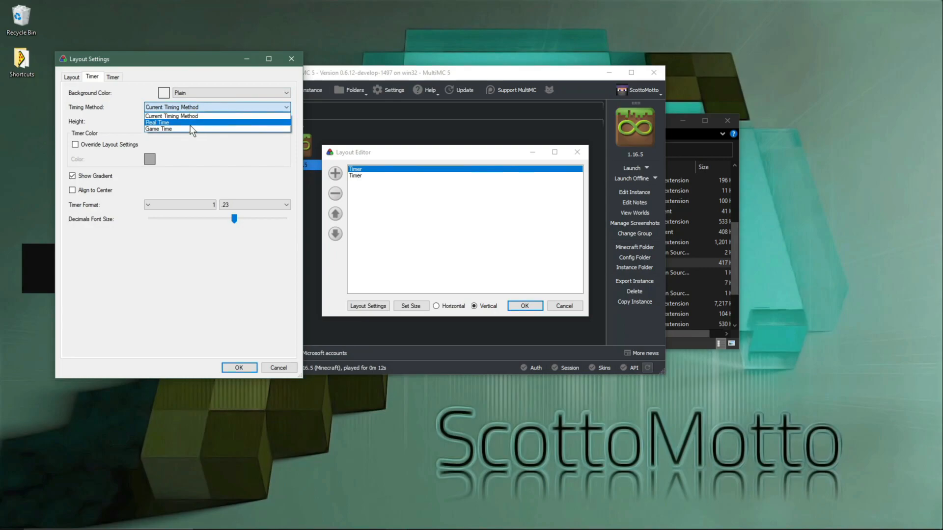
{"action": "left_click", "coordinate": [190, 123]}
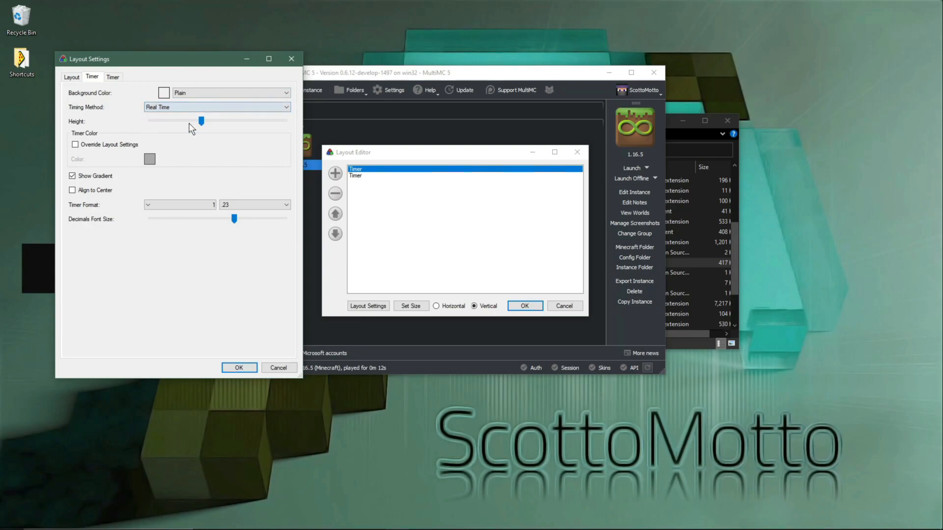
{"action": "left_click", "coordinate": [236, 369]}
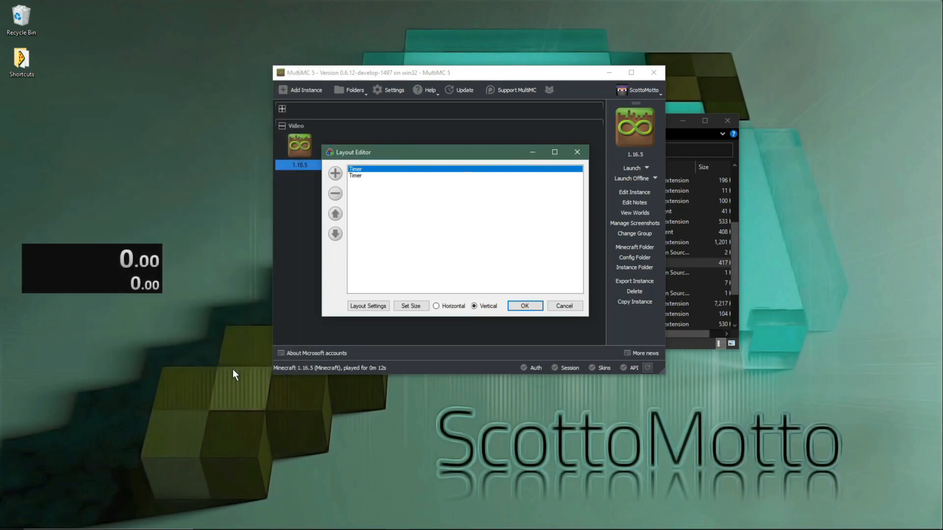
Step: Set the second timer's timing method to Game Time and accept the layout settings
{"action": "double_click", "coordinate": [358, 177]}
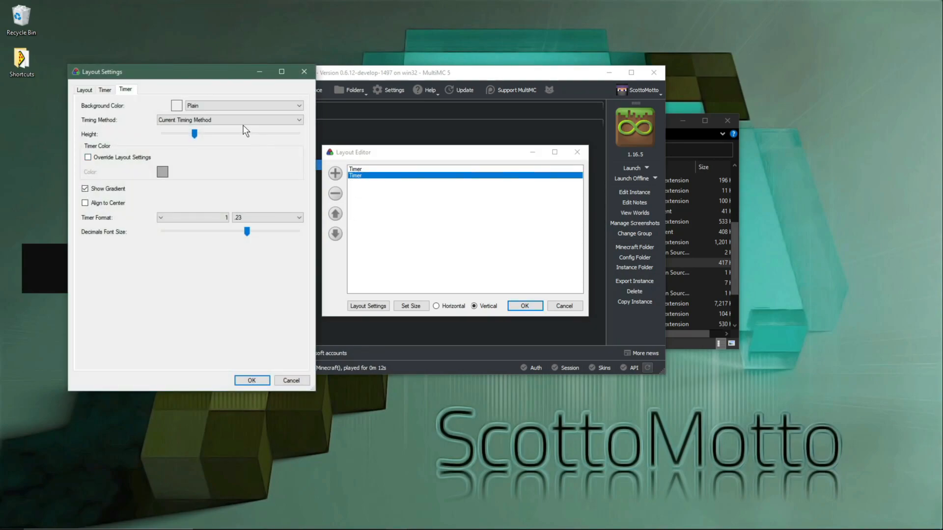
{"action": "left_click", "coordinate": [241, 122]}
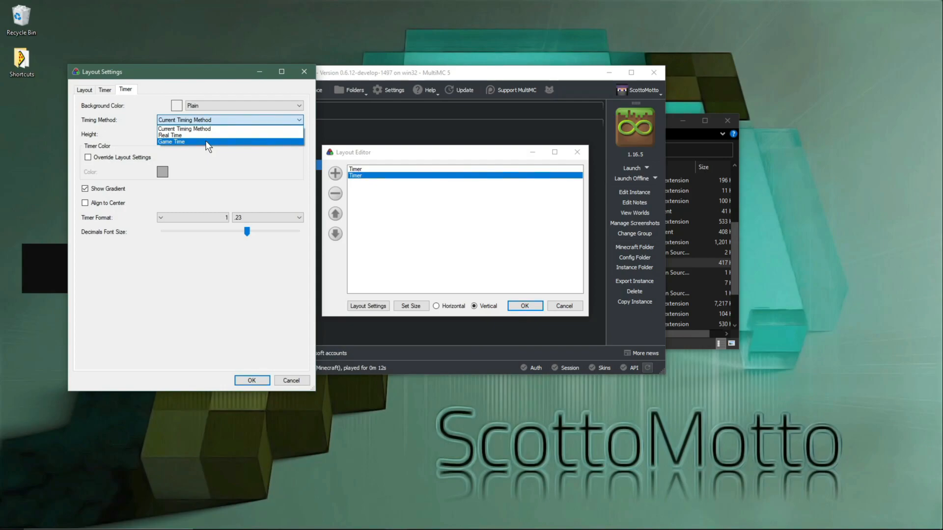
{"action": "left_click", "coordinate": [207, 142]}
{"action": "left_click", "coordinate": [248, 381]}
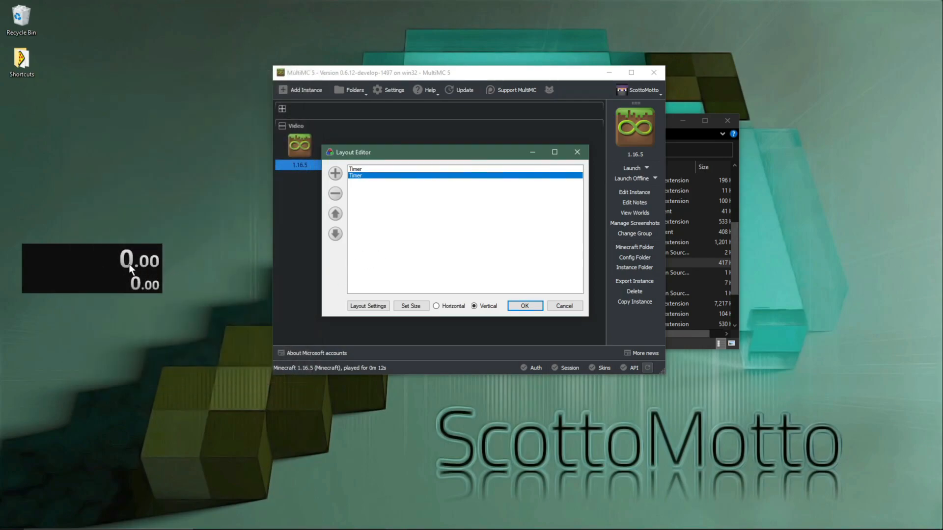
Step: Set the layout's background color to R 0, G 0, B 0 and inspect the timer font options without changing them
{"action": "left_click", "coordinate": [377, 307]}
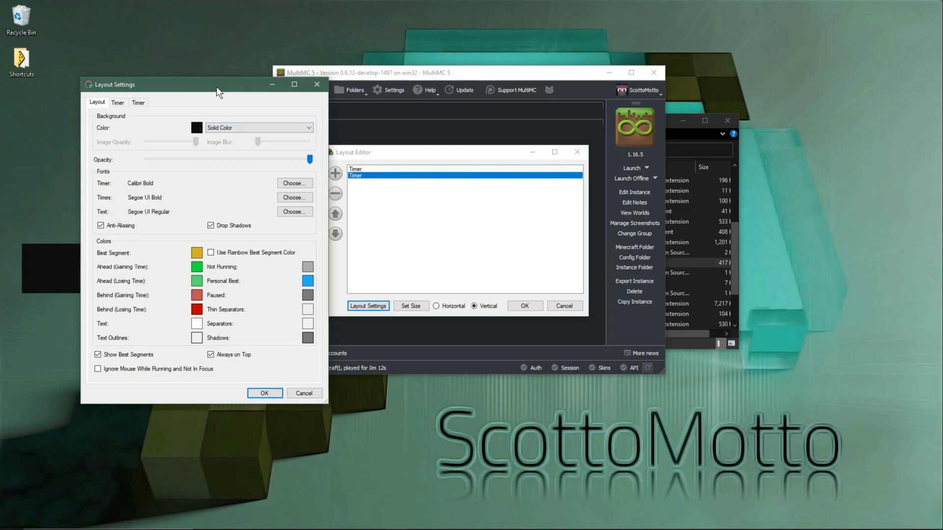
{"action": "left_click_drag", "start_coordinate": [218, 91], "coordinate": [382, 108]}
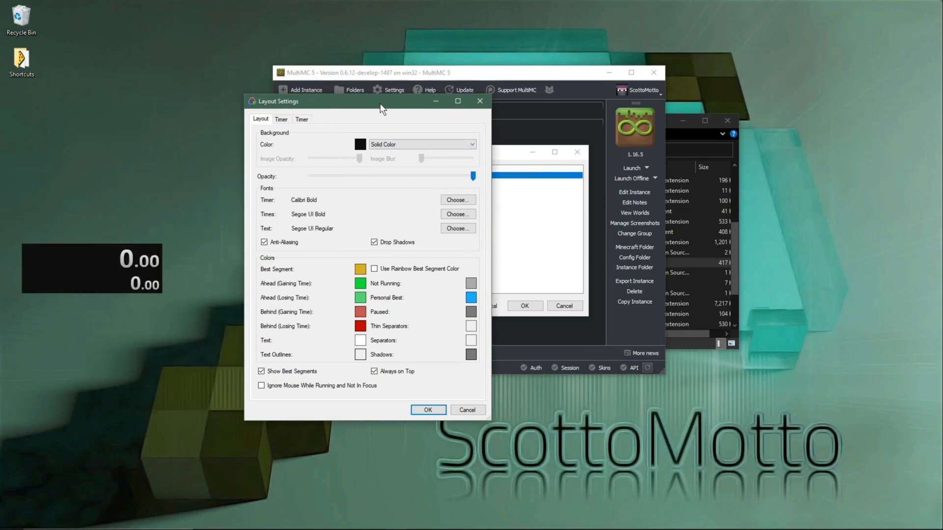
{"action": "left_click", "coordinate": [281, 122]}
{"action": "left_click", "coordinate": [301, 120]}
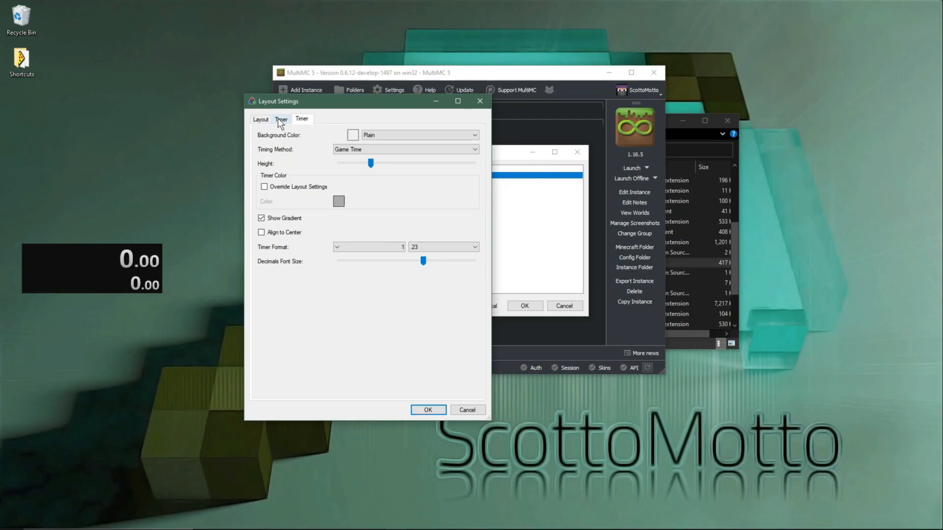
{"action": "left_click", "coordinate": [266, 121]}
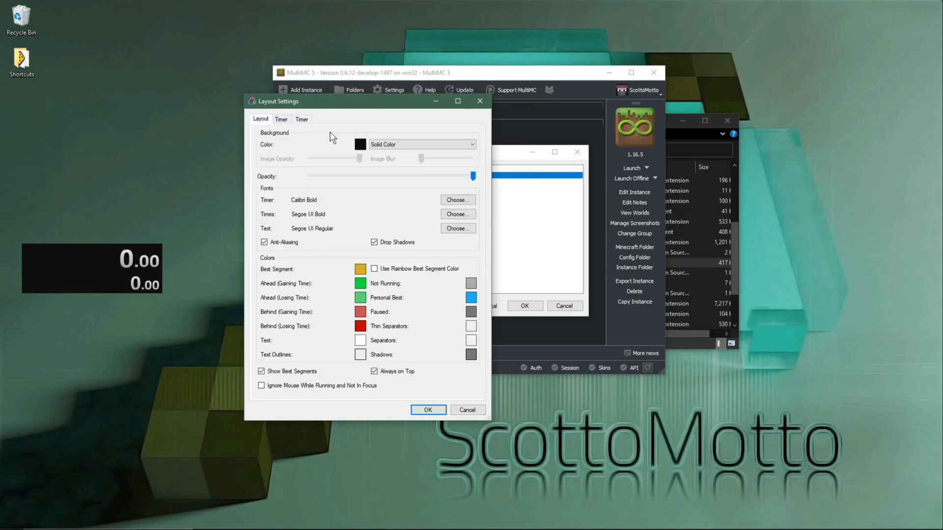
{"action": "left_click", "coordinate": [360, 145]}
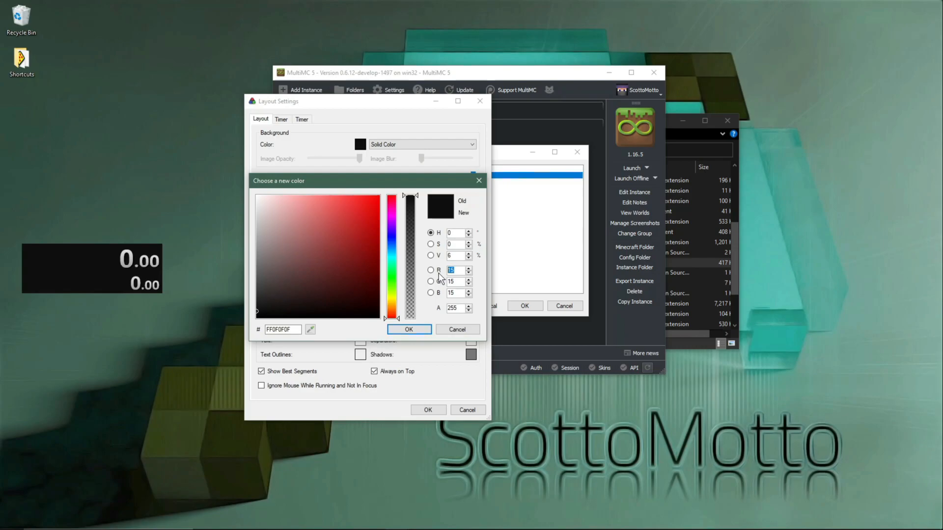
{"action": "type", "text": "0"}
{"action": "left_click", "coordinate": [461, 281]}
{"action": "type", "text": "0"}
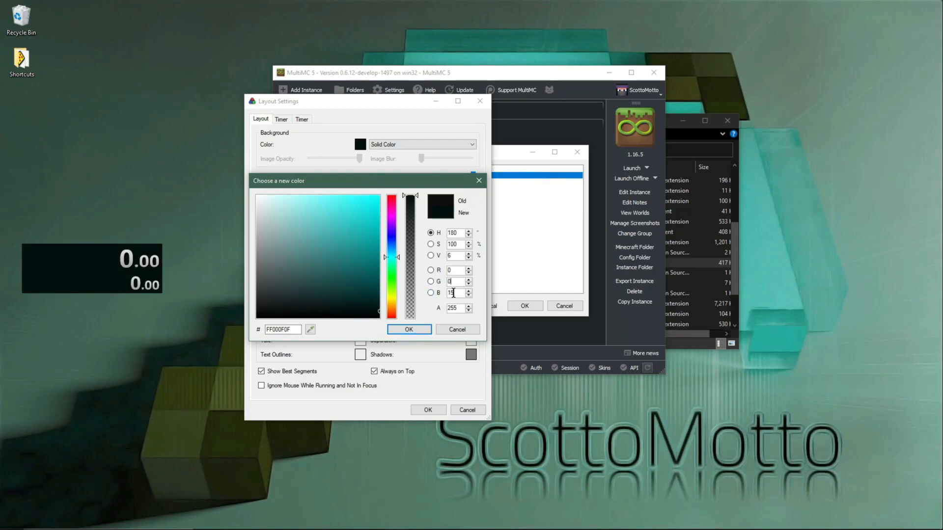
{"action": "left_click", "coordinate": [457, 293]}
{"action": "type", "text": "0"}
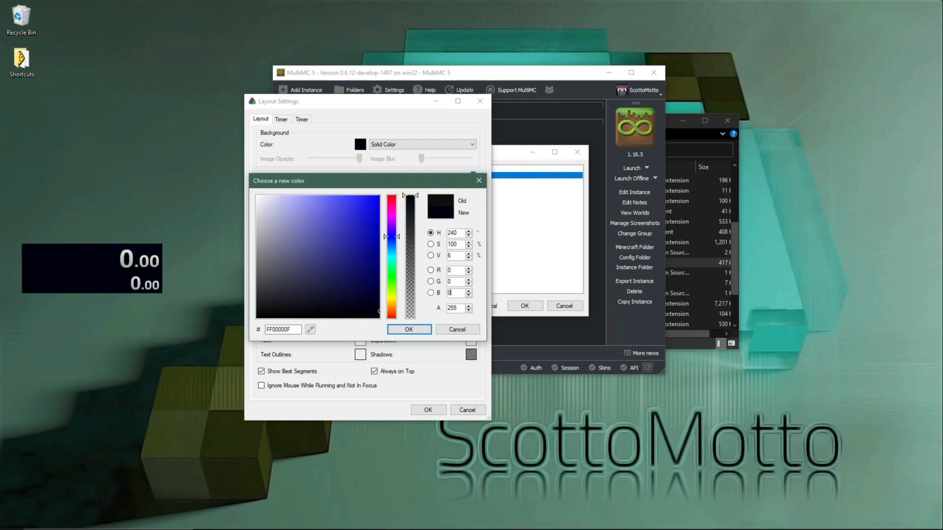
{"action": "left_click", "coordinate": [455, 309]}
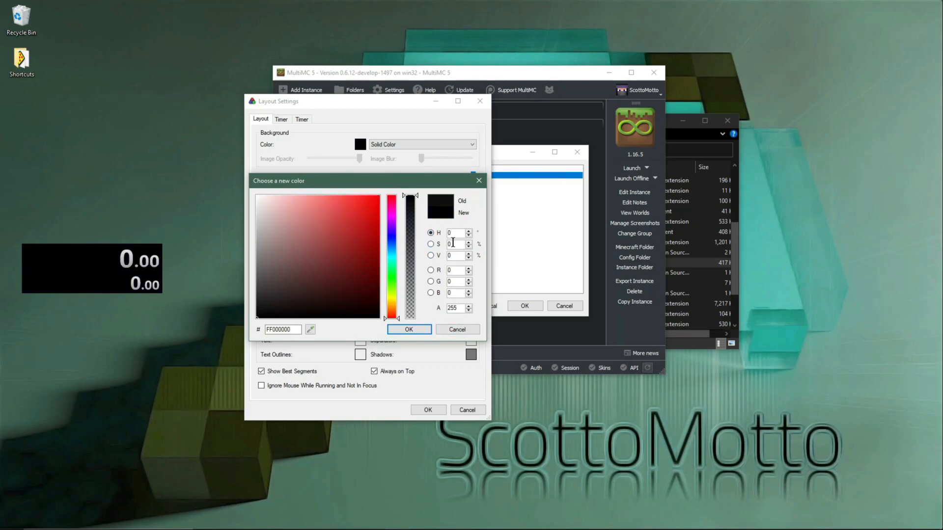
{"action": "left_click", "coordinate": [409, 330]}
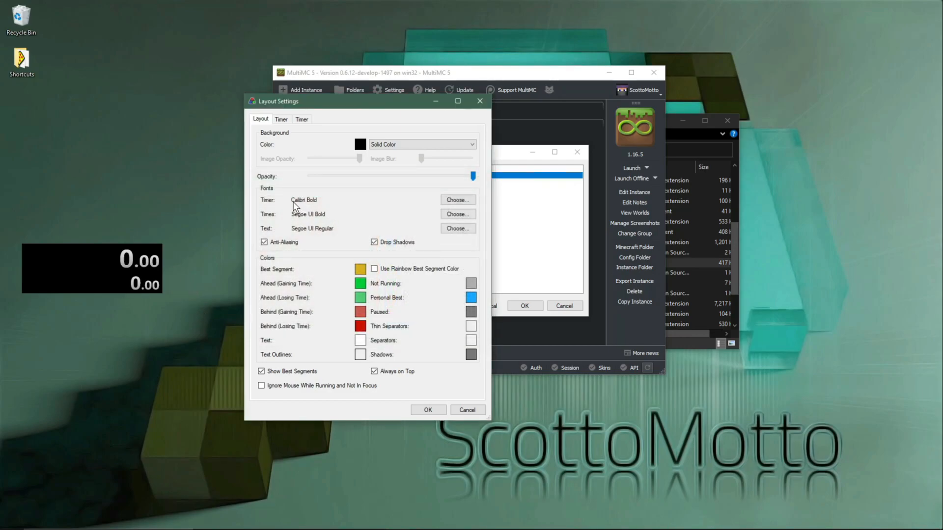
{"action": "left_click", "coordinate": [456, 201]}
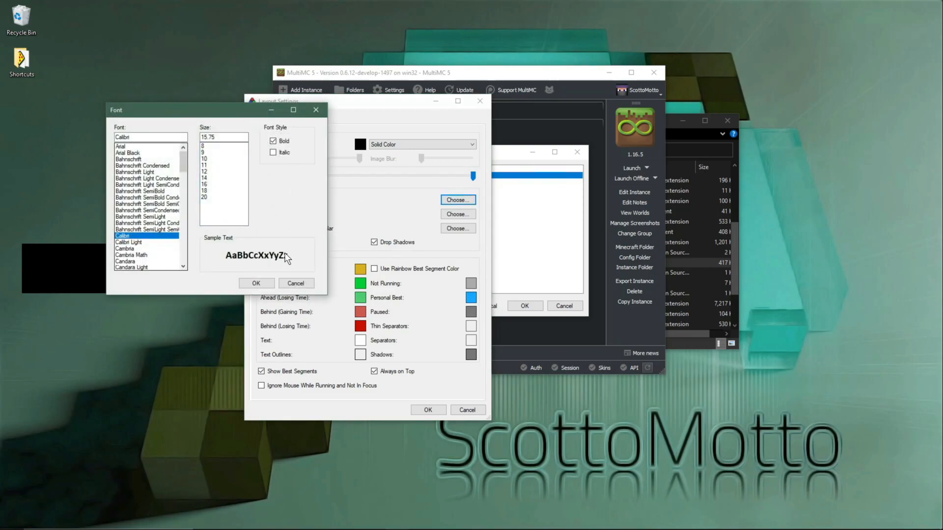
{"action": "left_click", "coordinate": [296, 284]}
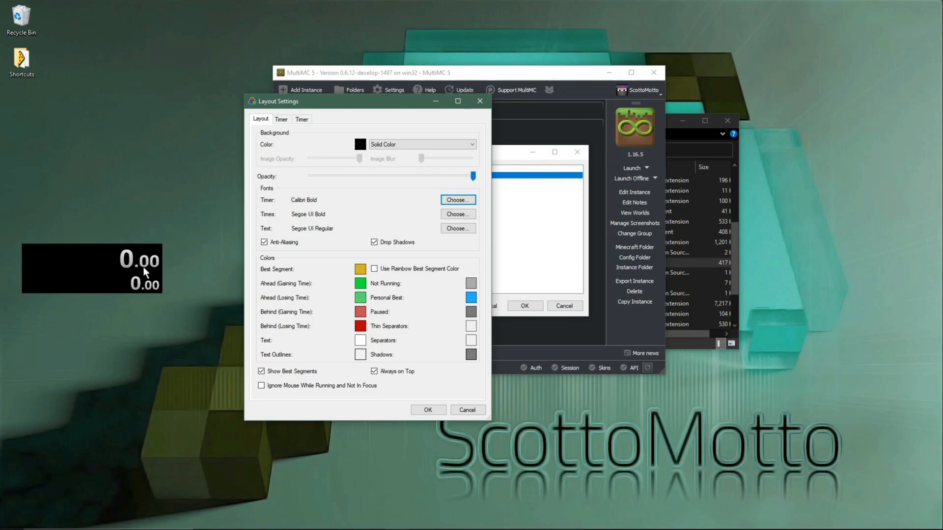
Step: Align the Real Time timer to center and set its format to 0:00:01 with no decimals
{"action": "left_click", "coordinate": [285, 122]}
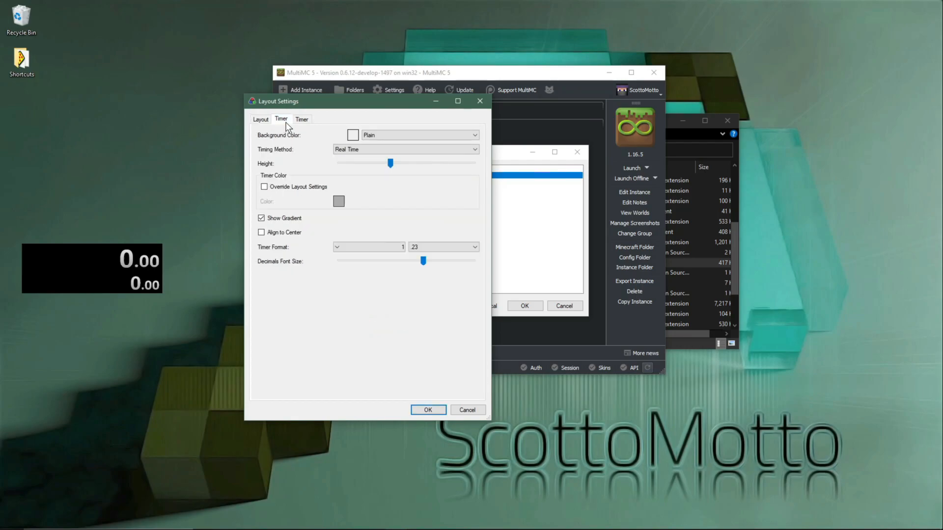
{"action": "left_click", "coordinate": [294, 235]}
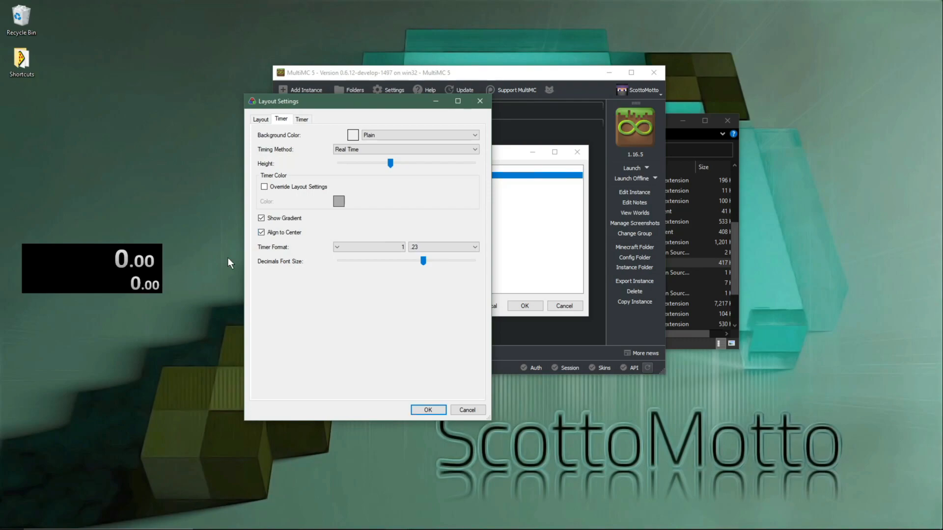
{"action": "left_click", "coordinate": [382, 249]}
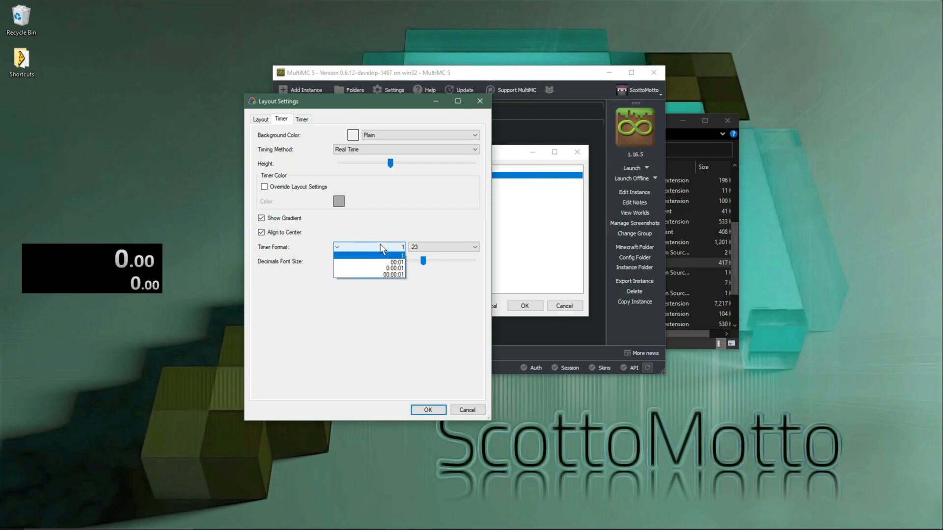
{"action": "left_click", "coordinate": [396, 268]}
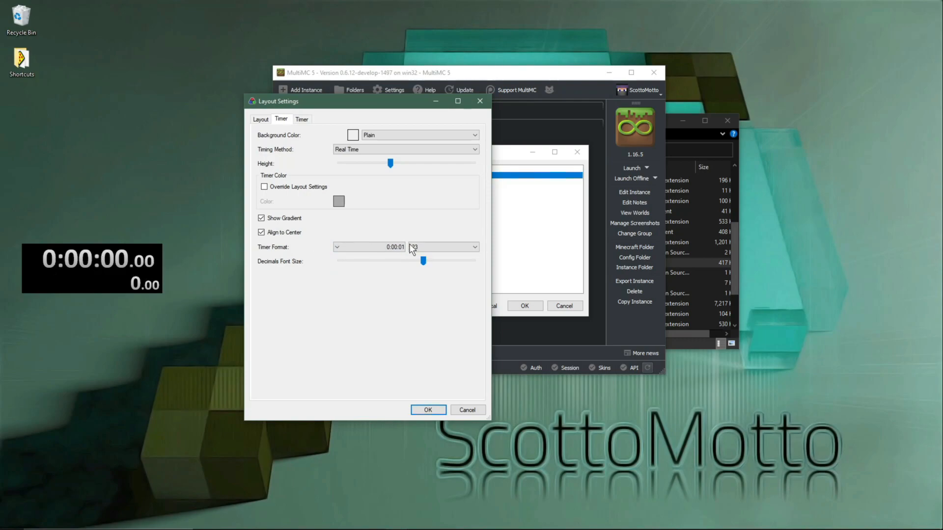
{"action": "left_click", "coordinate": [434, 251]}
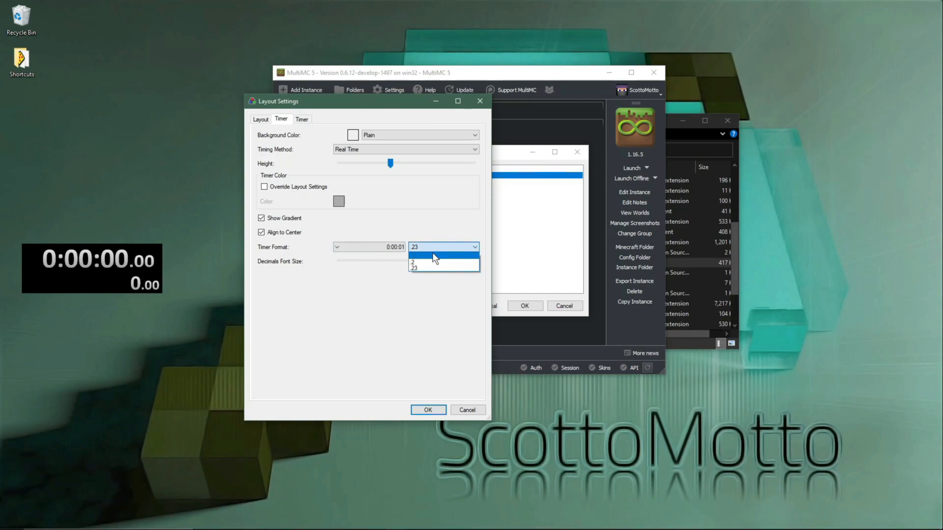
{"action": "left_click", "coordinate": [434, 255]}
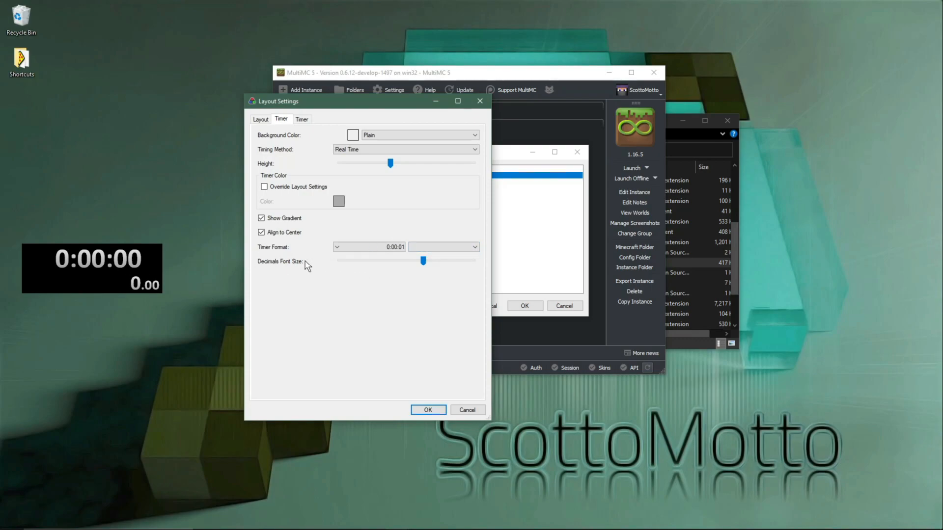
Step: Align the Game Time timer to center and set its format to 00:00:01, keeping the .23 decimals
{"action": "left_click", "coordinate": [301, 120]}
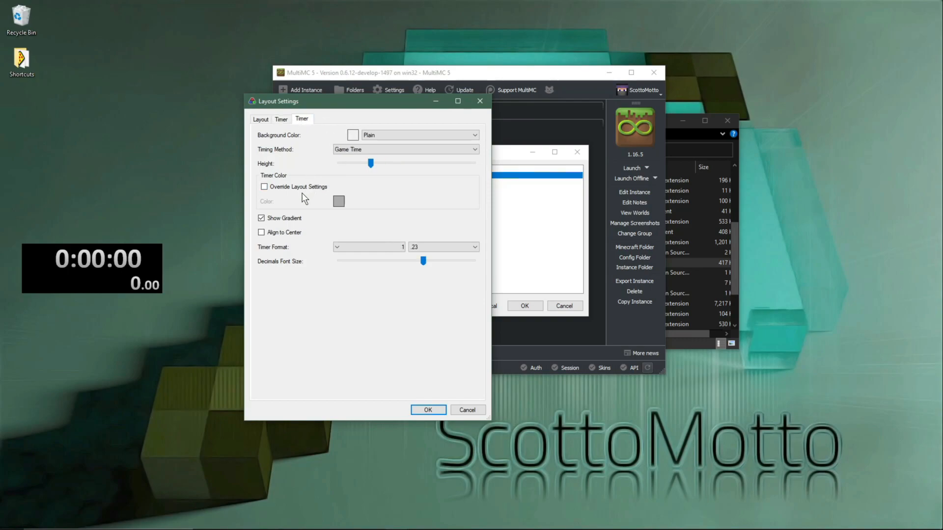
{"action": "left_click", "coordinate": [285, 232]}
{"action": "left_click", "coordinate": [352, 248]}
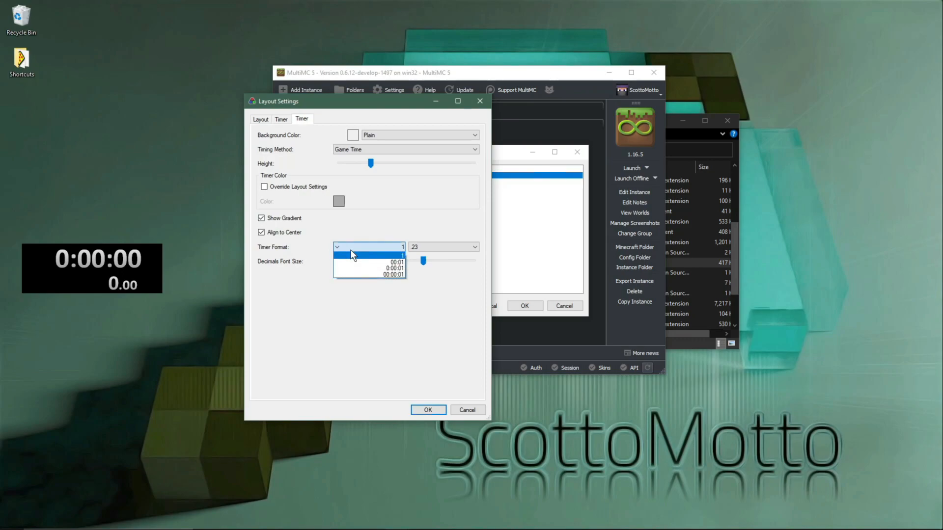
{"action": "left_click", "coordinate": [361, 277]}
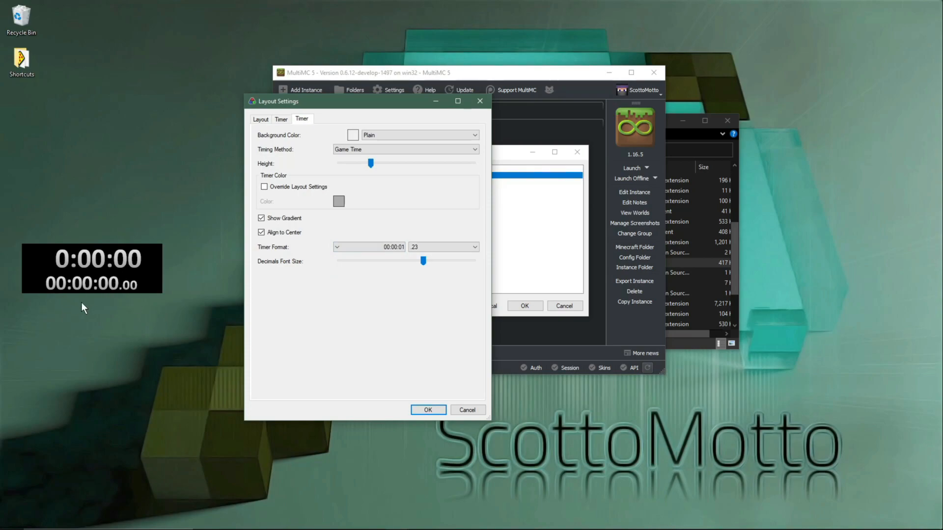
{"action": "left_click", "coordinate": [442, 250]}
{"action": "left_click", "coordinate": [437, 276]}
Step: Reduce the Game Time timer's decimals font size to a small setting and accept the layout changes
{"action": "left_click", "coordinate": [366, 261]}
{"action": "left_click", "coordinate": [367, 262]}
{"action": "left_click", "coordinate": [366, 261]}
{"action": "left_click", "coordinate": [366, 262]}
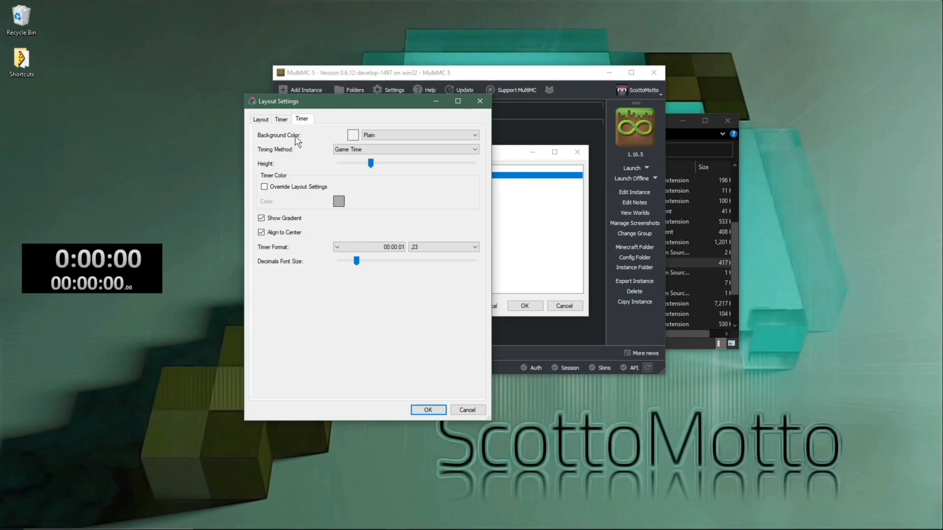
{"action": "left_click", "coordinate": [264, 123]}
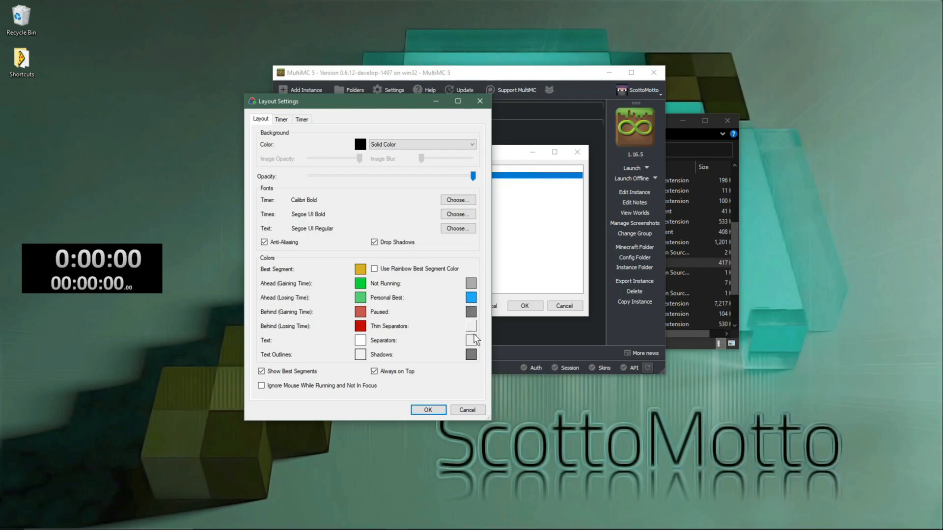
{"action": "left_click", "coordinate": [416, 412]}
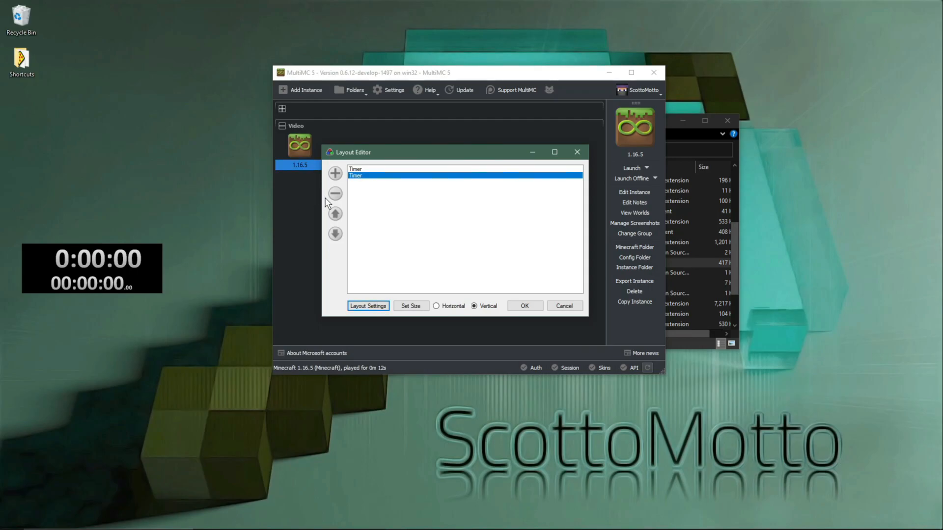
{"action": "left_click", "coordinate": [516, 307]}
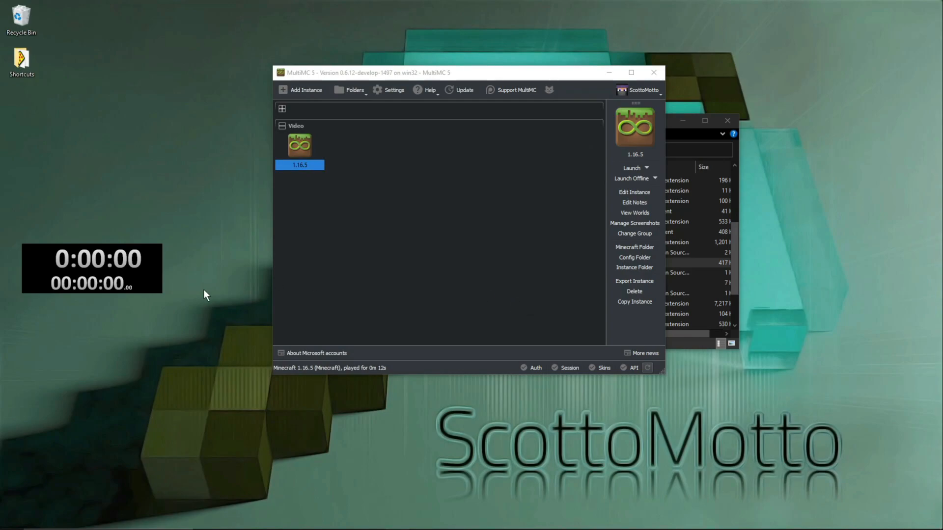
Step: Assign Ctrl+Alt+Left as the Start / Split hotkey and Ctrl+Alt+Right as the Reset hotkey in LiveSplit's settings
{"action": "right_click", "coordinate": [84, 288]}
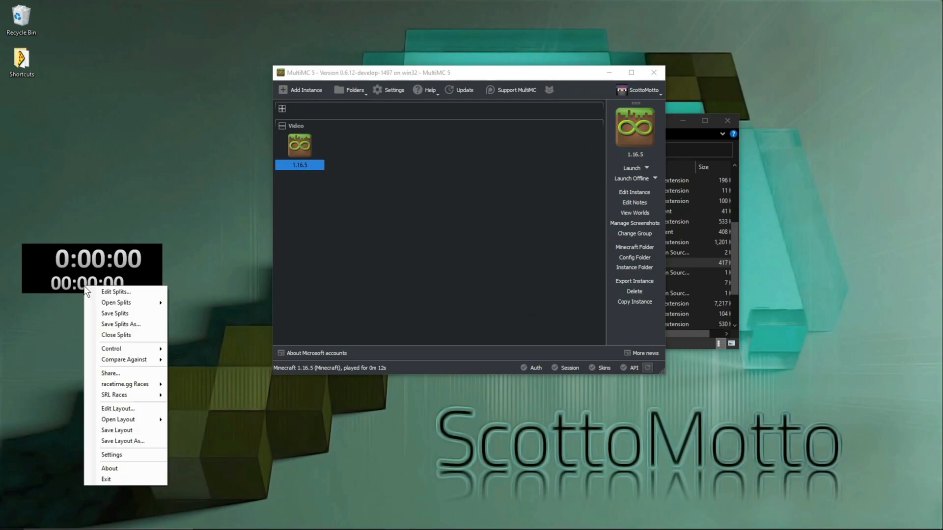
{"action": "left_click", "coordinate": [132, 456]}
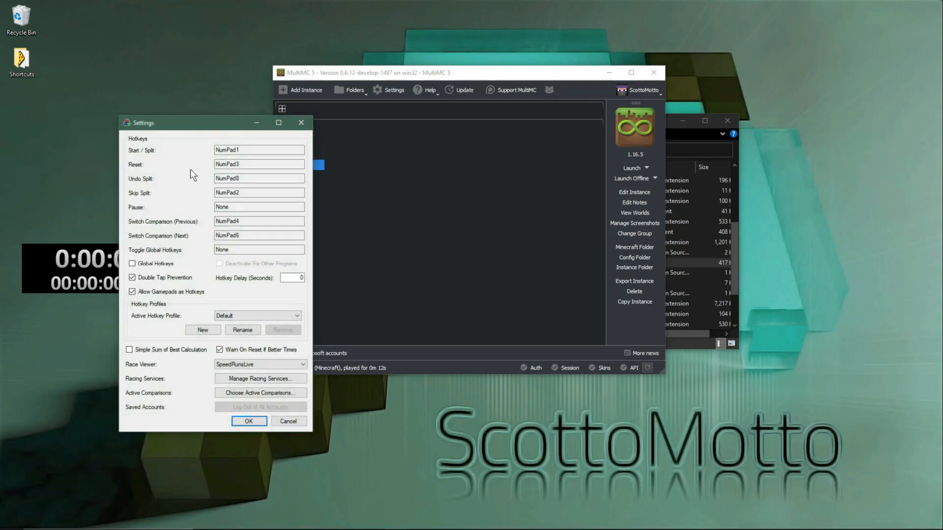
{"action": "left_click", "coordinate": [239, 150]}
{"action": "key", "text": "ctrl+alt+Left"}
{"action": "left_click", "coordinate": [233, 165]}
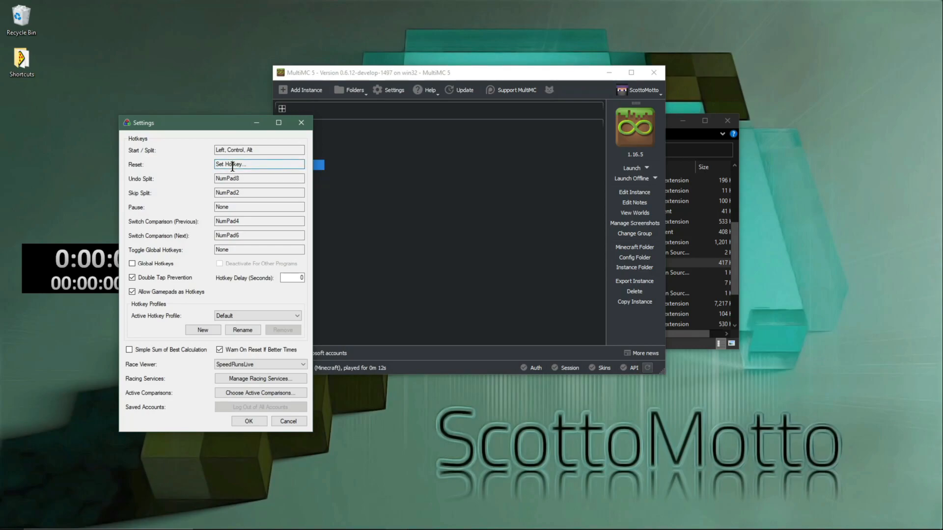
{"action": "key", "text": "ctrl+alt+Right"}
{"action": "left_click", "coordinate": [248, 421]}
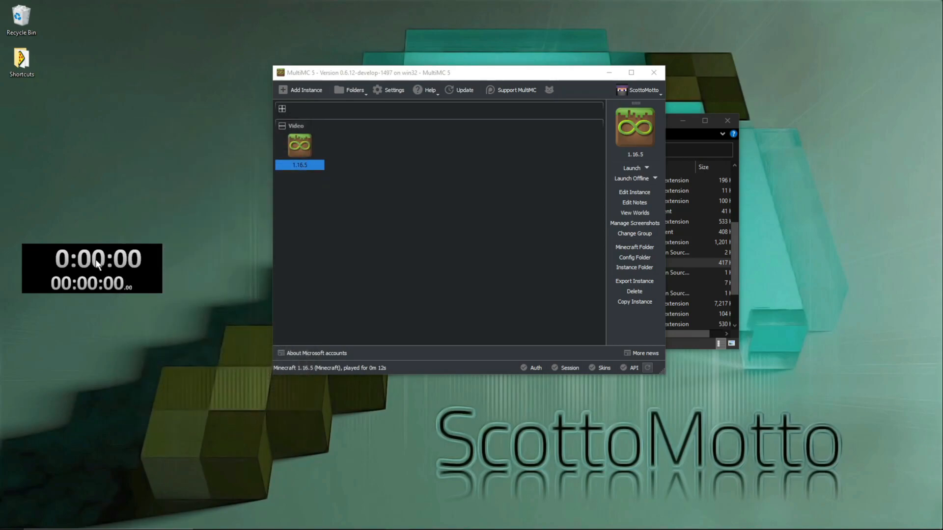
Step: Move the timer up beside the desktop icons and launch the 1.16.5 instance from MultiMC
{"action": "left_click_drag", "start_coordinate": [97, 265], "coordinate": [123, 48]}
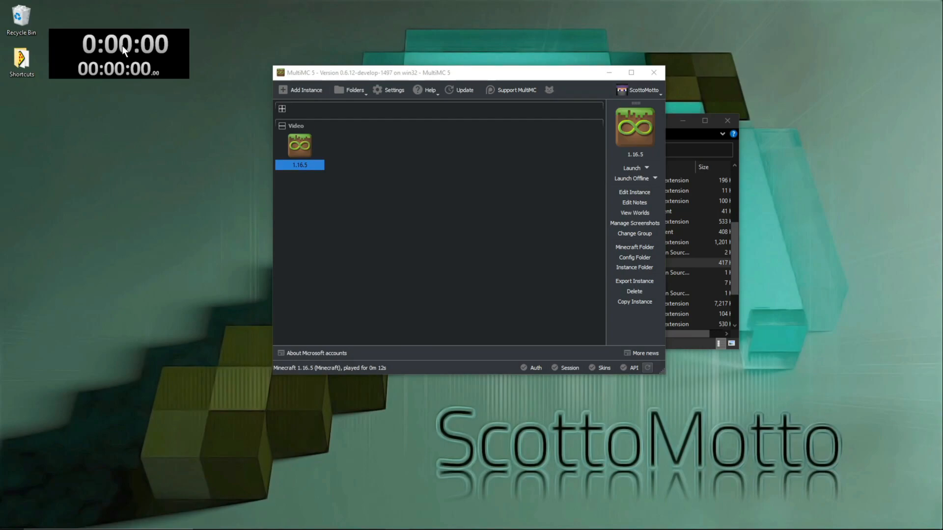
{"action": "left_click", "coordinate": [389, 172]}
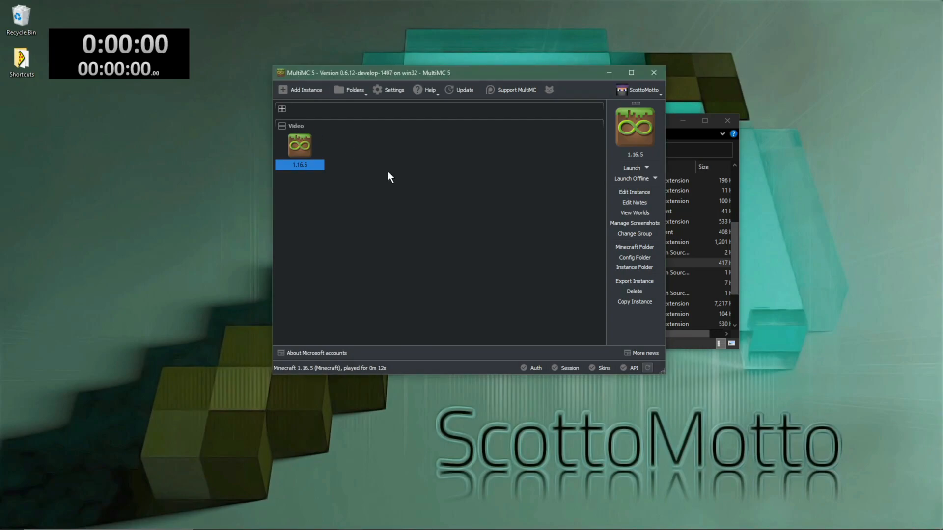
{"action": "double_click", "coordinate": [302, 141]}
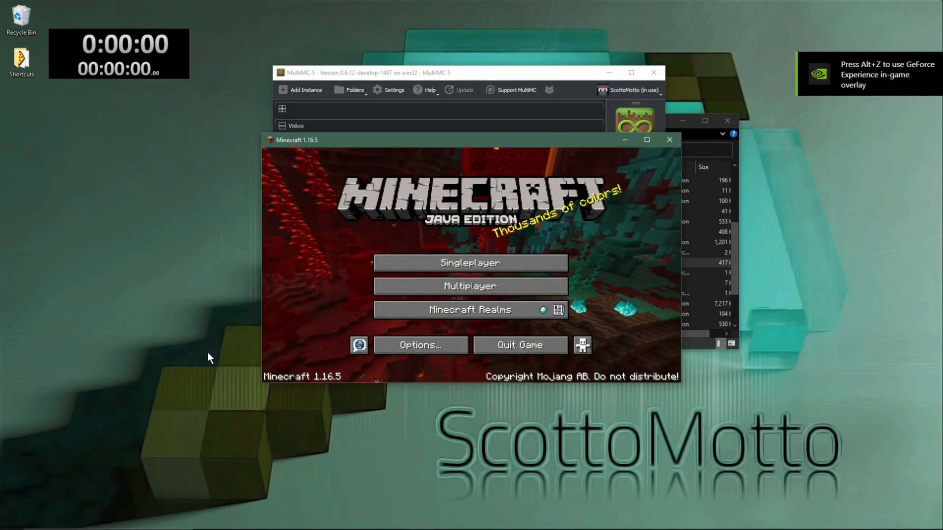
{"action": "mouse_move", "coordinate": [315, 527]}
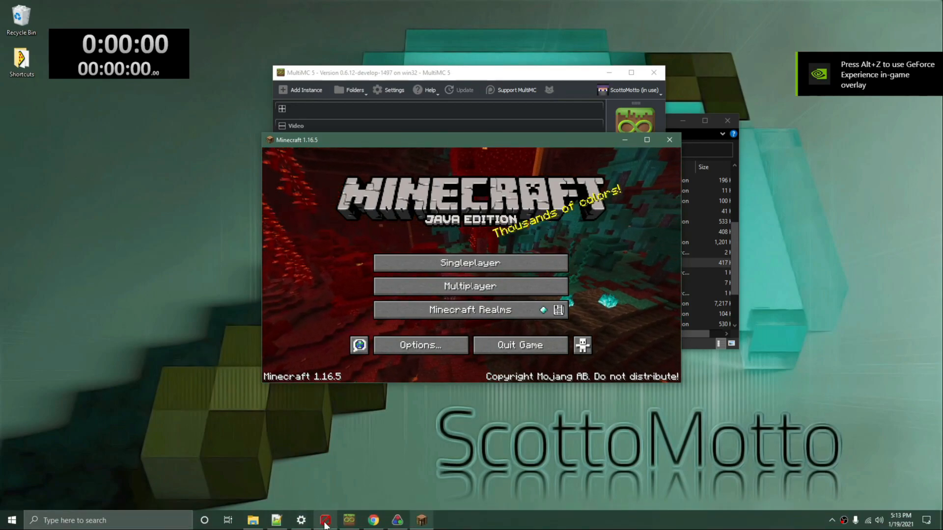
{"action": "left_click", "coordinate": [405, 352]}
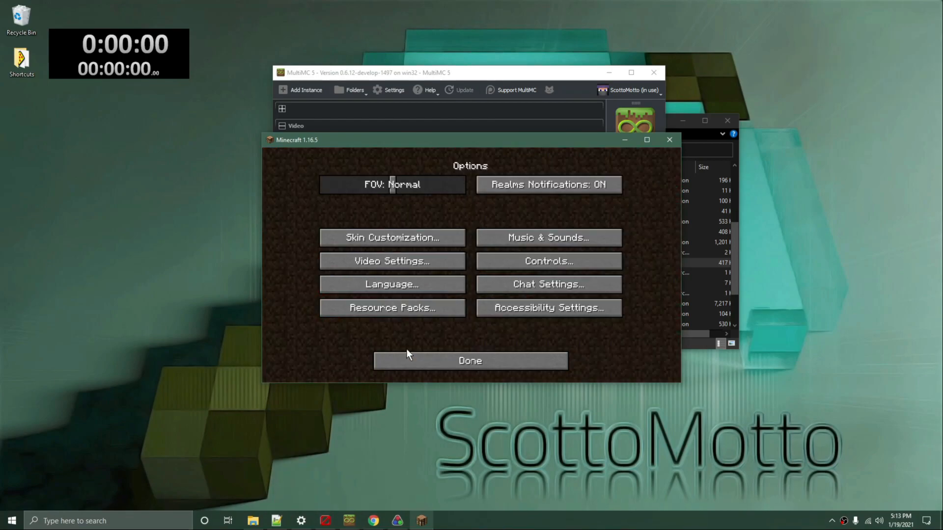
{"action": "left_click", "coordinate": [504, 231]}
{"action": "left_click_drag", "start_coordinate": [383, 211], "coordinate": [262, 223]}
{"action": "left_click", "coordinate": [393, 356]}
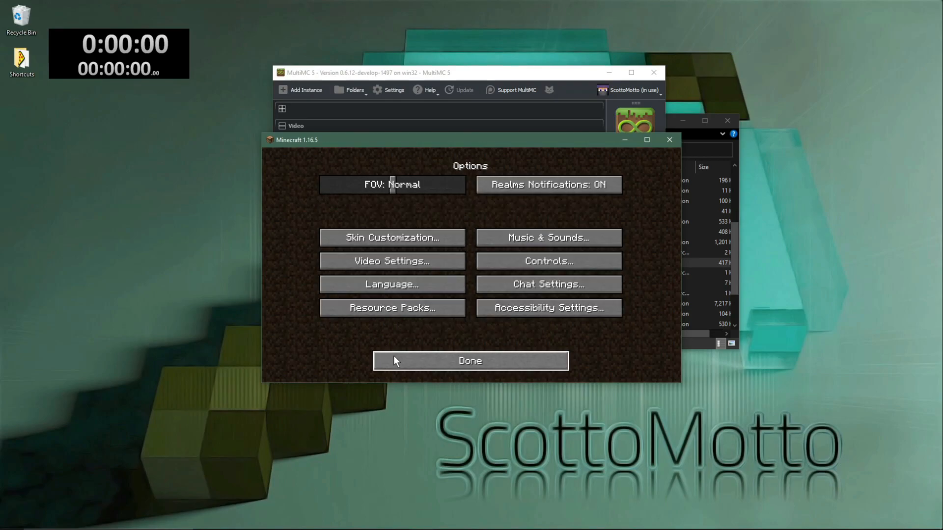
{"action": "left_click", "coordinate": [408, 362]}
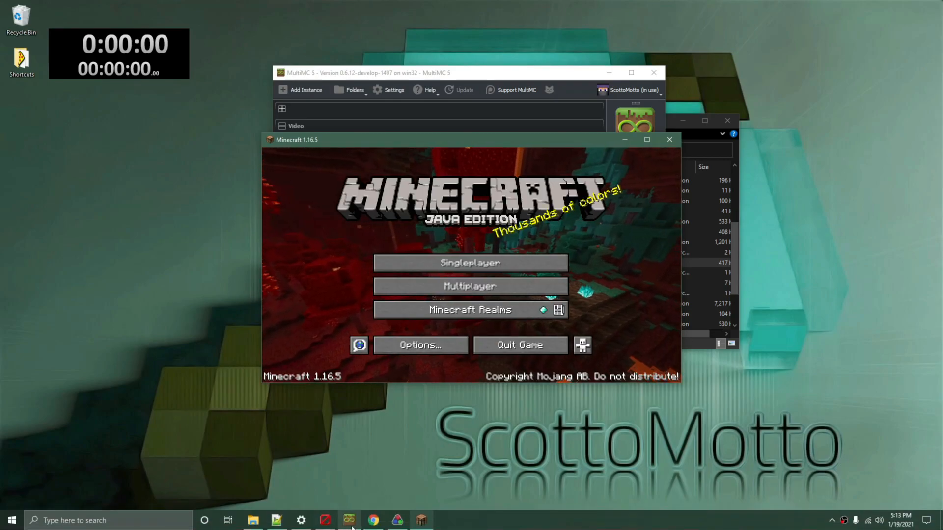
Step: Make the Minecraft 1.16.5 window borderless using Borderless Minecraft and move the LiveSplit timer into the game's upper-left corner
{"action": "left_click", "coordinate": [332, 520]}
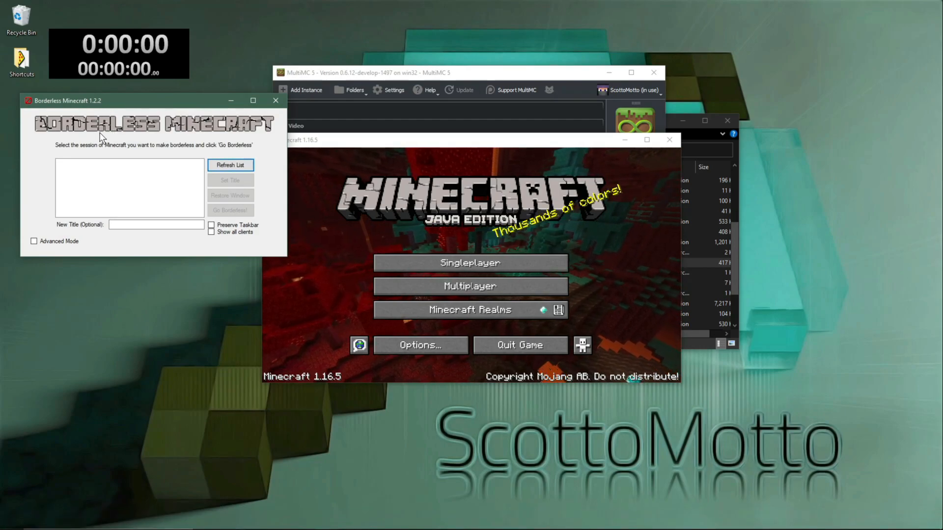
{"action": "left_click", "coordinate": [235, 165]}
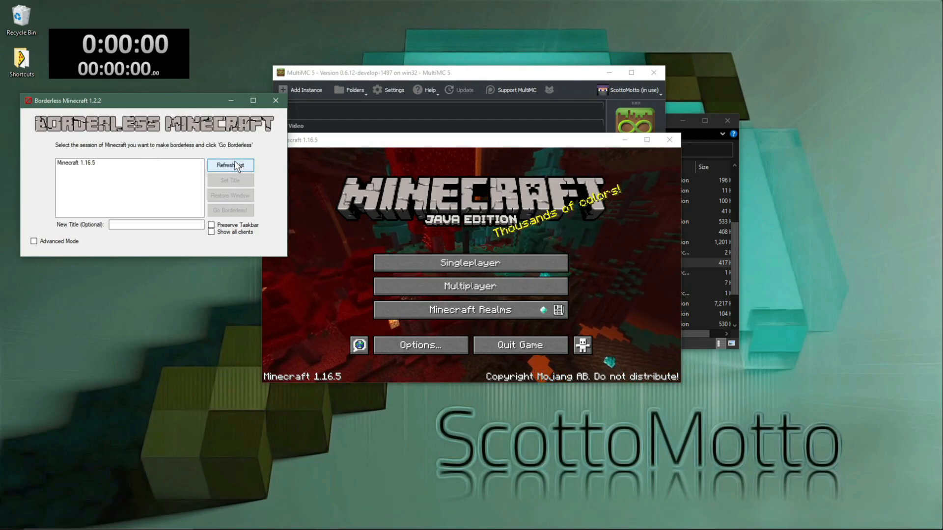
{"action": "left_click", "coordinate": [76, 163]}
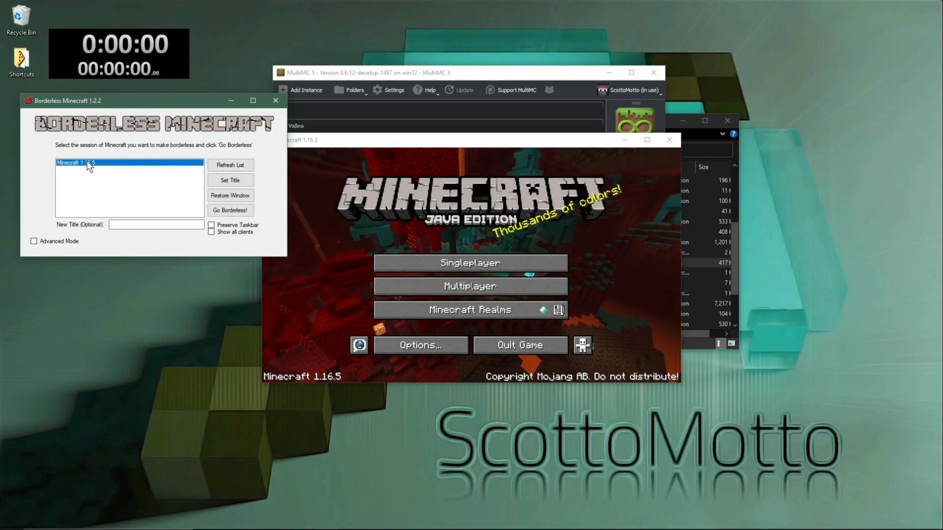
{"action": "left_click", "coordinate": [230, 210]}
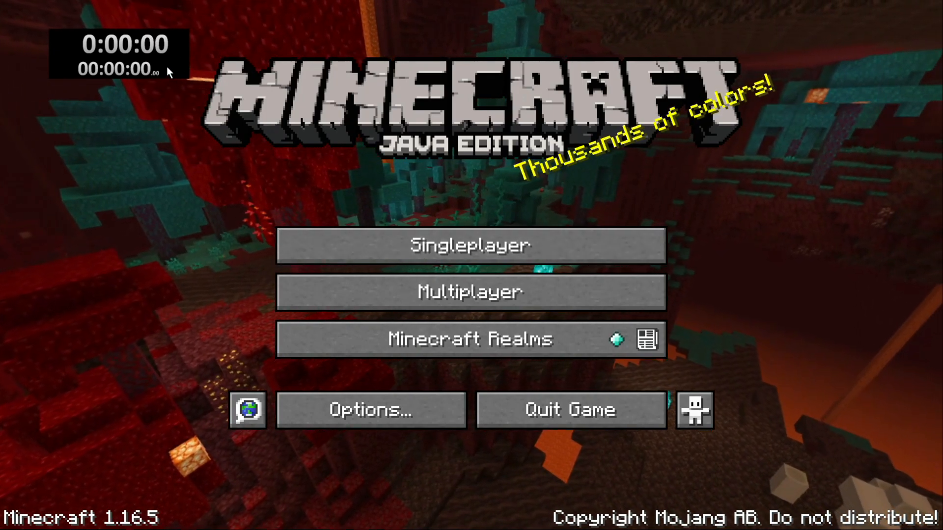
{"action": "left_click_drag", "start_coordinate": [166, 66], "coordinate": [120, 46]}
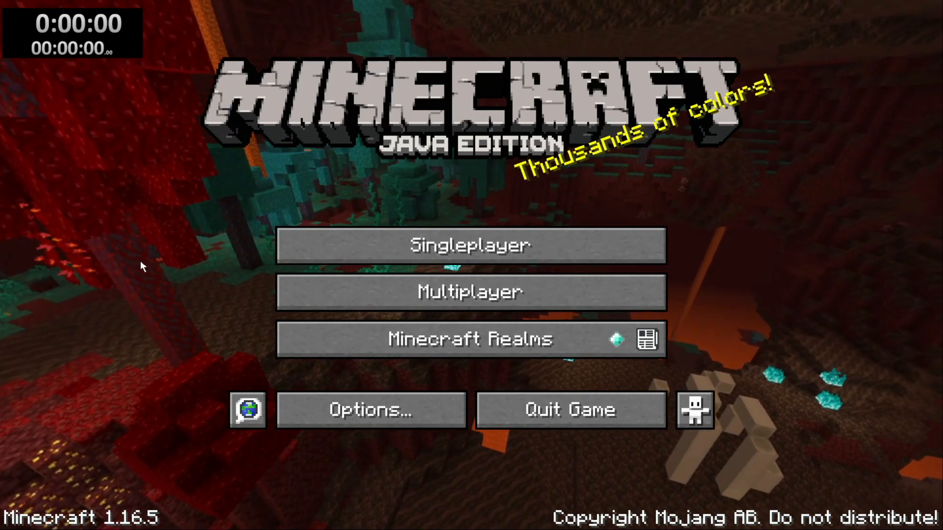
Step: Switch to File Explorer and launch OBS from the obs64.exe shortcut in the Downloads folder
{"action": "key", "text": "super"}
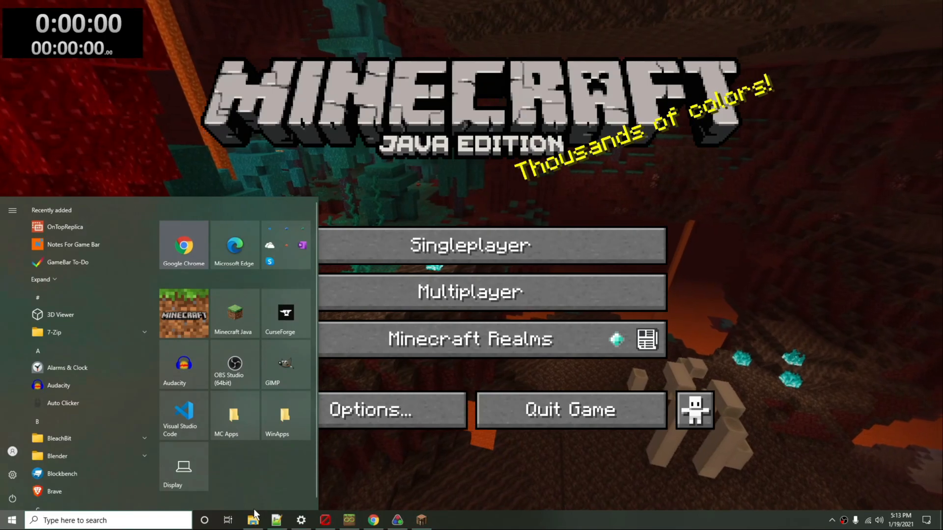
{"action": "left_click", "coordinate": [253, 520]}
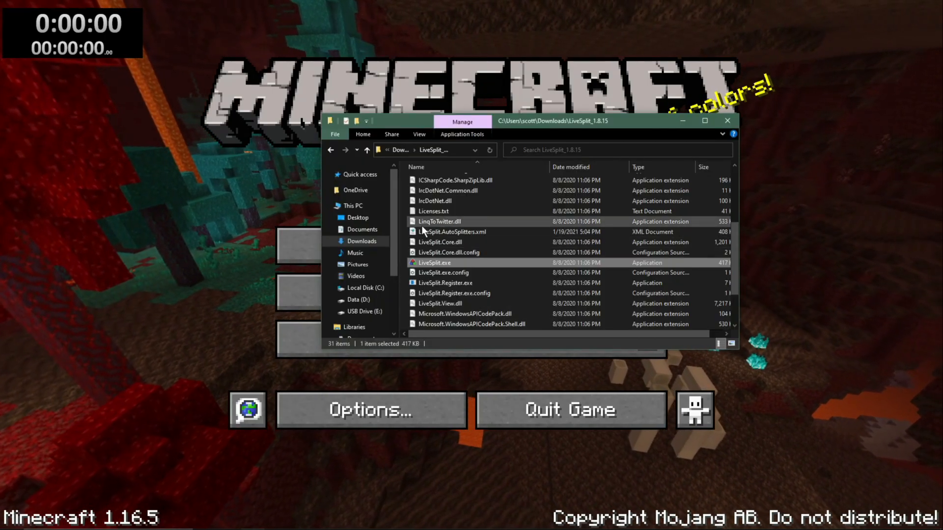
{"action": "left_click", "coordinate": [369, 150]}
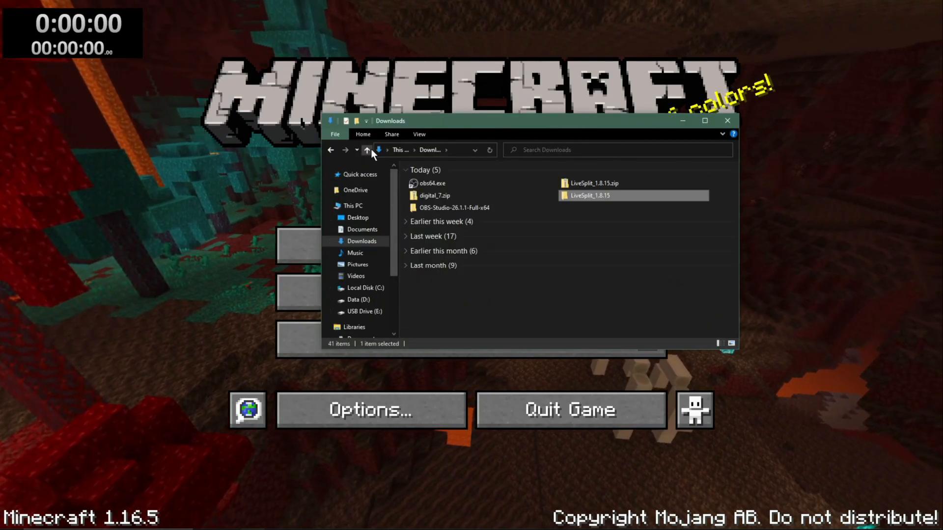
{"action": "left_click", "coordinate": [434, 185]}
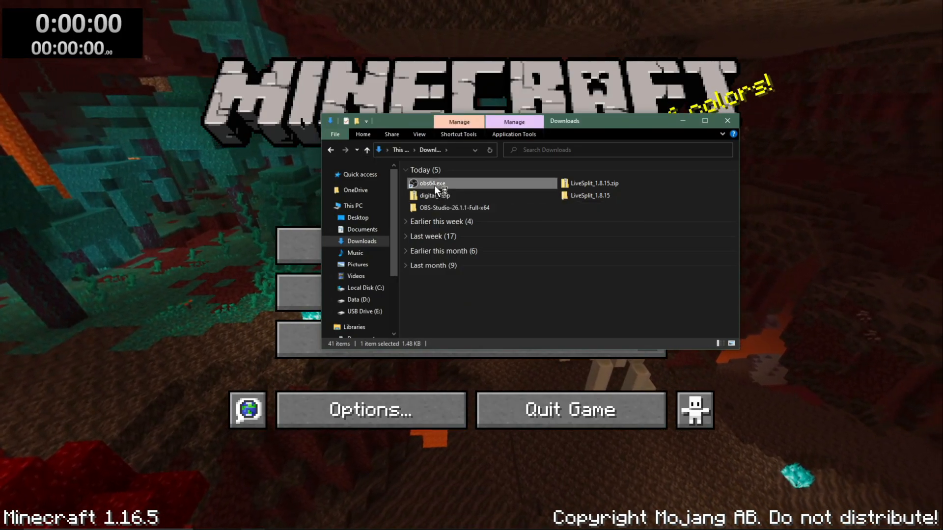
{"action": "double_click", "coordinate": [434, 184]}
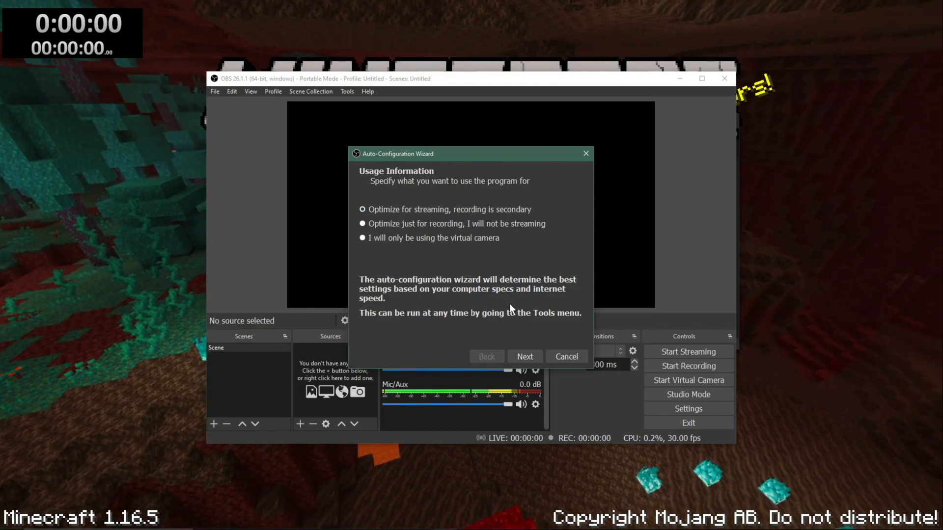
Step: Step through the Auto-Configuration Wizard as far as its Stream Information page and close it without finishing
{"action": "left_click", "coordinate": [531, 358]}
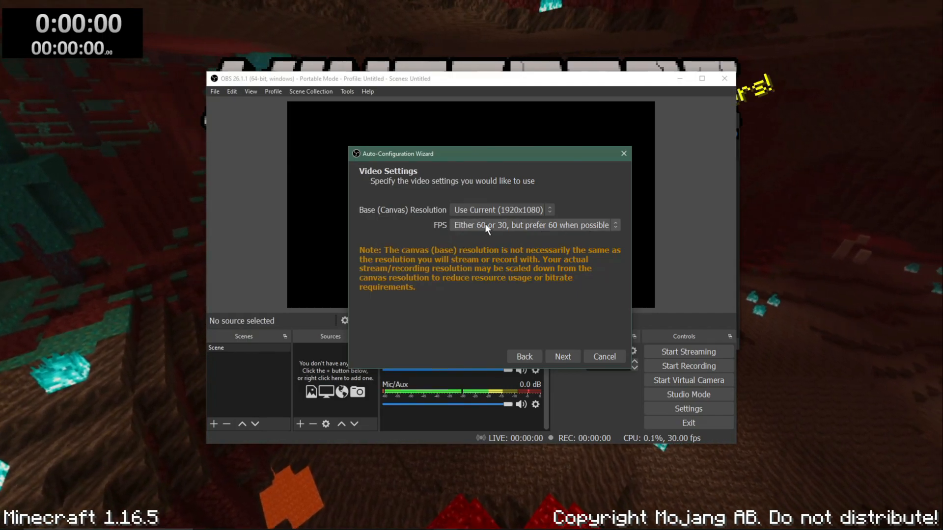
{"action": "left_click", "coordinate": [564, 355]}
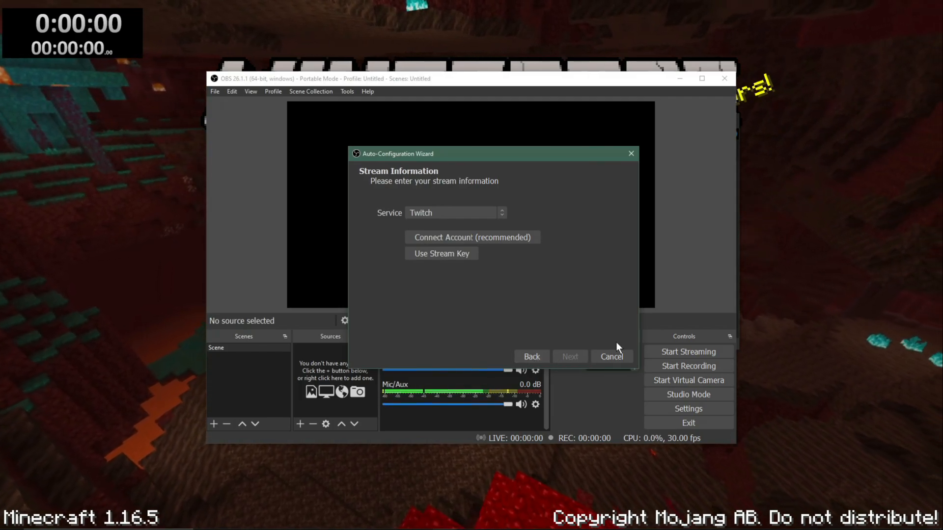
{"action": "left_click", "coordinate": [632, 152]}
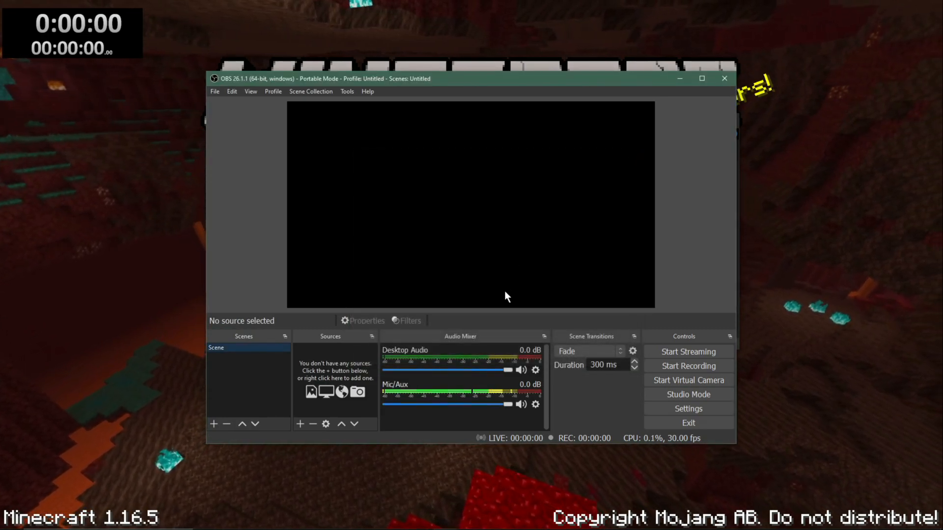
{"action": "left_click_drag", "start_coordinate": [440, 78], "coordinate": [419, 81]}
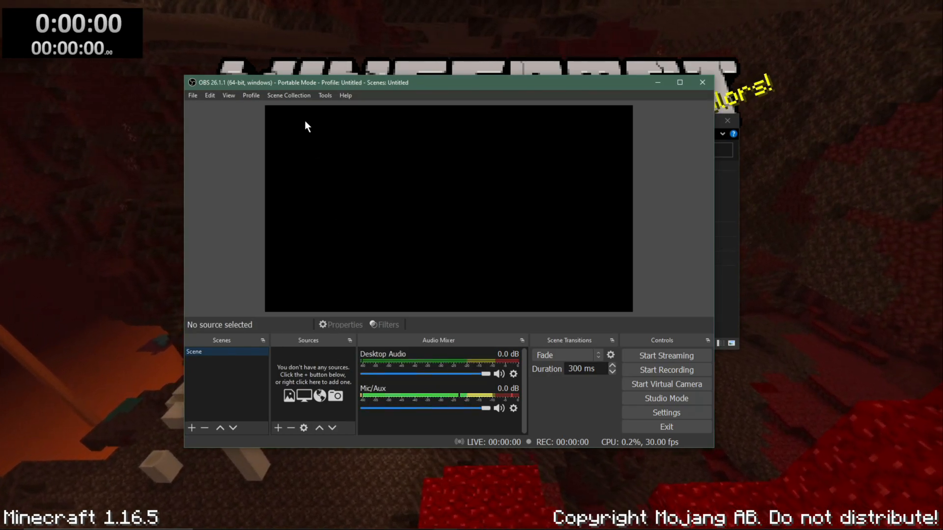
{"action": "left_click", "coordinate": [280, 93]}
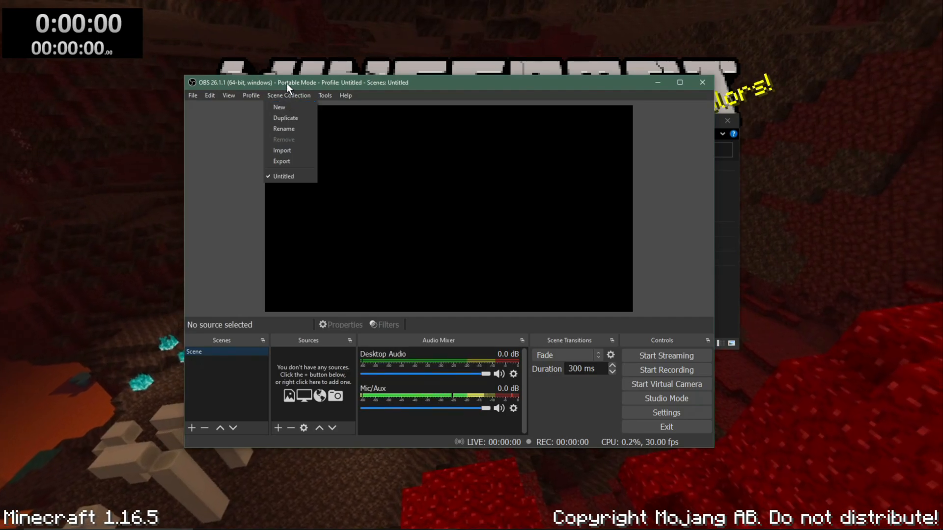
{"action": "left_click", "coordinate": [287, 82]}
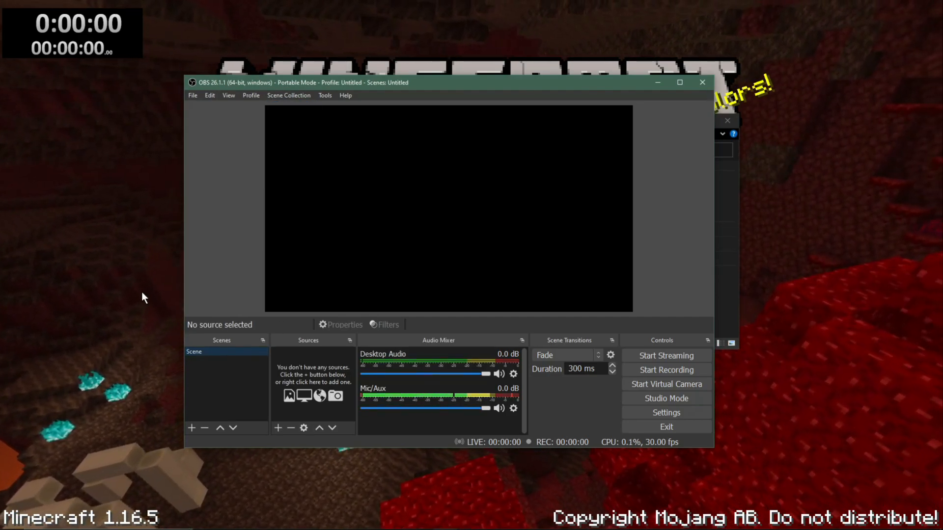
Step: Add a new Window Capture source named Timer to the scene
{"action": "left_click", "coordinate": [277, 428]}
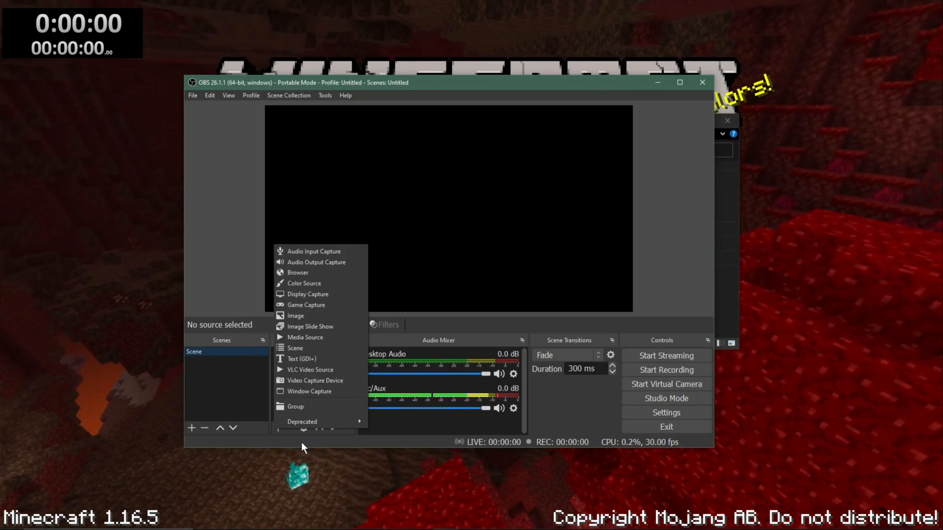
{"action": "left_click", "coordinate": [315, 390]}
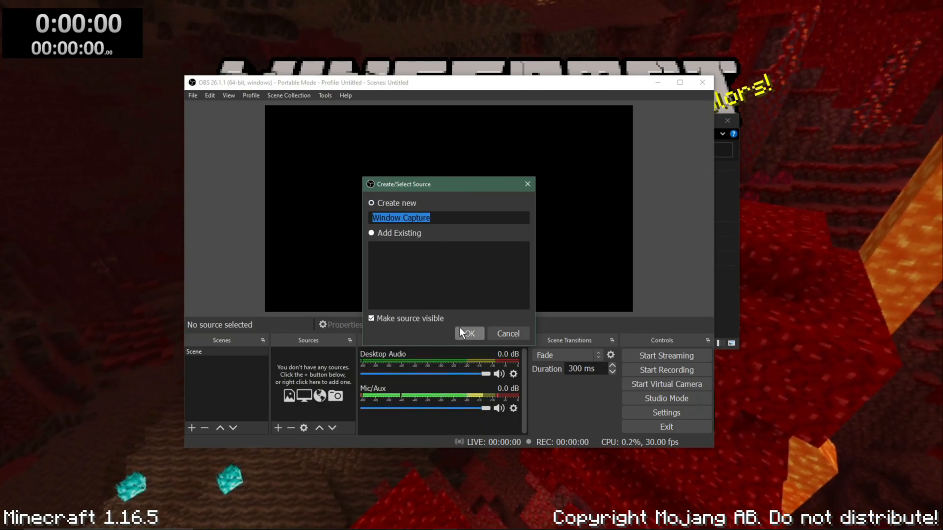
{"action": "type", "text": "Timer"}
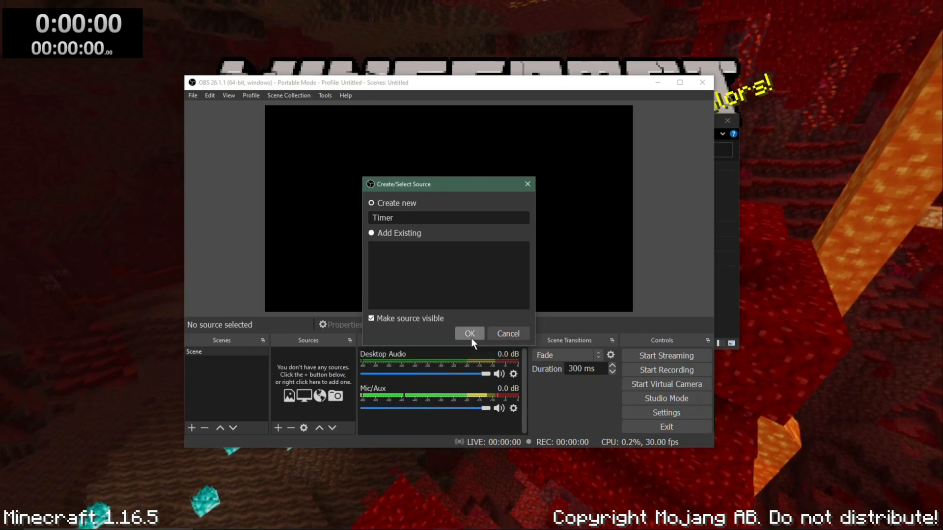
{"action": "left_click", "coordinate": [468, 334]}
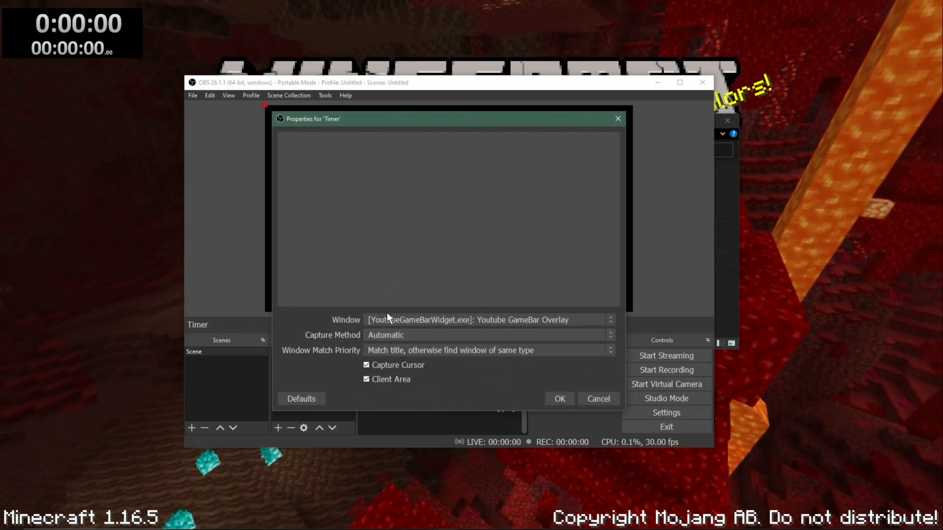
Step: Set the Timer source to capture the [LiveSplit.exe]: LiveSplit window without the cursor, and shift it slightly left on the canvas
{"action": "left_click", "coordinate": [405, 320]}
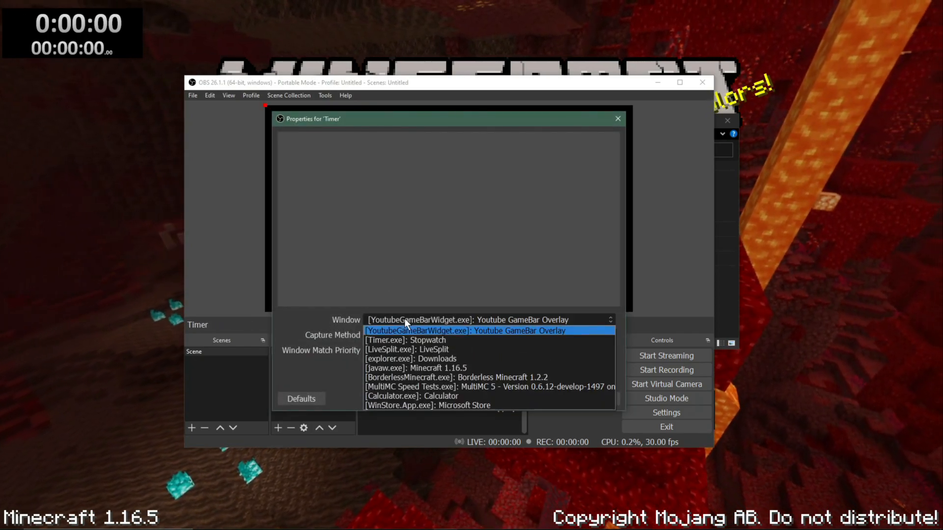
{"action": "left_click", "coordinate": [473, 350]}
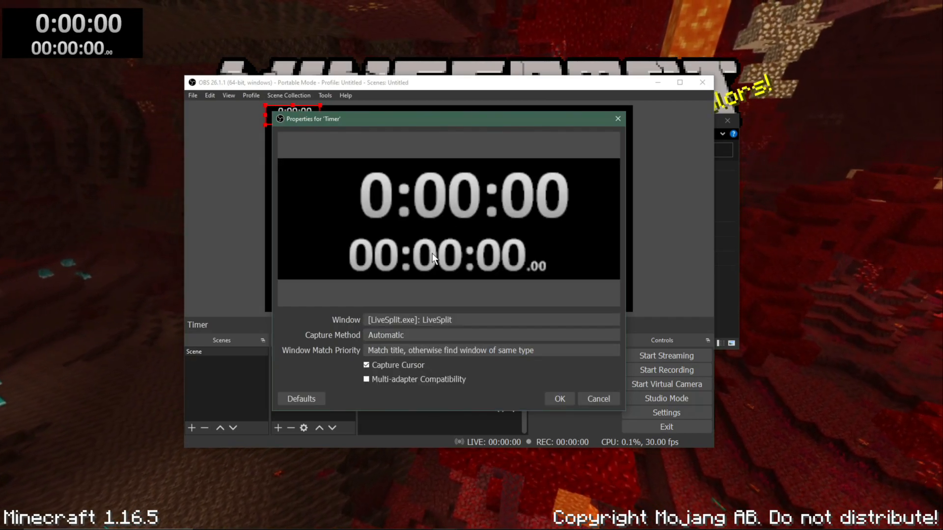
{"action": "left_click", "coordinate": [366, 365]}
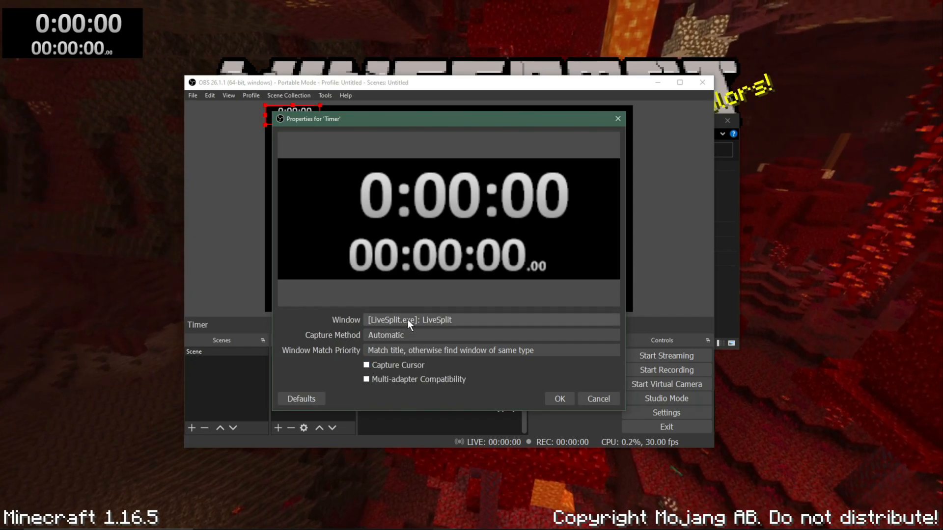
{"action": "left_click", "coordinate": [559, 399]}
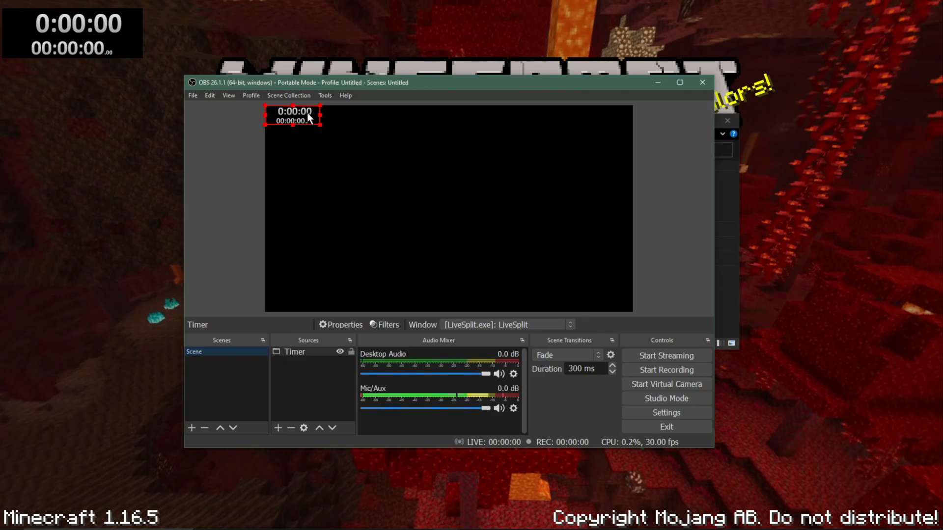
{"action": "left_click_drag", "start_coordinate": [307, 113], "coordinate": [302, 112]}
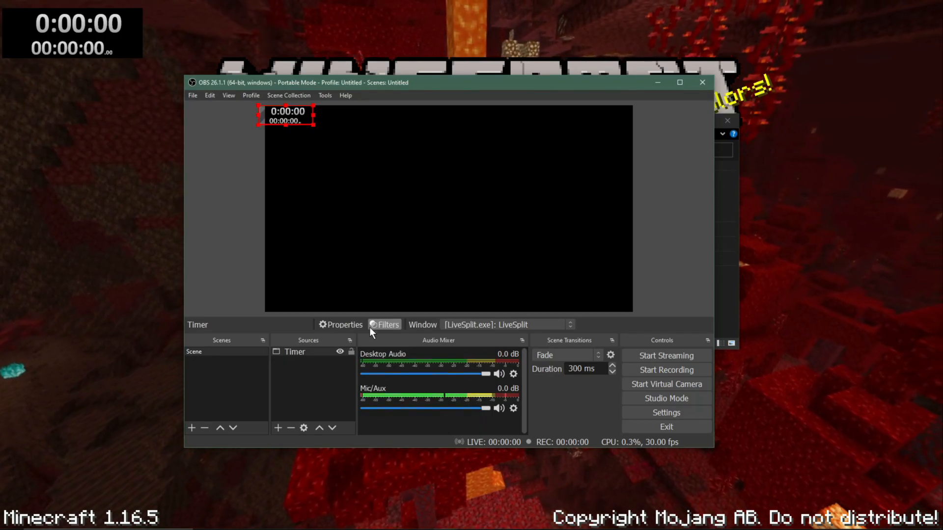
Step: Add a new Game Capture source named Minecraft MMC to the scene
{"action": "left_click", "coordinate": [277, 428]}
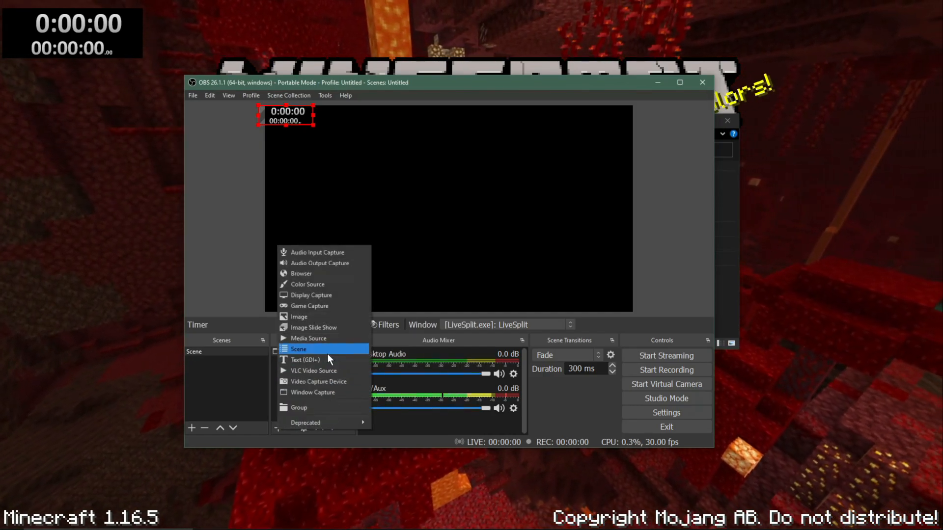
{"action": "left_click", "coordinate": [332, 307]}
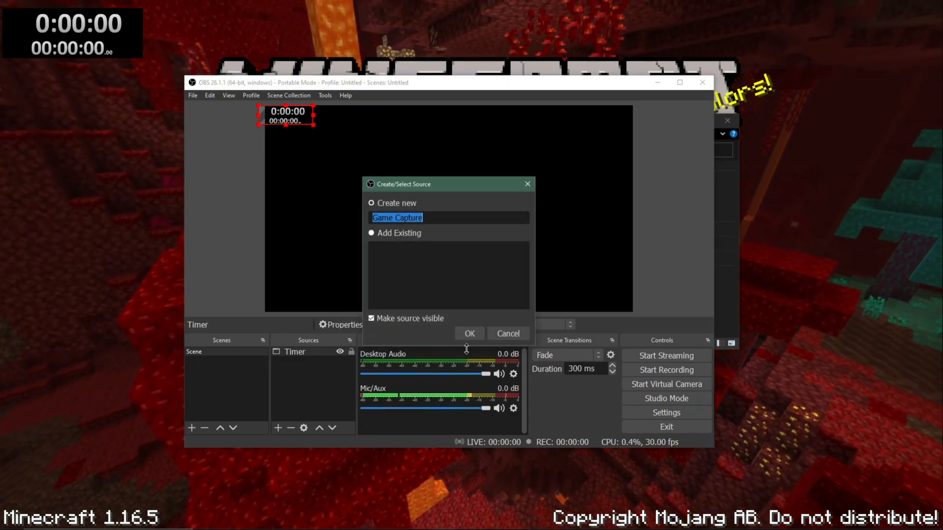
{"action": "type", "text": "Minecraft MMC"}
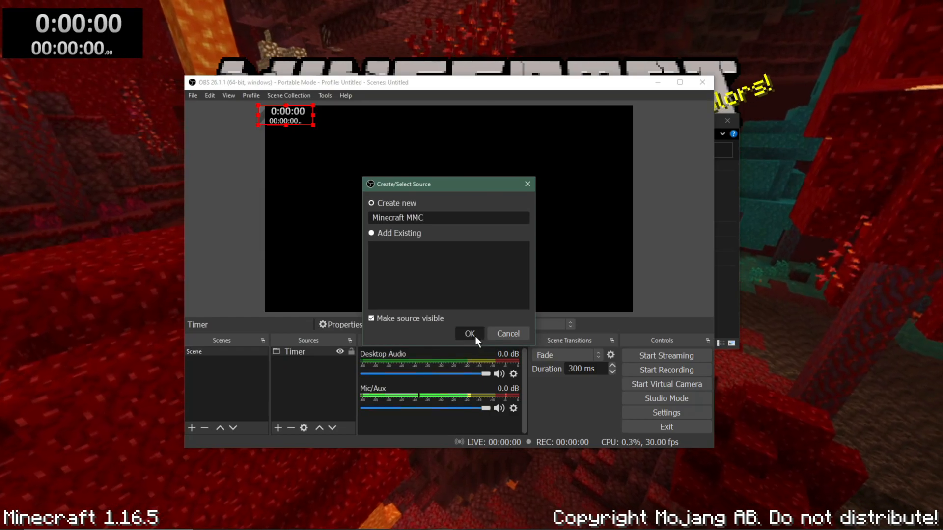
{"action": "left_click", "coordinate": [469, 334]}
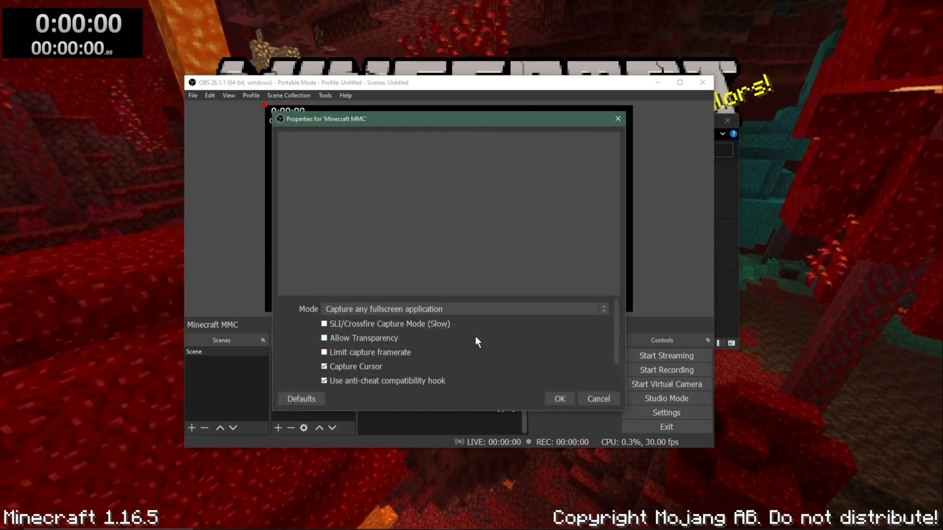
Step: Set the Minecraft MMC source to capture the specific window [javaw.exe]: Minecraft 1.16.5 and order it below the Timer source
{"action": "left_click", "coordinate": [424, 310]}
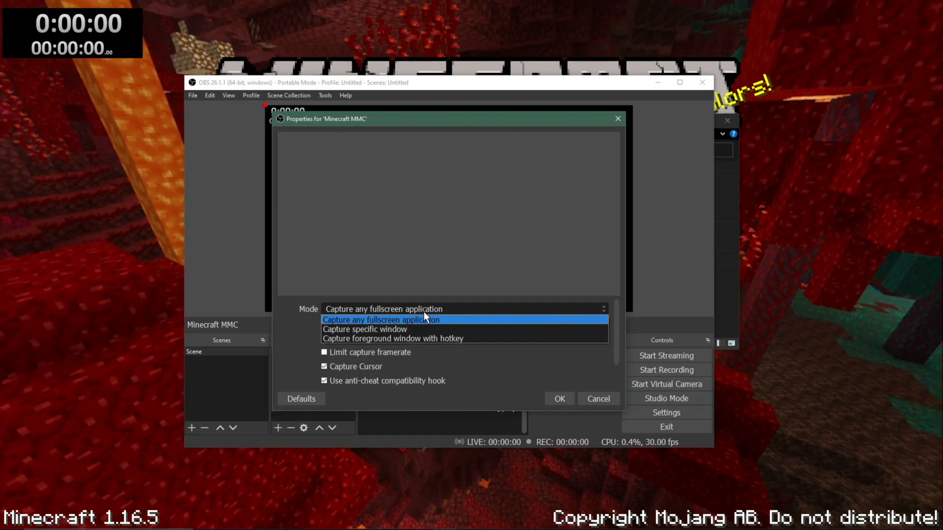
{"action": "left_click", "coordinate": [395, 330]}
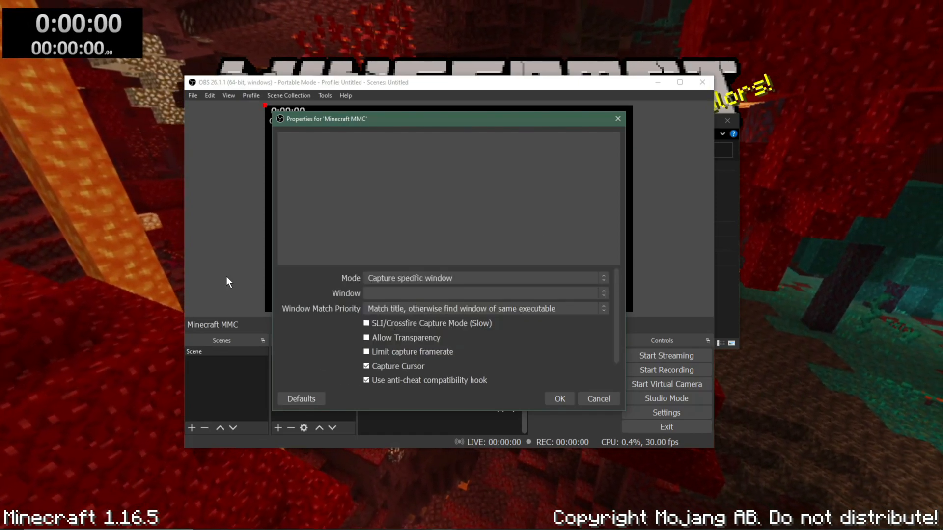
{"action": "left_click", "coordinate": [514, 293]}
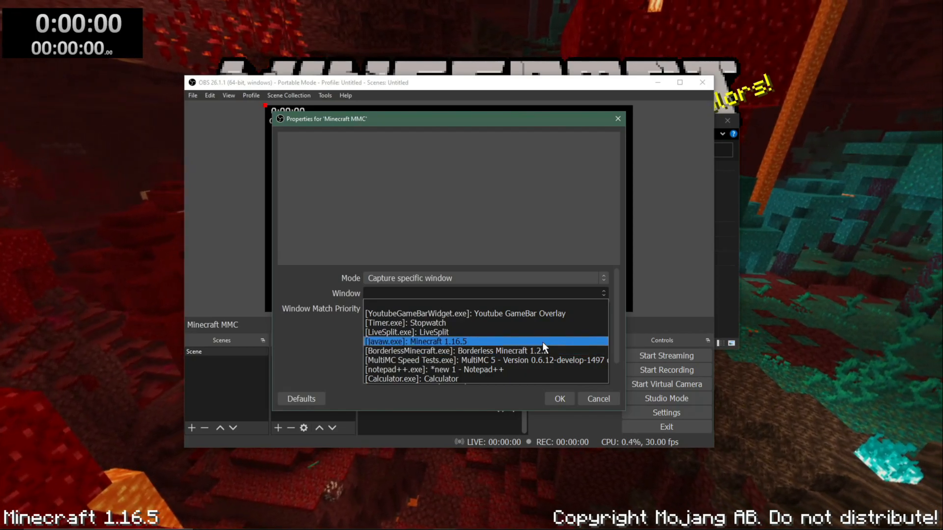
{"action": "left_click", "coordinate": [416, 341]}
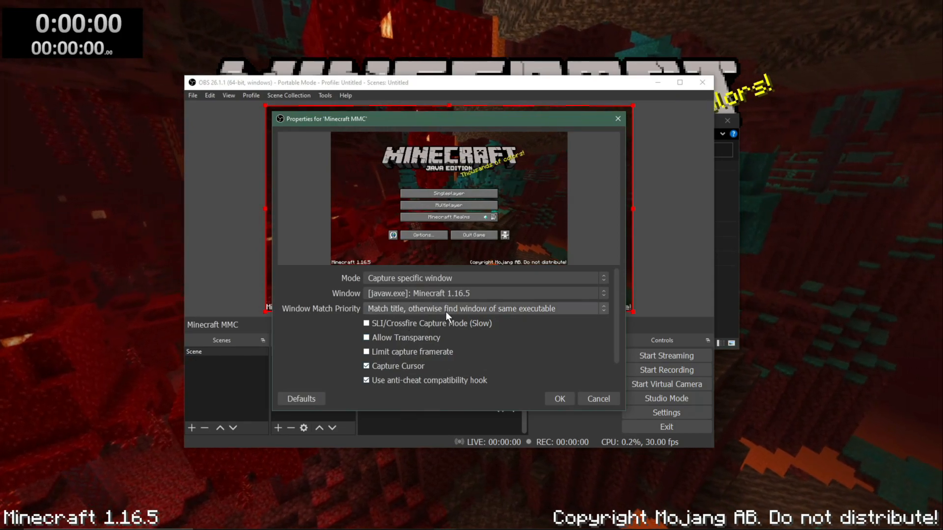
{"action": "left_click", "coordinate": [559, 398]}
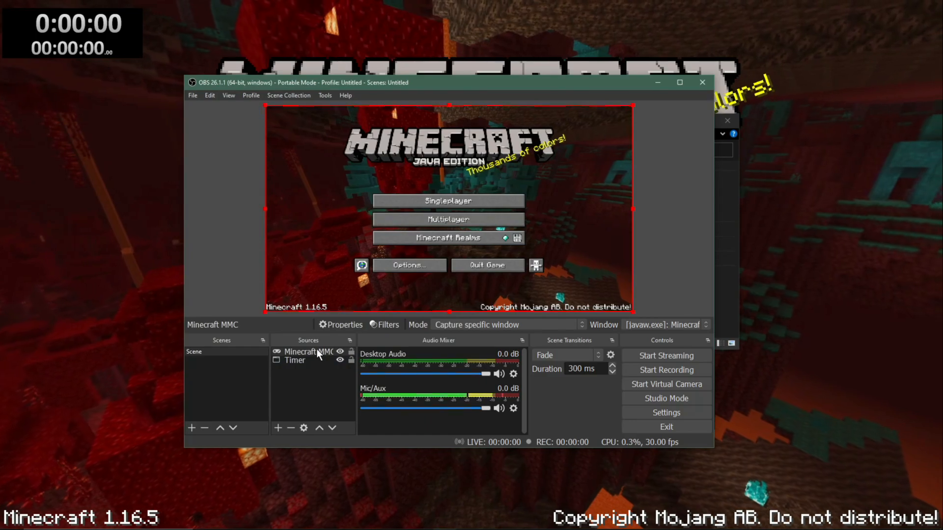
{"action": "mouse_move", "coordinate": [316, 350]}
{"action": "left_mouse_down"}
{"action": "mouse_move", "coordinate": [317, 370]}
{"action": "mouse_move", "coordinate": [318, 360]}
{"action": "left_mouse_up"}
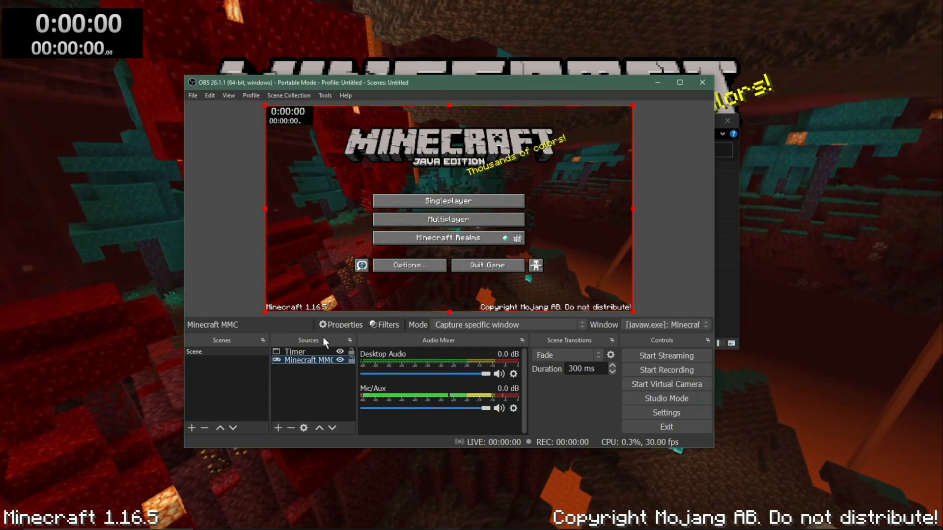
Step: Add a Luma Key filter with its default name and settings to the Timer source
{"action": "left_click", "coordinate": [298, 349]}
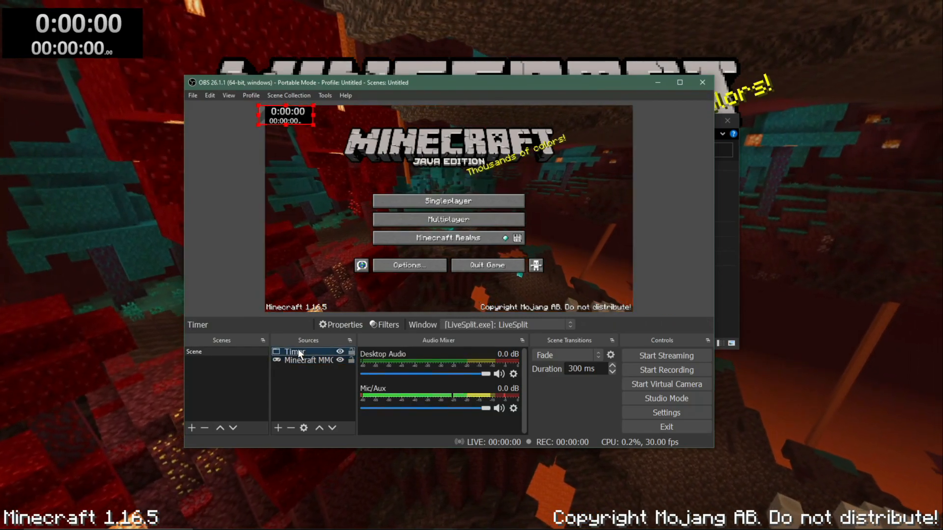
{"action": "right_click", "coordinate": [298, 349]}
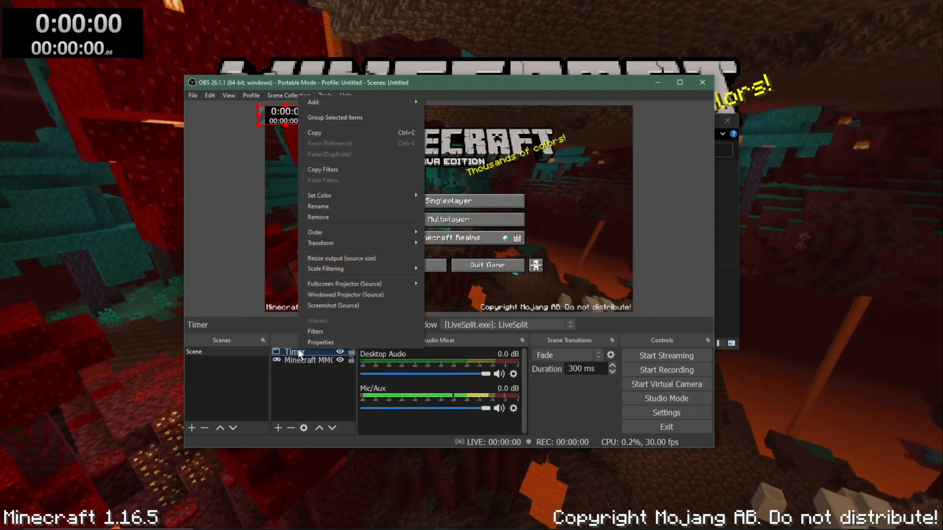
{"action": "left_click", "coordinate": [325, 334]}
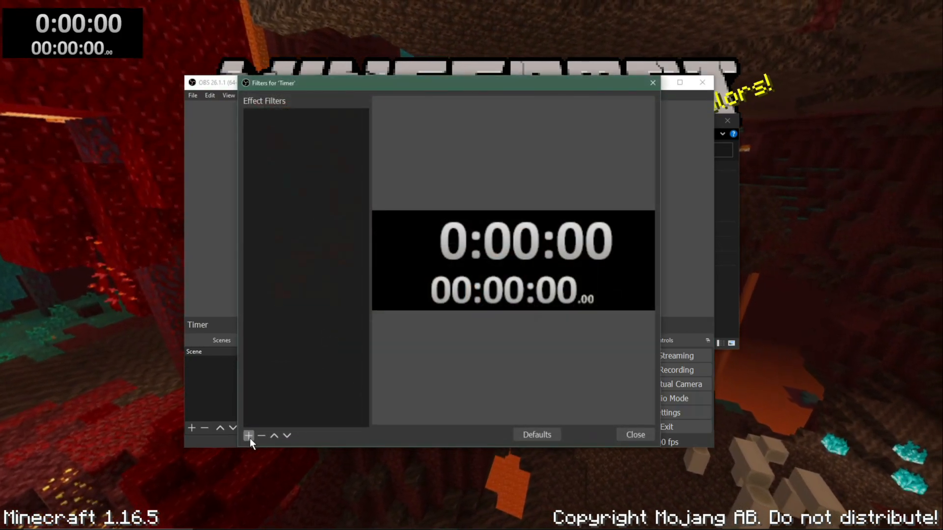
{"action": "left_click", "coordinate": [249, 436]}
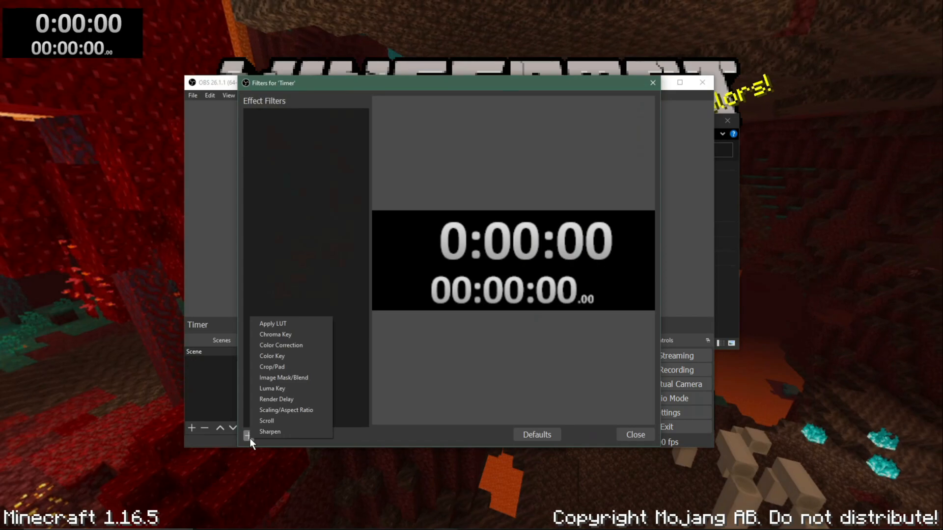
{"action": "left_click", "coordinate": [297, 390]}
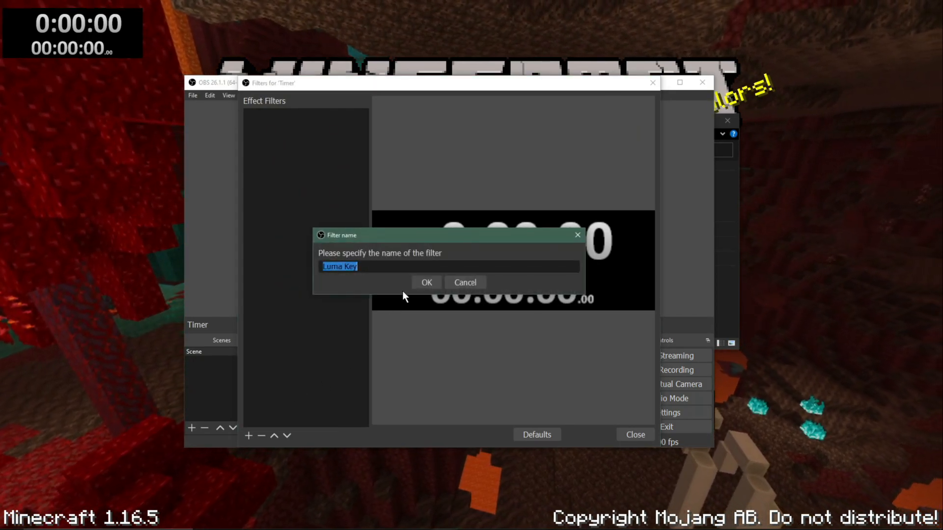
{"action": "left_click", "coordinate": [417, 285]}
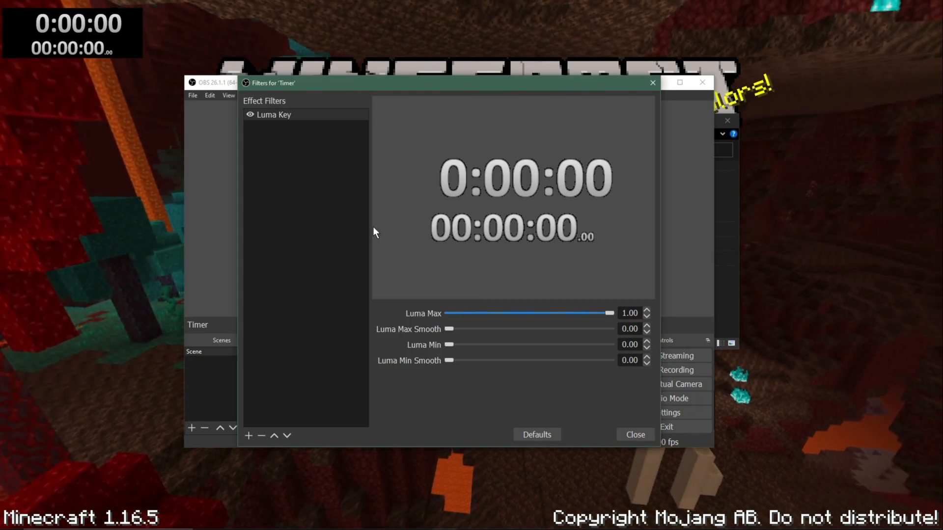
{"action": "left_click", "coordinate": [631, 429]}
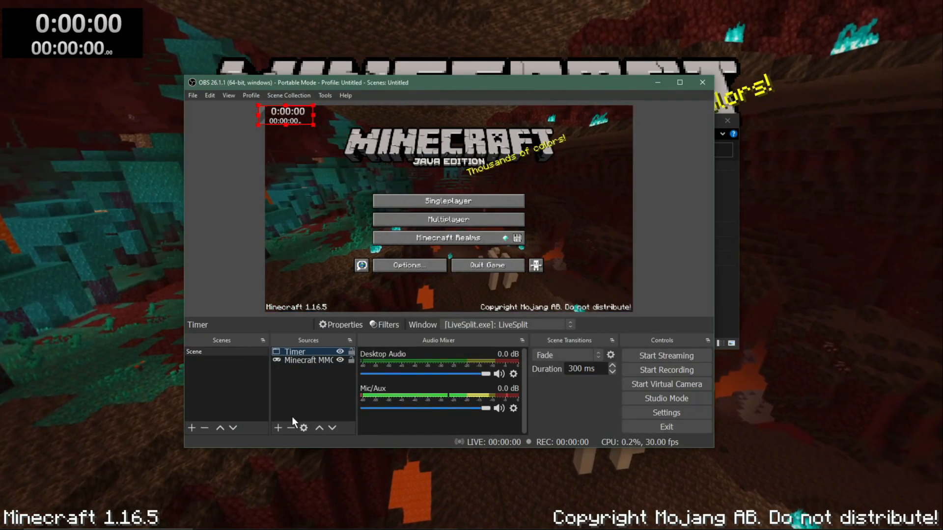
Step: Add a Text (GDI+) source reading "PB: 15:00" and "WR: 10:00" on two lines, shrunk into the canvas's upper-right corner
{"action": "left_click", "coordinate": [279, 427]}
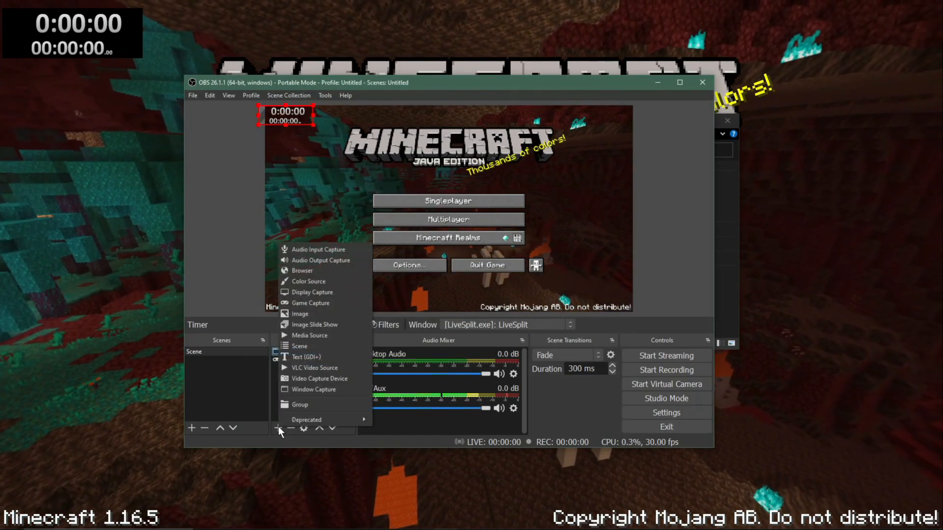
{"action": "left_click", "coordinate": [313, 358]}
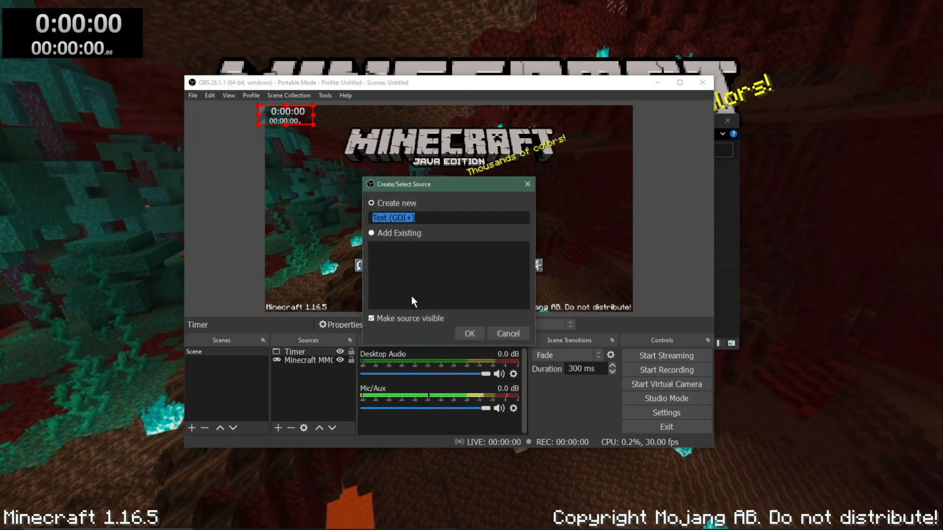
{"action": "left_click", "coordinate": [466, 333]}
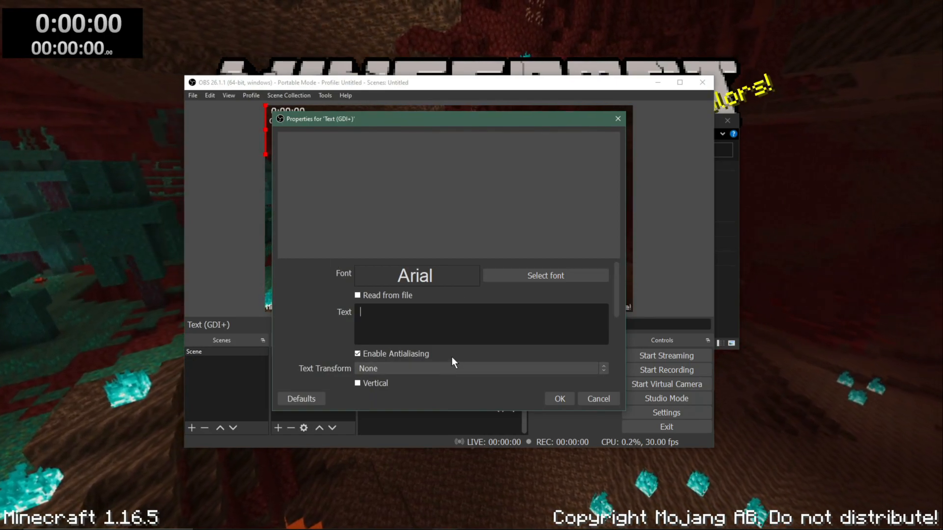
{"action": "type", "text": "PB: "}
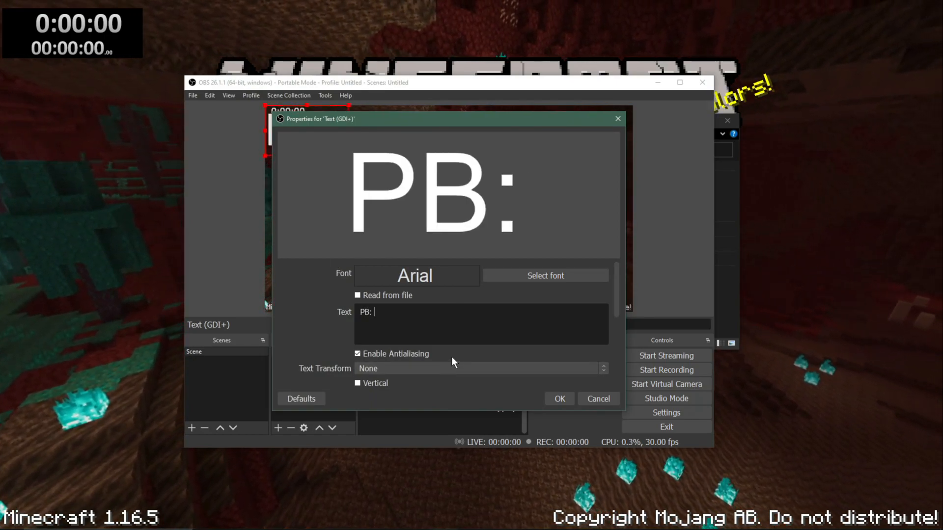
{"action": "type", "text": "1"}
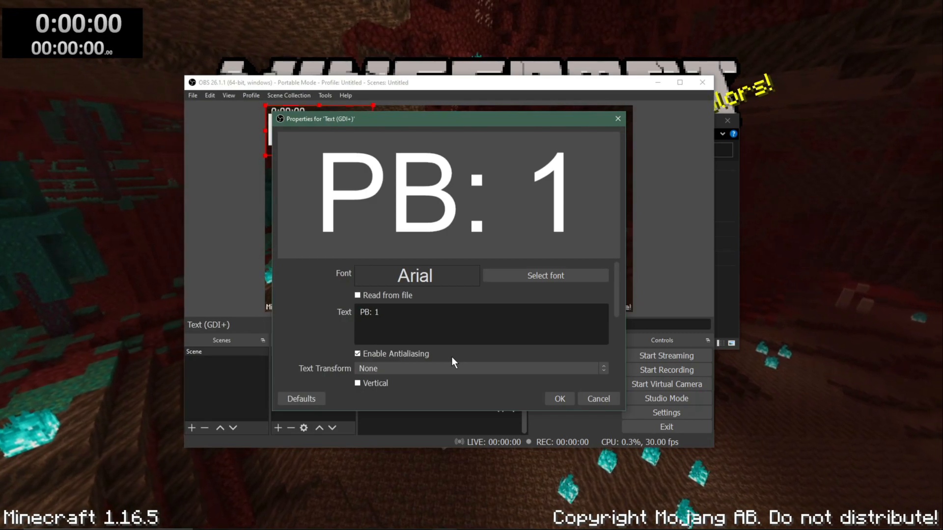
{"action": "type", "text": "5:00"}
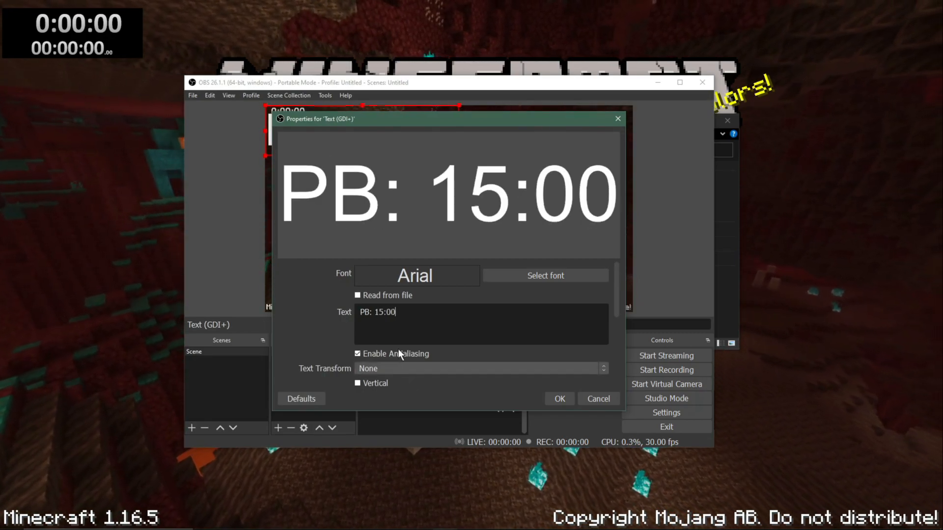
{"action": "key", "text": "Return"}
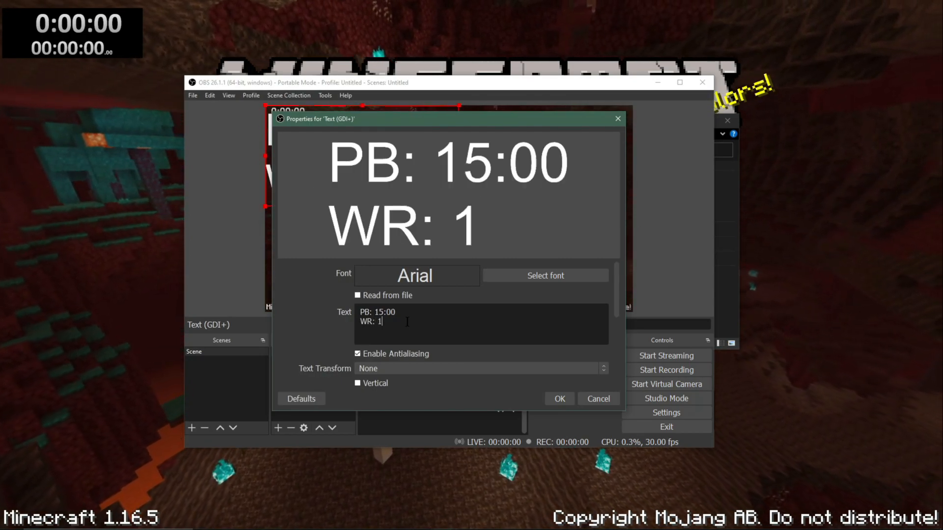
{"action": "type", "text": "WR: 10:00"}
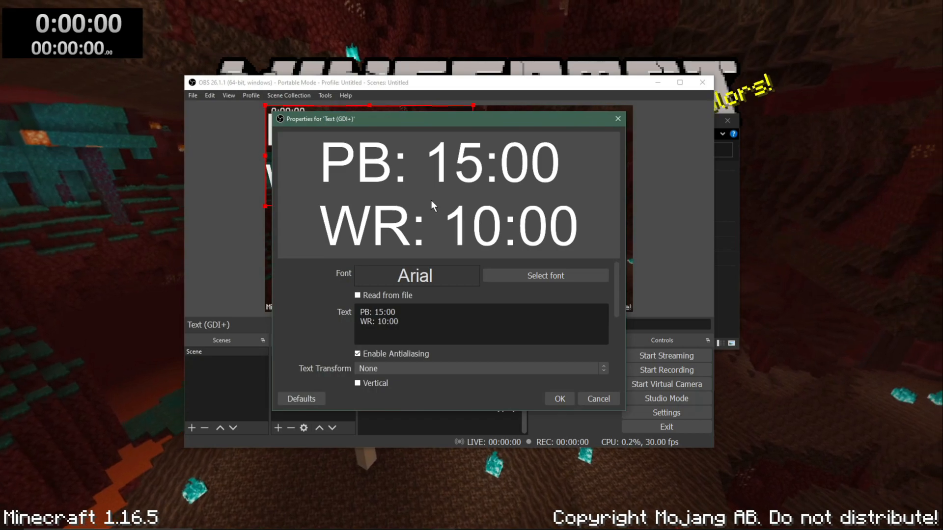
{"action": "left_click", "coordinate": [549, 398]}
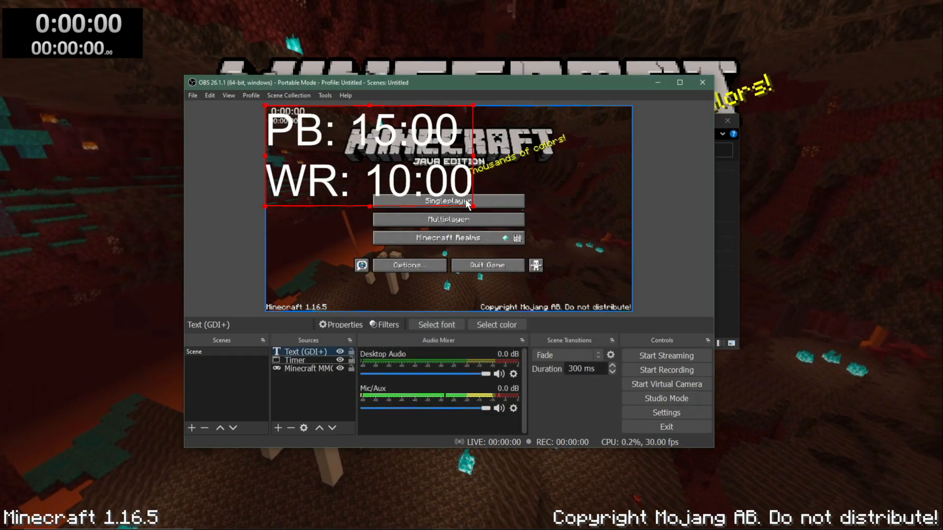
{"action": "left_click_drag", "start_coordinate": [473, 206], "coordinate": [599, 114]}
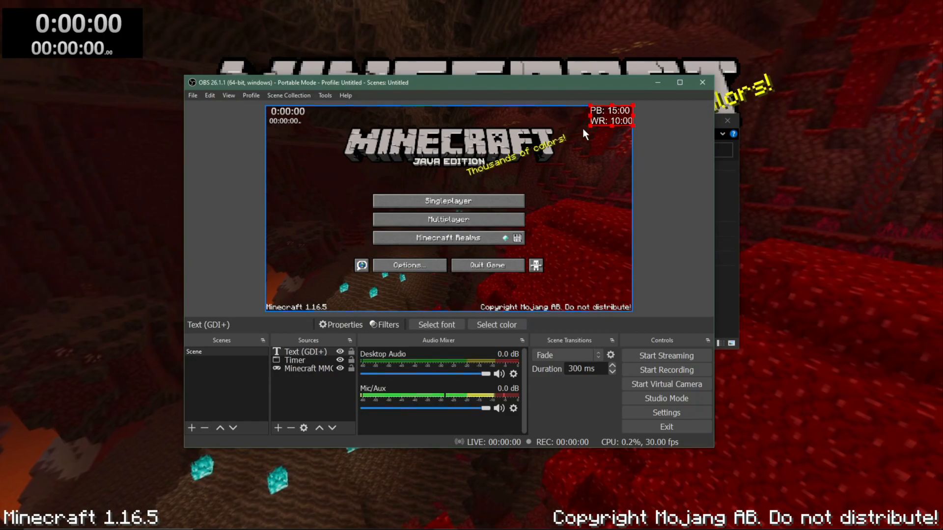
Step: Switch to LiveSplit and activate the IGT component for Minecraft: Java Edition in the splits
{"action": "left_click", "coordinate": [146, 202]}
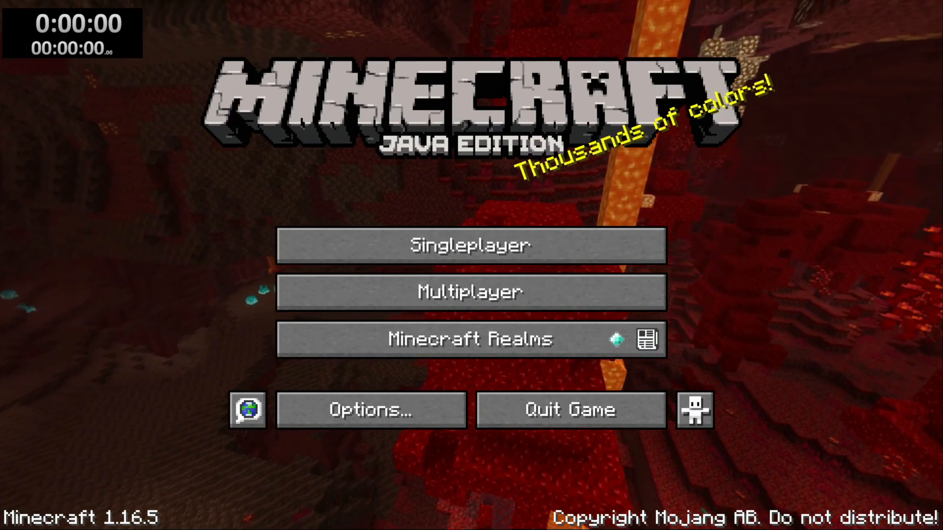
{"action": "key", "text": "alt+Tab"}
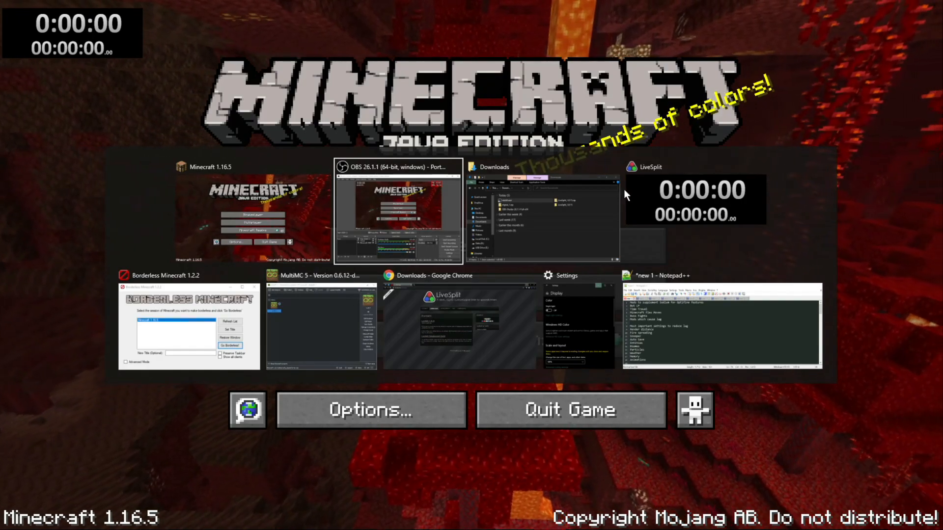
{"action": "left_click", "coordinate": [657, 195]}
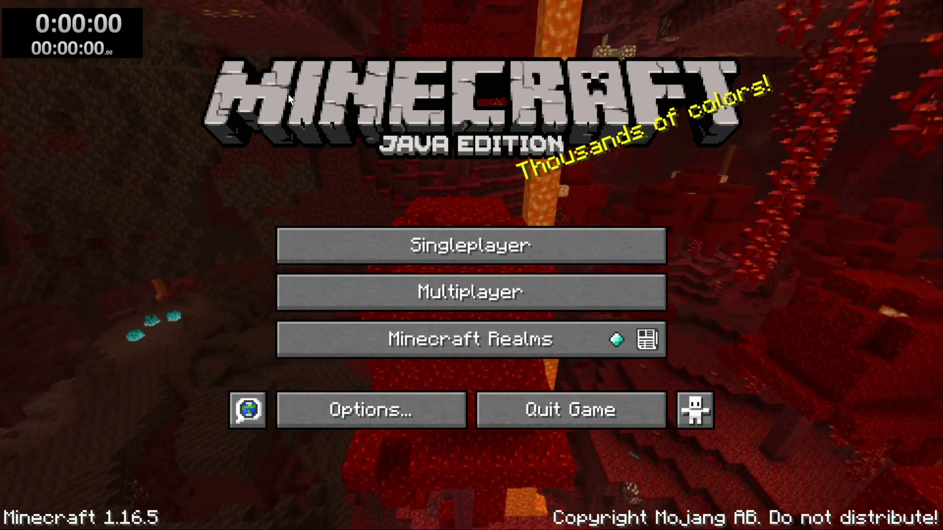
{"action": "right_click", "coordinate": [83, 38]}
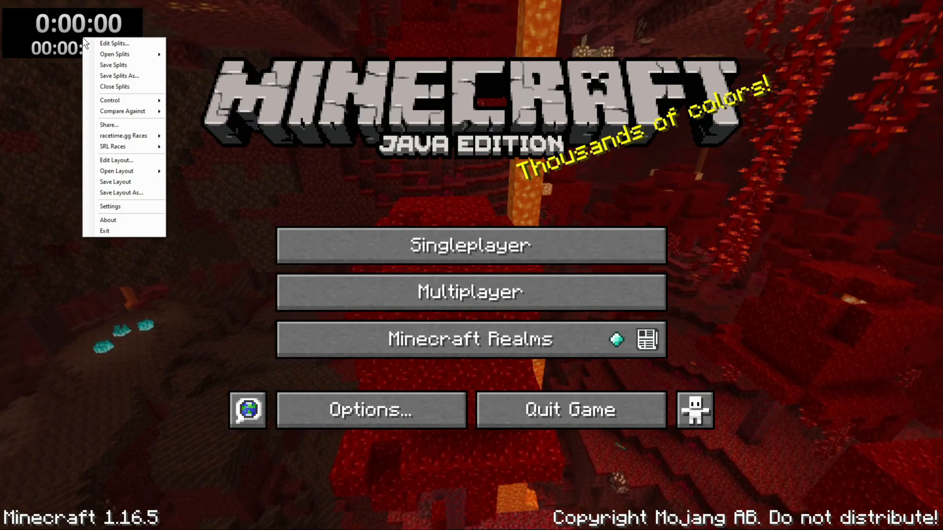
{"action": "left_click", "coordinate": [123, 44]}
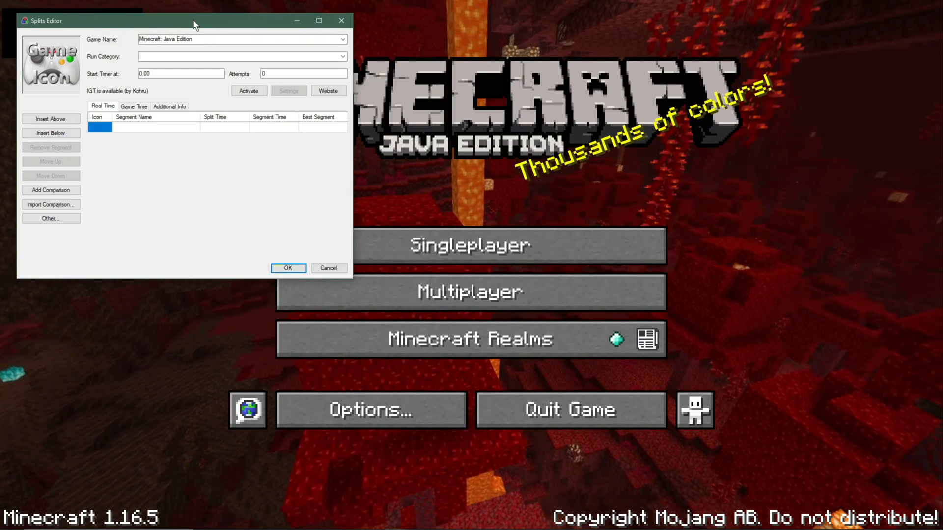
{"action": "left_click_drag", "start_coordinate": [195, 23], "coordinate": [449, 56]}
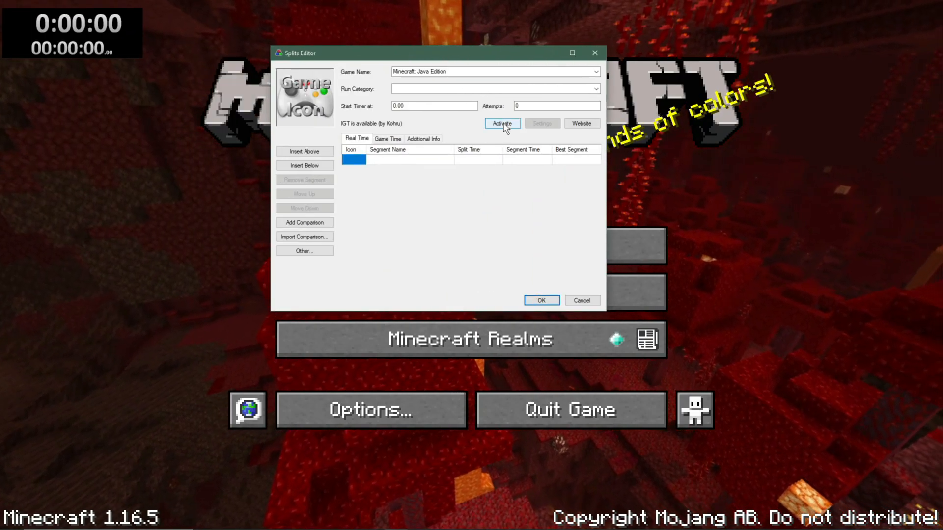
{"action": "left_click", "coordinate": [505, 120]}
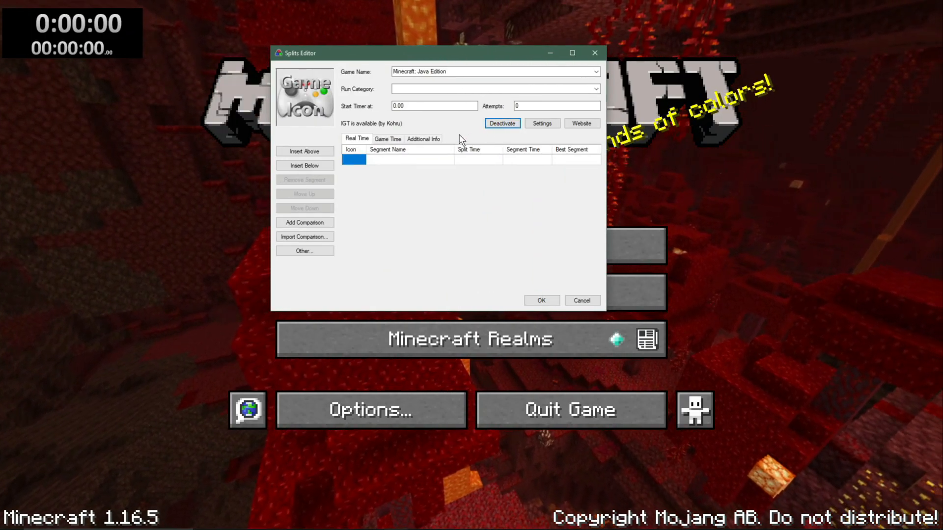
{"action": "left_click", "coordinate": [540, 301]}
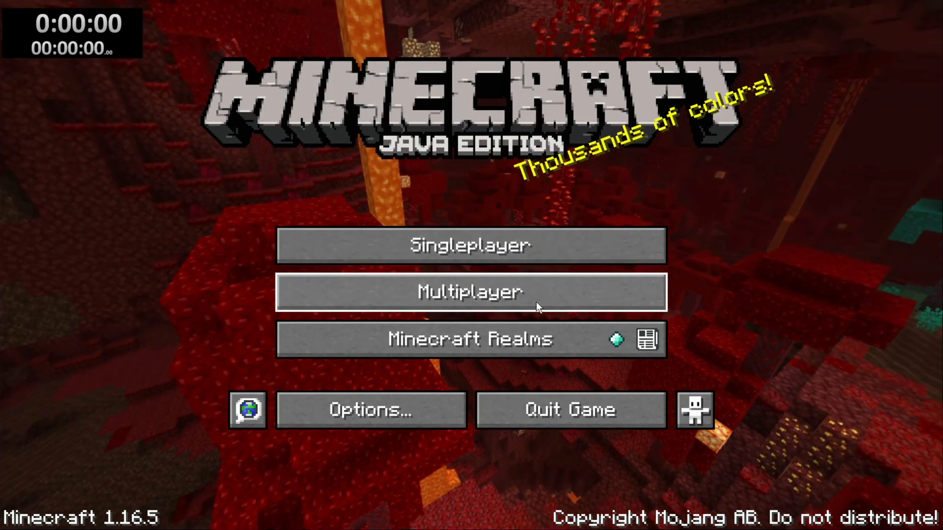
Step: Save the splits as Minecraft Java Edition.lss in the LiveSplit_1.8.15 folder under Downloads
{"action": "right_click", "coordinate": [100, 44]}
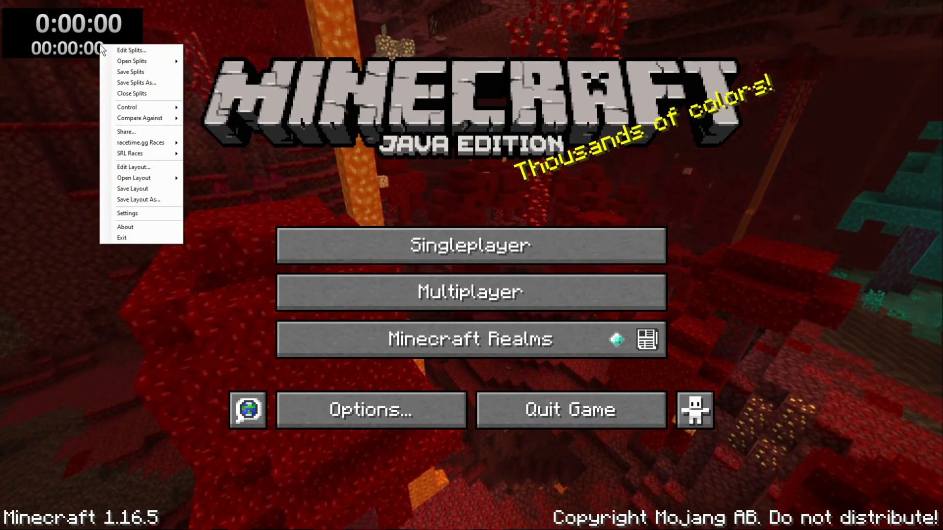
{"action": "left_click", "coordinate": [145, 73]}
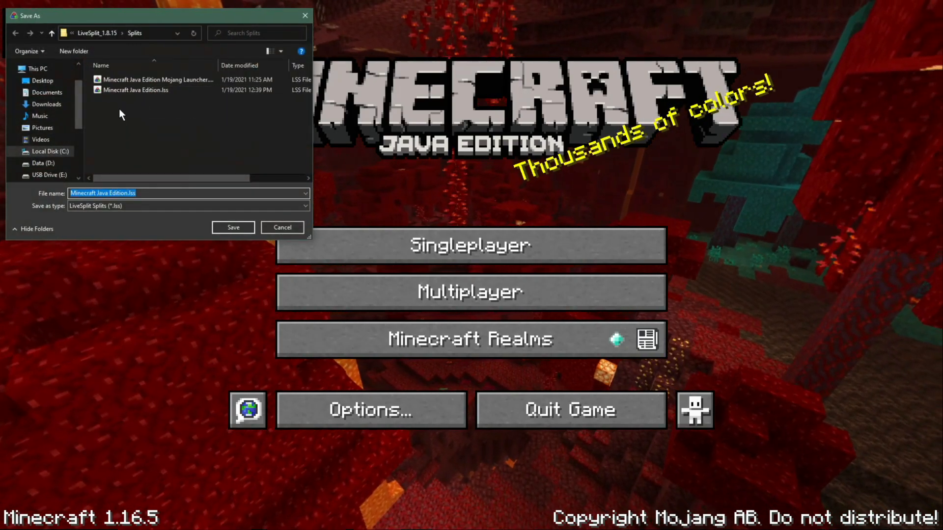
{"action": "left_click", "coordinate": [52, 38]}
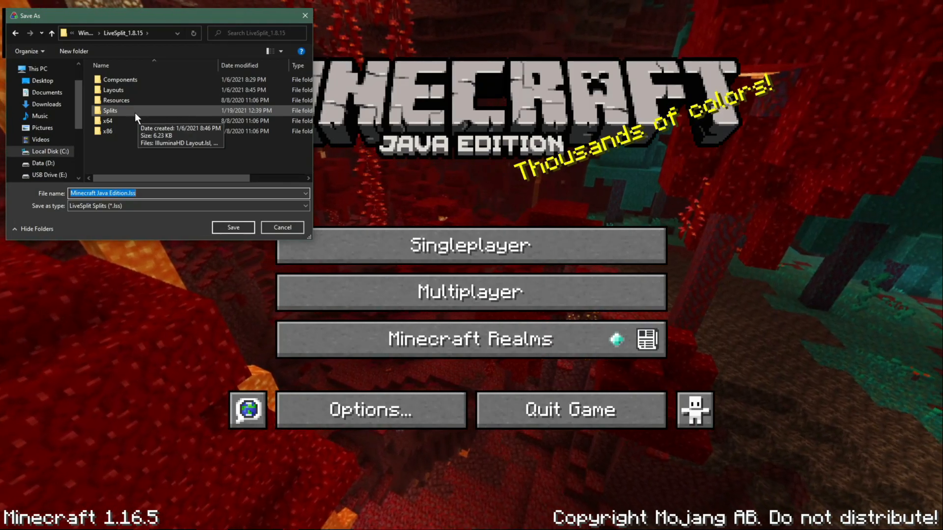
{"action": "left_click", "coordinate": [51, 33]}
{"action": "left_click", "coordinate": [51, 33]}
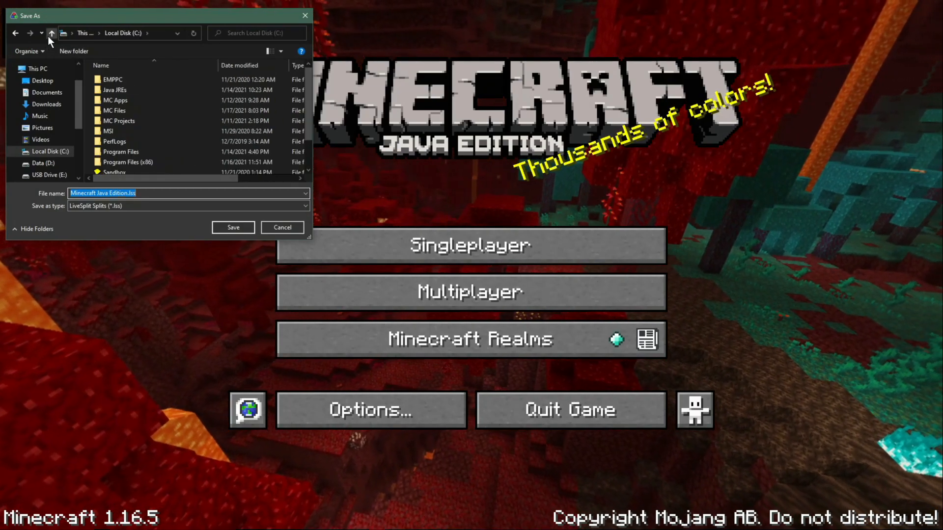
{"action": "left_click", "coordinate": [44, 105]}
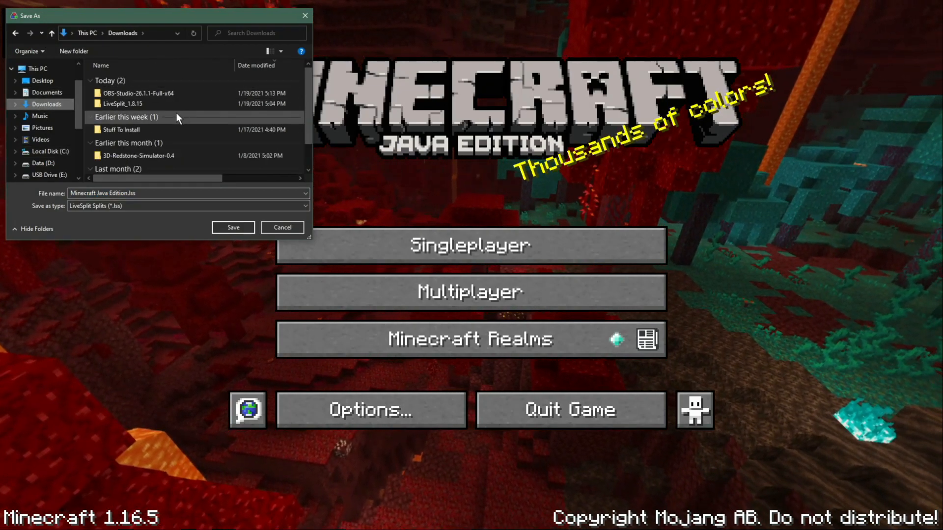
{"action": "double_click", "coordinate": [168, 104]}
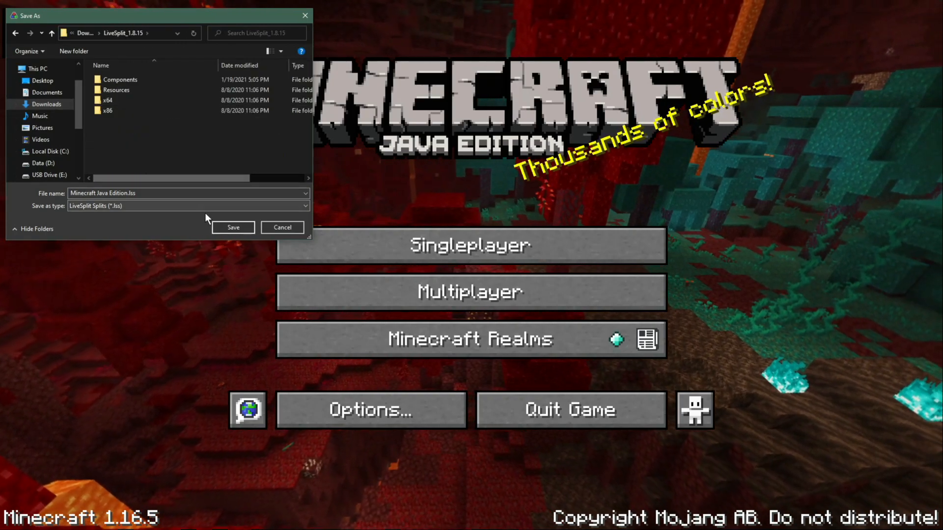
{"action": "left_click", "coordinate": [222, 229]}
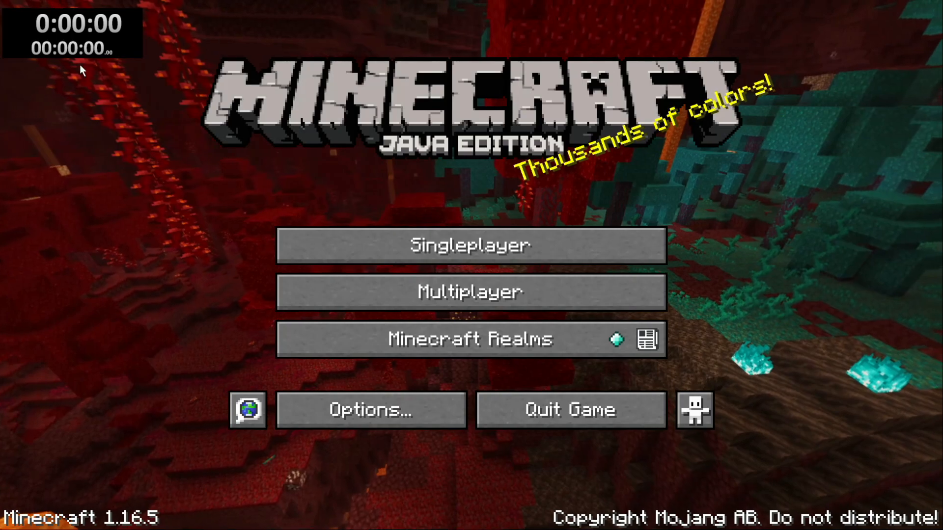
Step: Save the timer layout as a LiveSplit layout file named Minecraft Layout in the Downloads LiveSplit_1.8.15 folder
{"action": "right_click", "coordinate": [76, 53]}
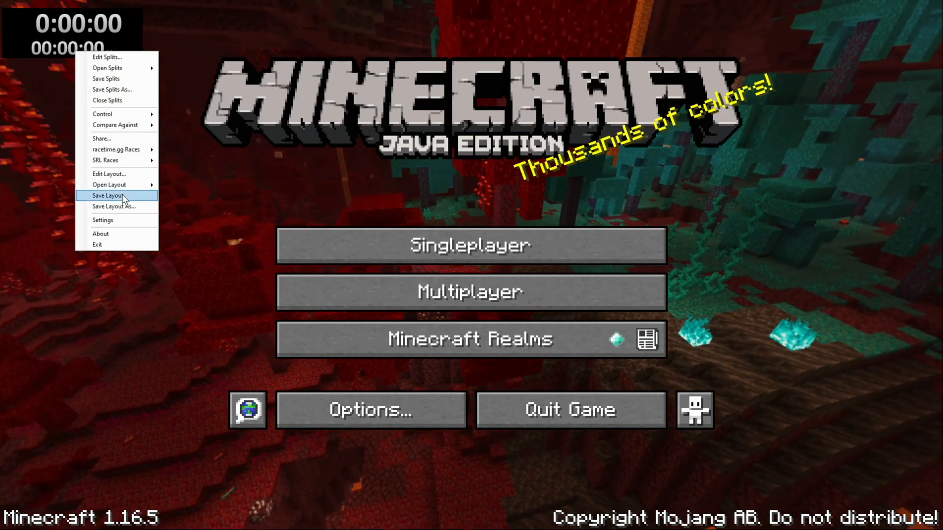
{"action": "left_click", "coordinate": [118, 206]}
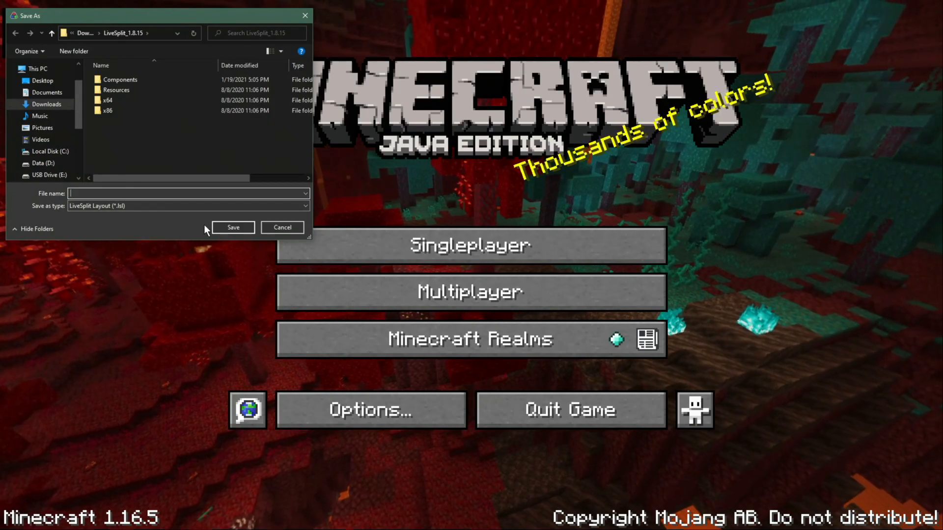
{"action": "left_click", "coordinate": [226, 225]}
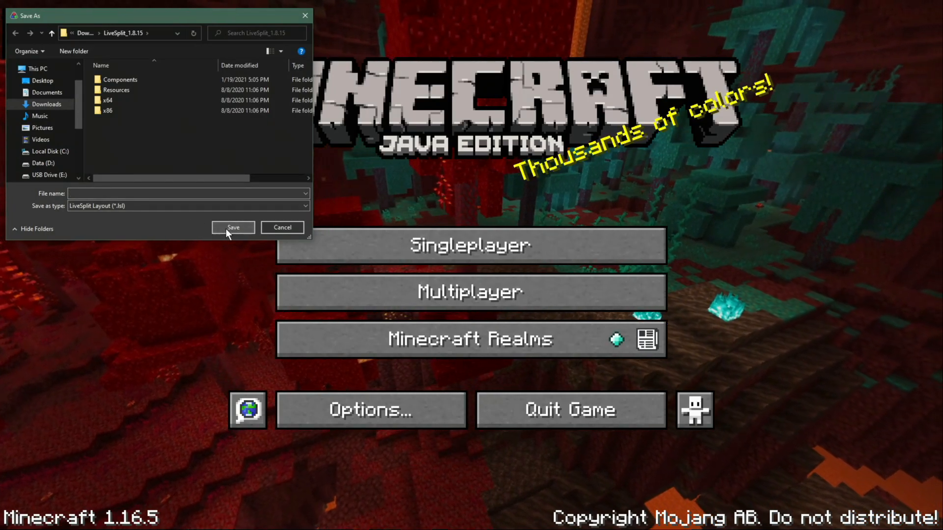
{"action": "left_click", "coordinate": [150, 192]}
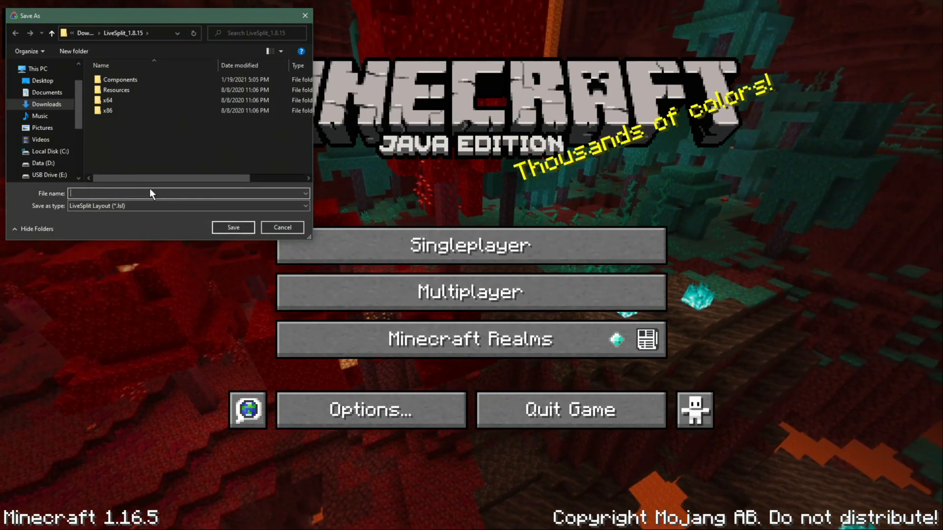
{"action": "type", "text": "Minec"}
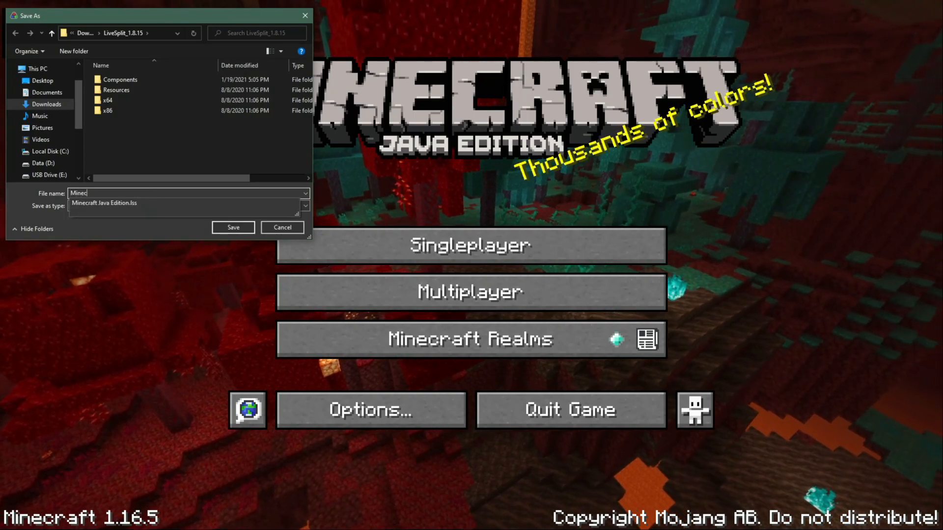
{"action": "type", "text": "raft Layou"}
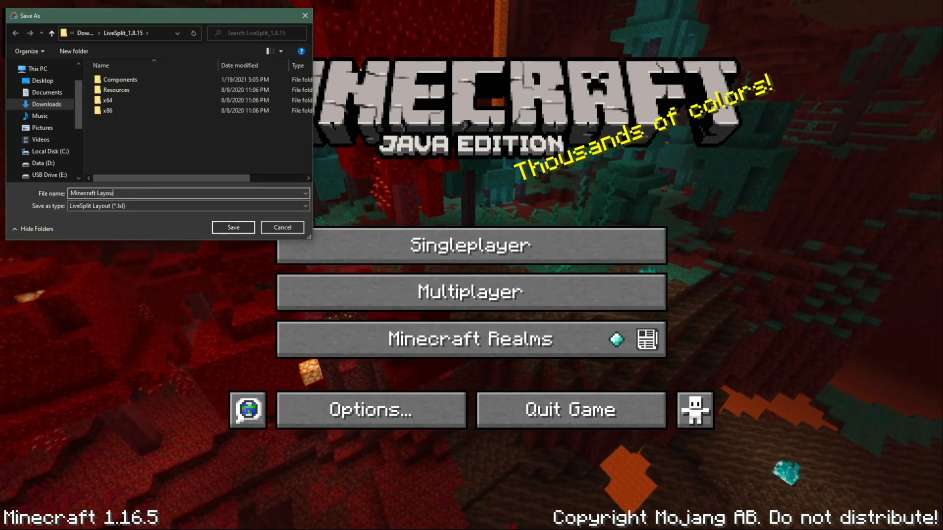
{"action": "key", "text": "Return"}
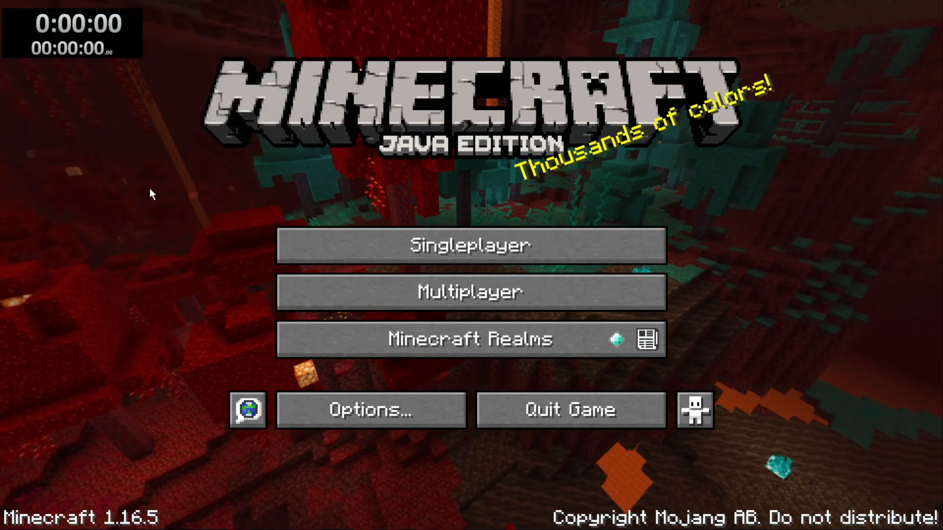
Step: Try to start the timer from the Minecraft title screen before creating a world
{"action": "right_click", "coordinate": [97, 26]}
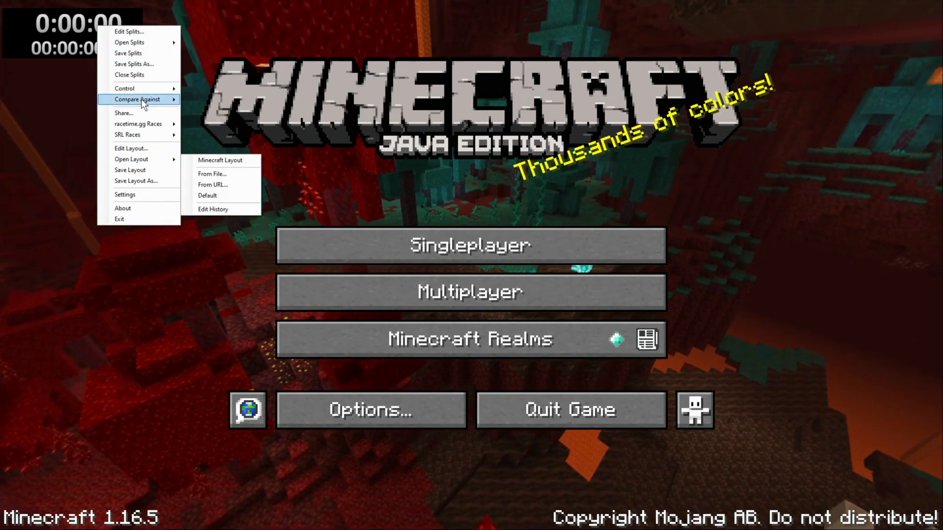
{"action": "left_click", "coordinate": [61, 33]}
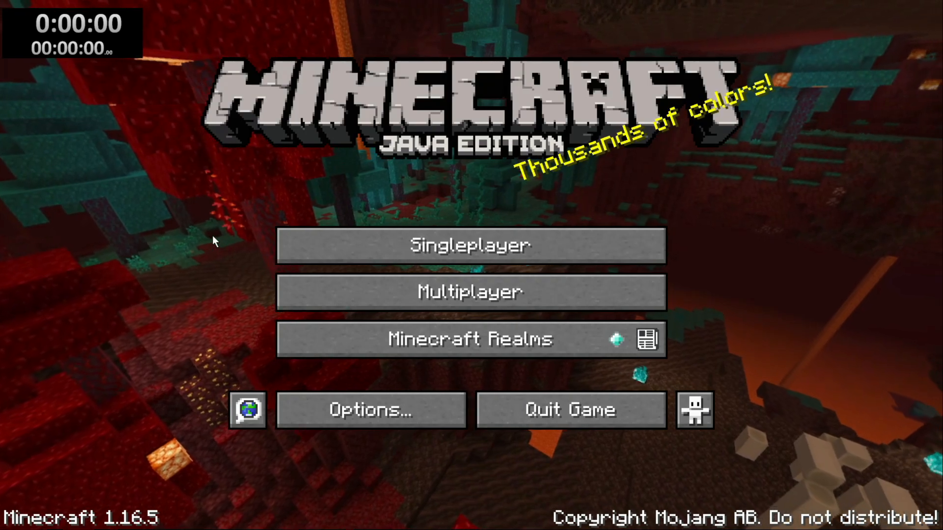
{"action": "key", "text": "KP_1"}
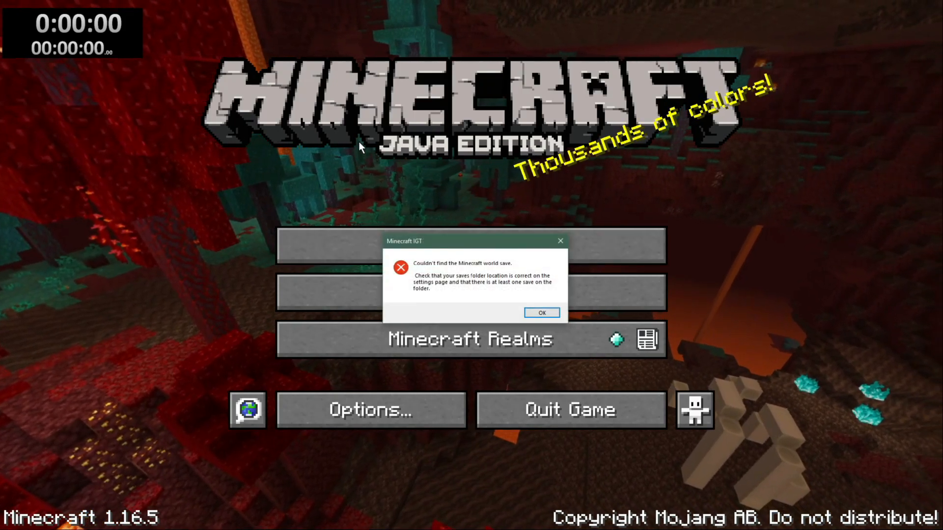
{"action": "key", "text": "Return"}
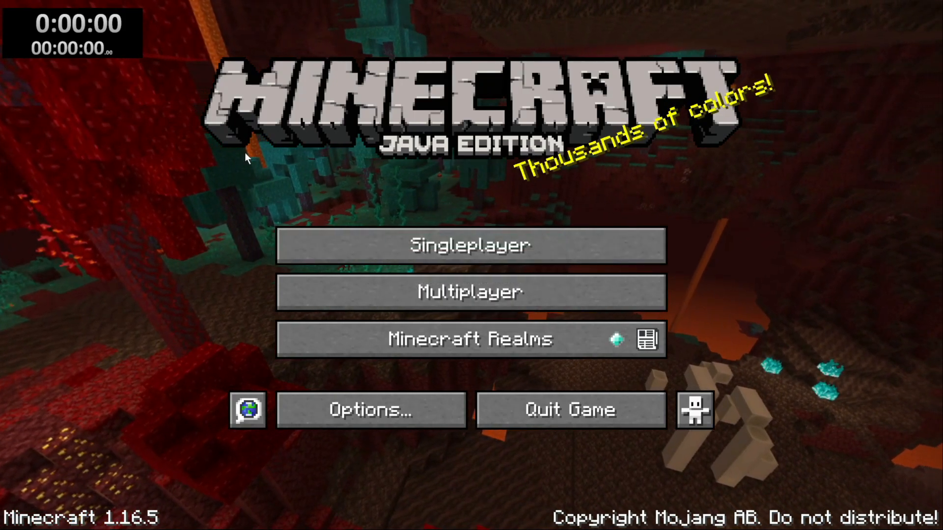
Step: Check the saves location in the IGT component settings of the splits, leaving it as it is
{"action": "right_click", "coordinate": [105, 41]}
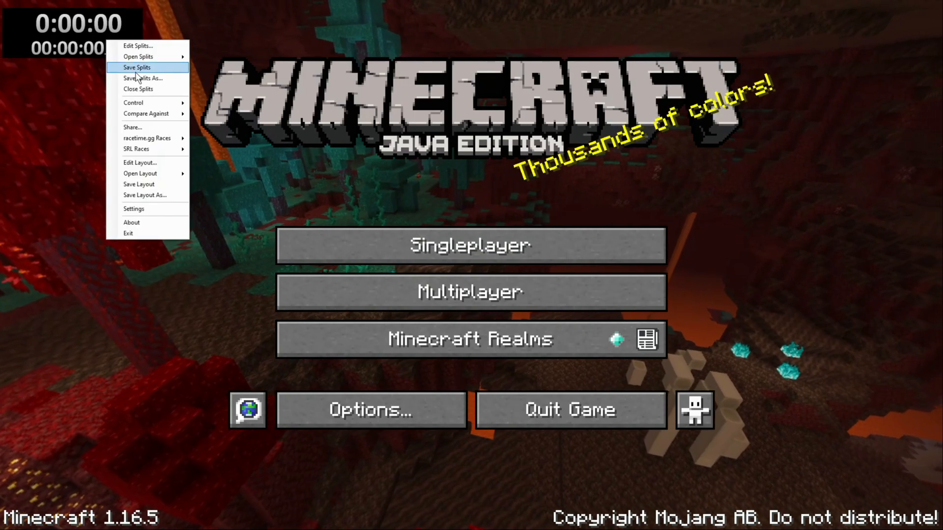
{"action": "left_click", "coordinate": [134, 46]}
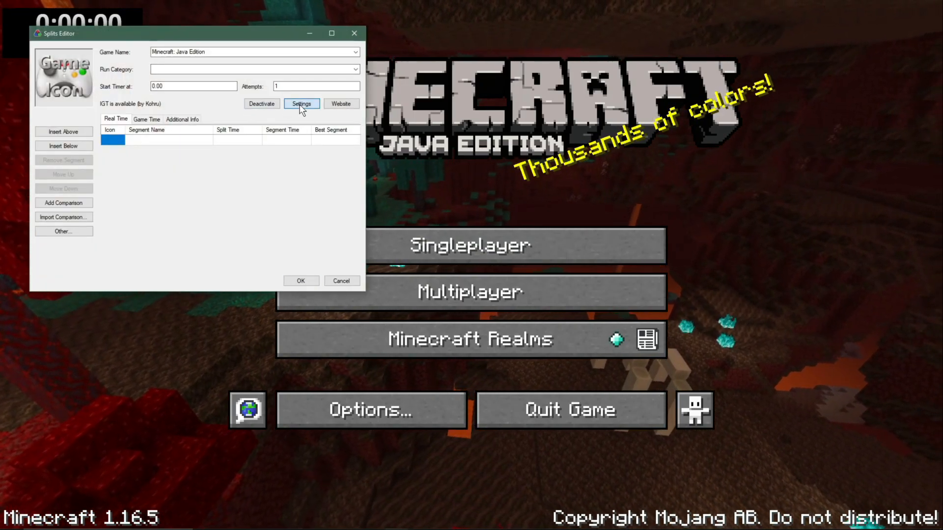
{"action": "left_click", "coordinate": [301, 104]}
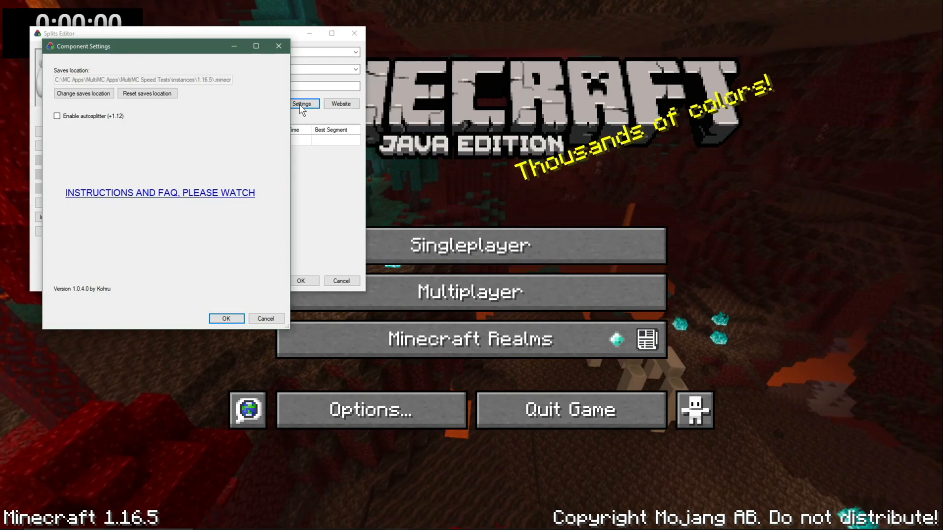
{"action": "left_click", "coordinate": [110, 97]}
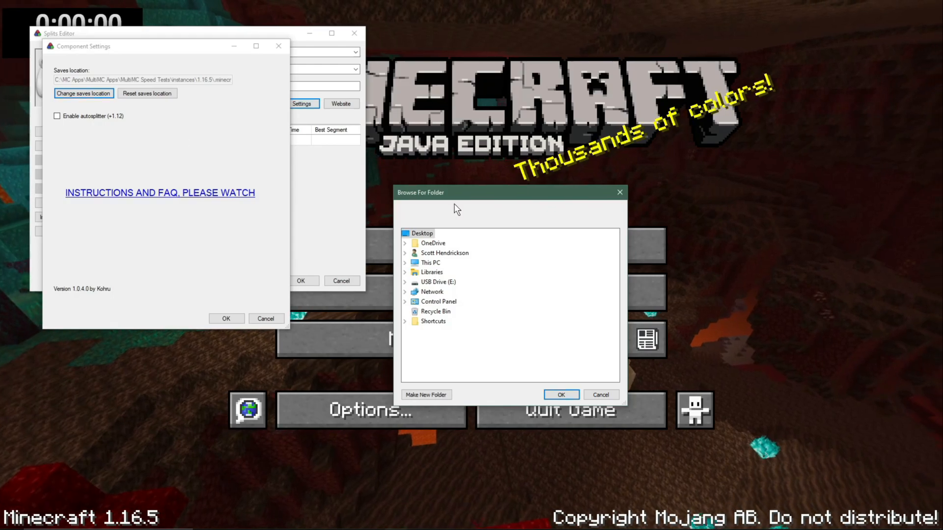
{"action": "left_click", "coordinate": [597, 396]}
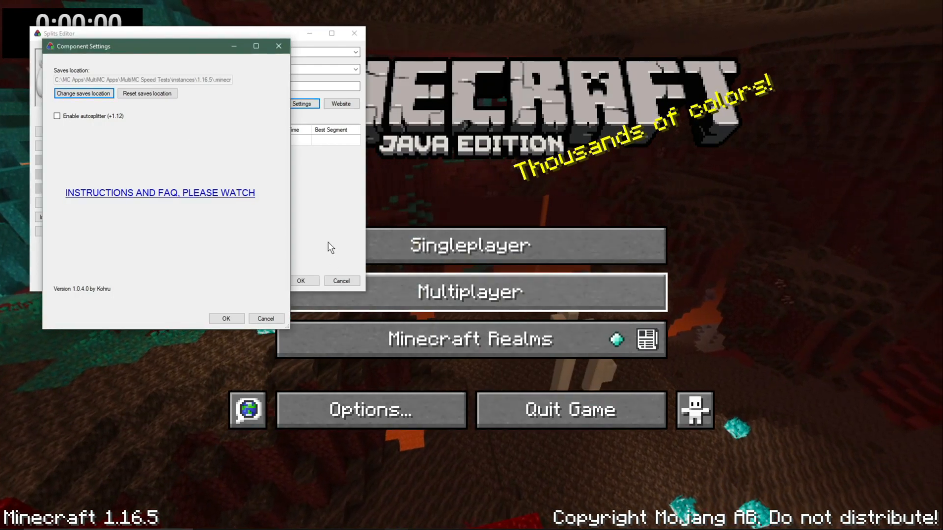
{"action": "left_click", "coordinate": [272, 319]}
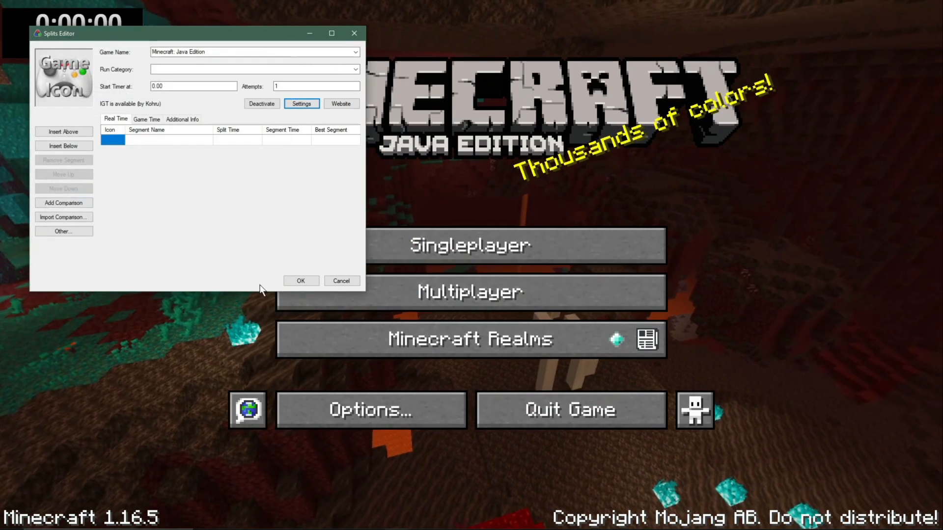
Step: Create a singleplayer Survival world with the default name New World and default options, and pause it once loaded
{"action": "left_click", "coordinate": [471, 250]}
{"action": "left_click", "coordinate": [471, 251]}
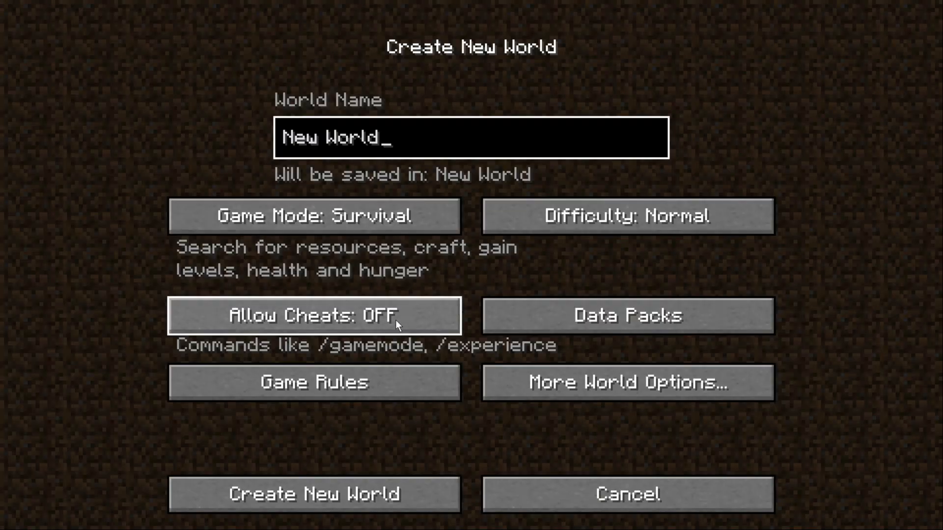
{"action": "left_click", "coordinate": [376, 492]}
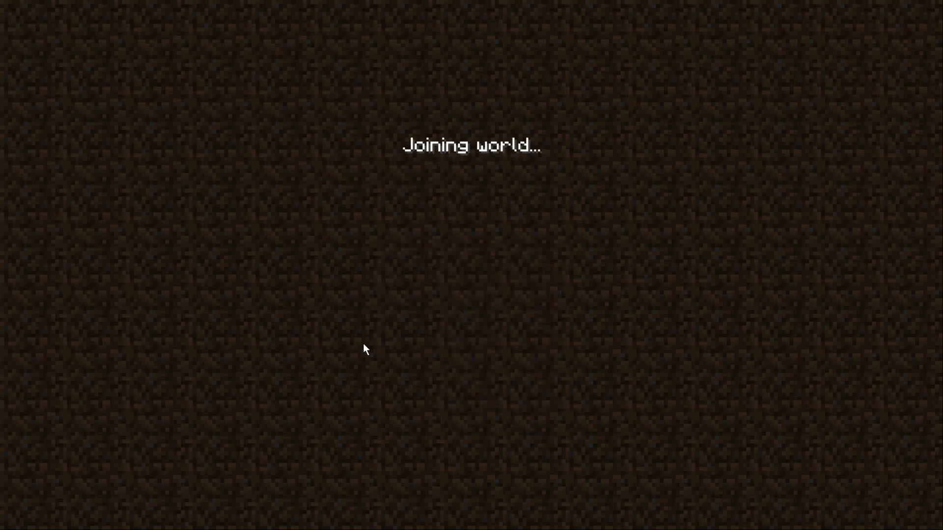
{"action": "key", "text": "Escape"}
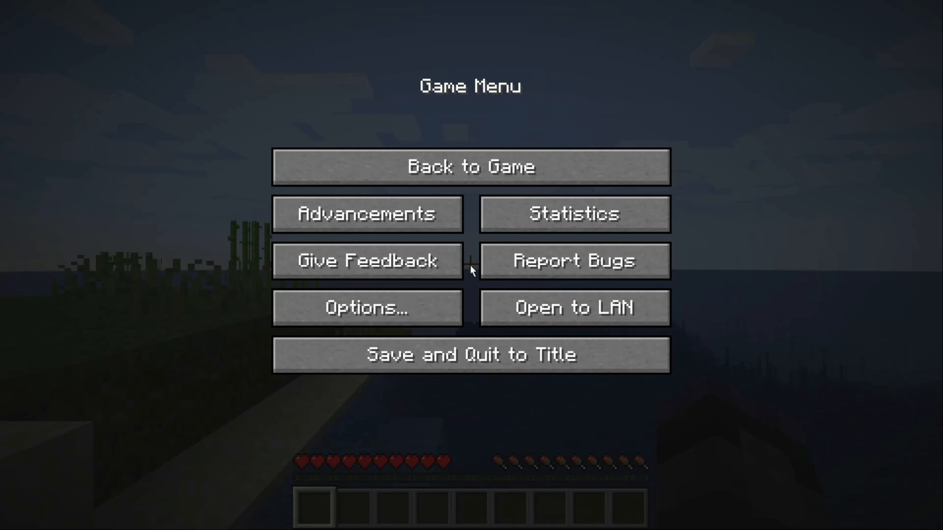
Step: Switch to LiveSplit to accept the Splits Editor, and resume the Minecraft world with the timer running
{"action": "key", "text": "alt+Tab"}
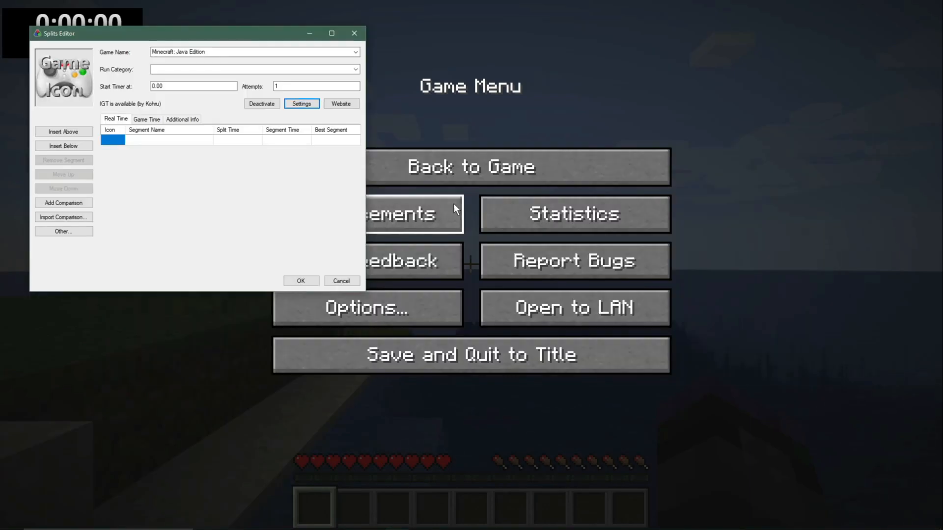
{"action": "left_click", "coordinate": [297, 282]}
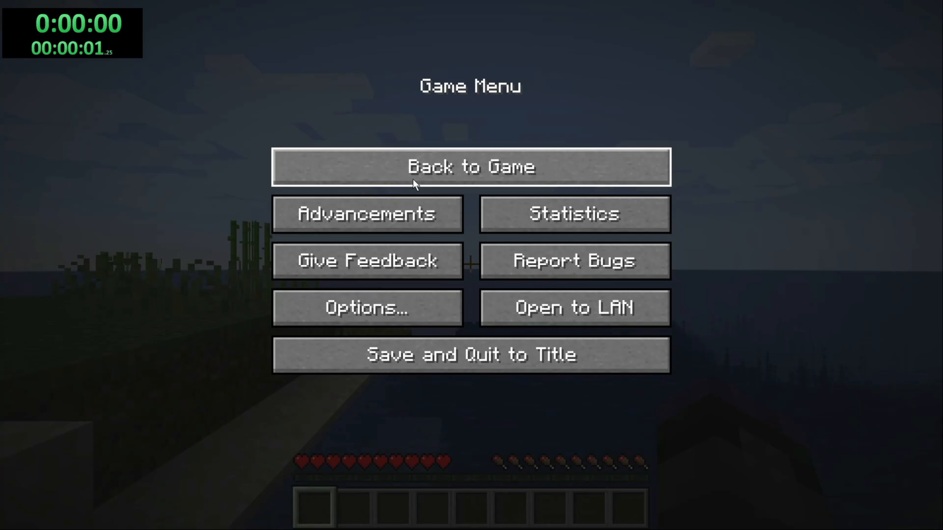
{"action": "left_click", "coordinate": [412, 179]}
Step: Walk around the island in the Minecraft world, and pause and resume the game to test the in-game timer update
{"action": "key", "text": "w"}
{"action": "key", "text": "space"}
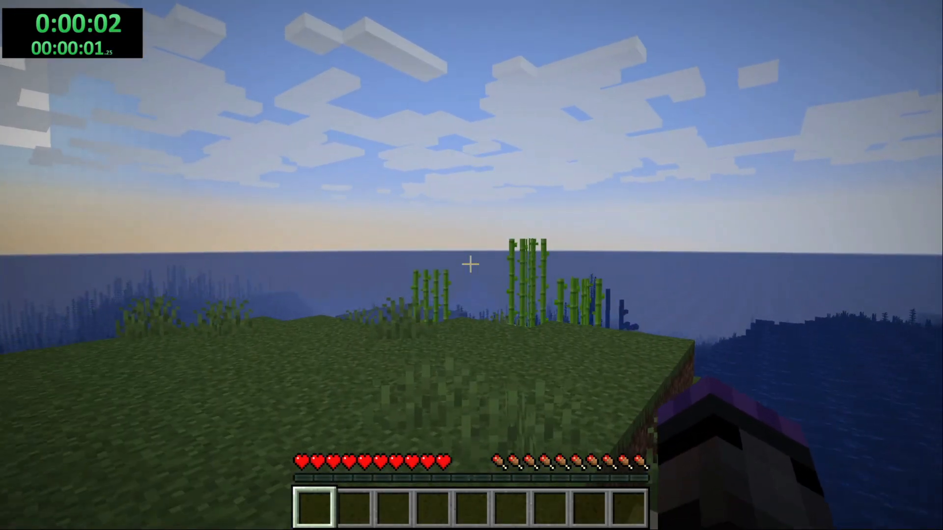
{"action": "key", "text": "w"}
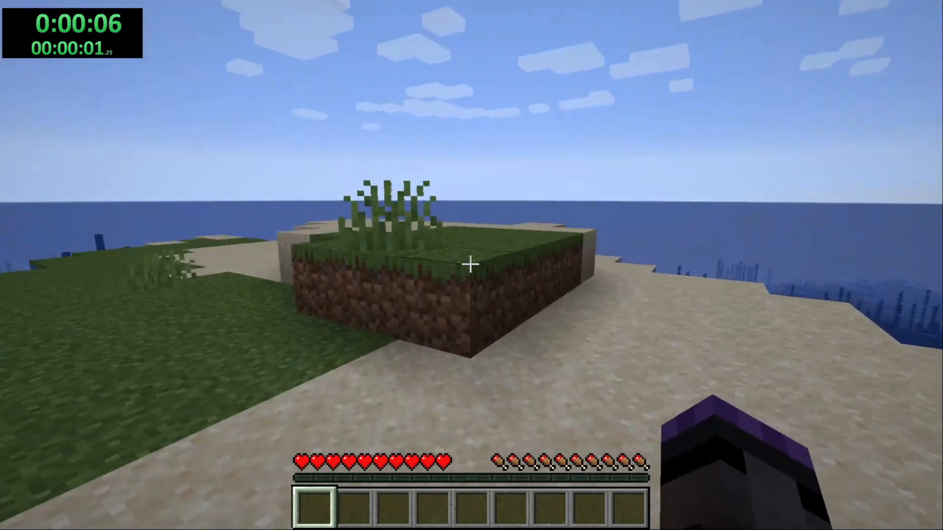
{"action": "key", "text": "w"}
{"action": "key", "text": "space"}
{"action": "key", "text": "w"}
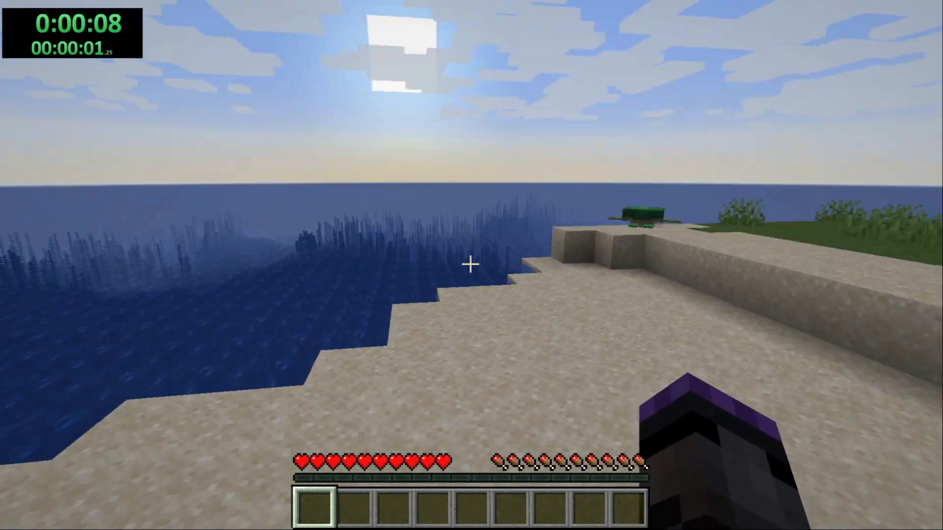
{"action": "key", "text": "w"}
{"action": "key", "text": "space"}
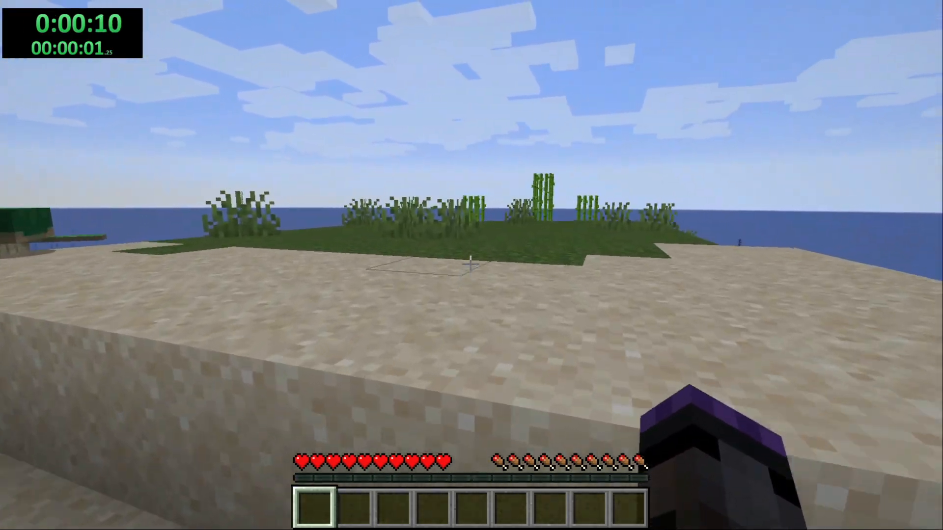
{"action": "key", "text": "w"}
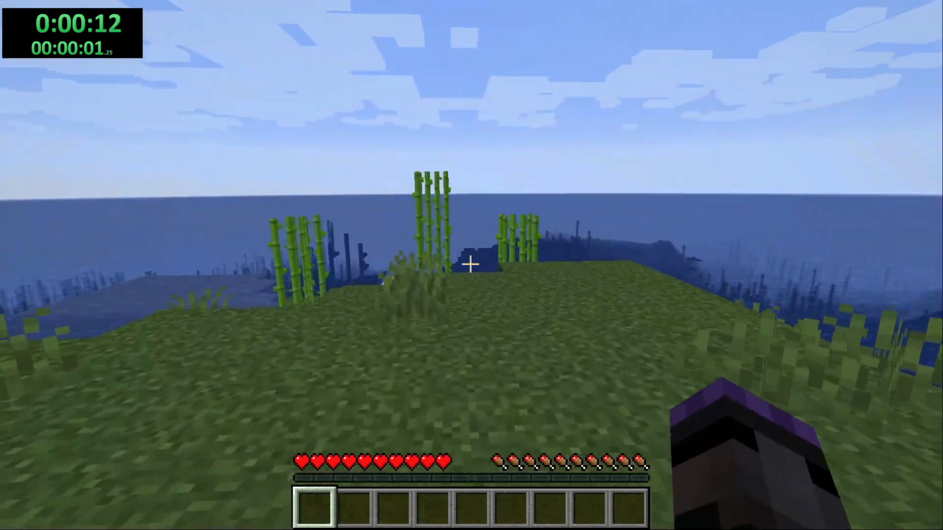
{"action": "key", "text": "w"}
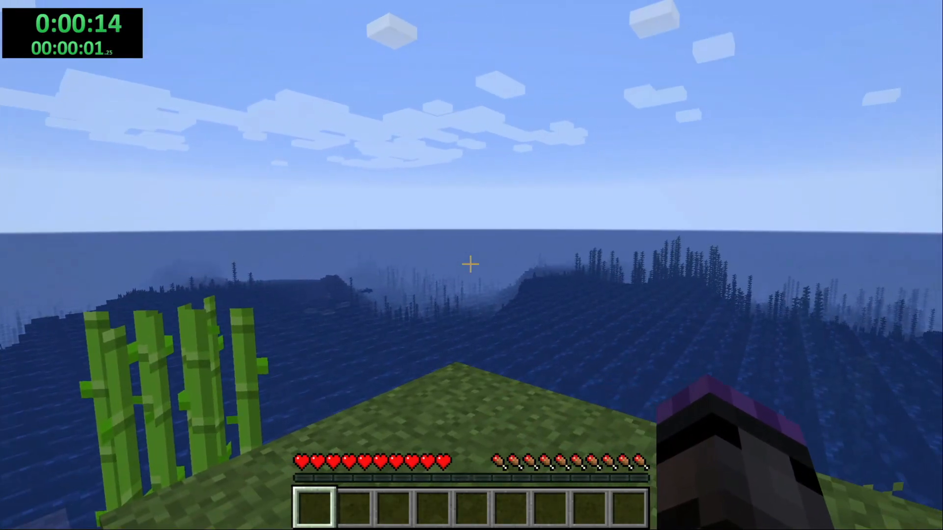
{"action": "key", "text": "w"}
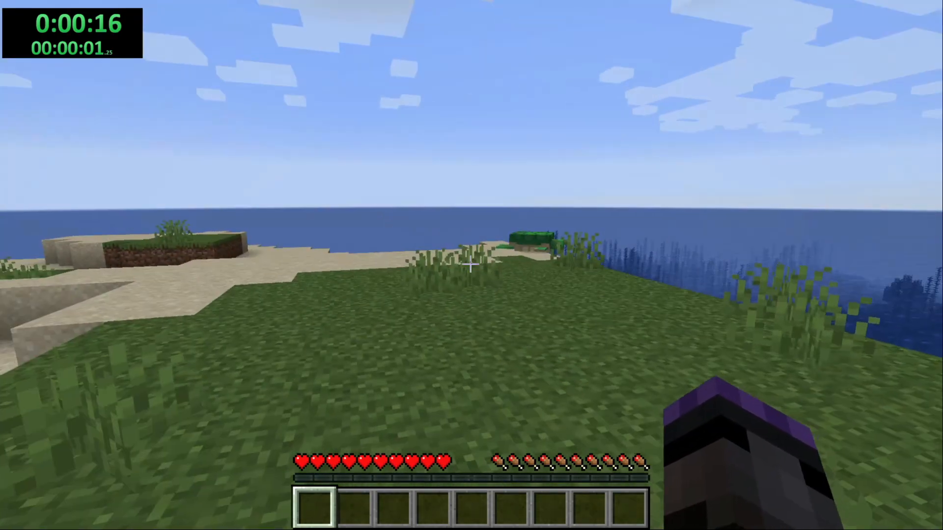
{"action": "key", "text": "w"}
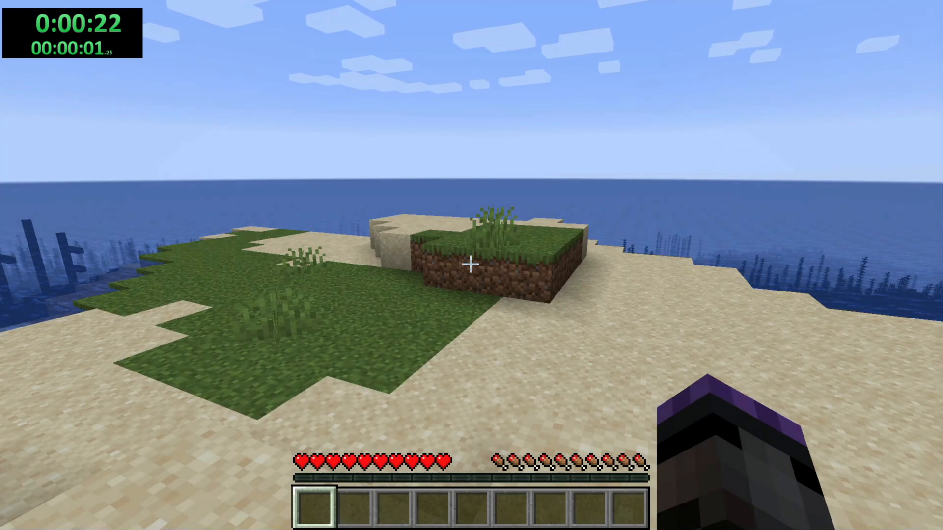
{"action": "key", "text": "w"}
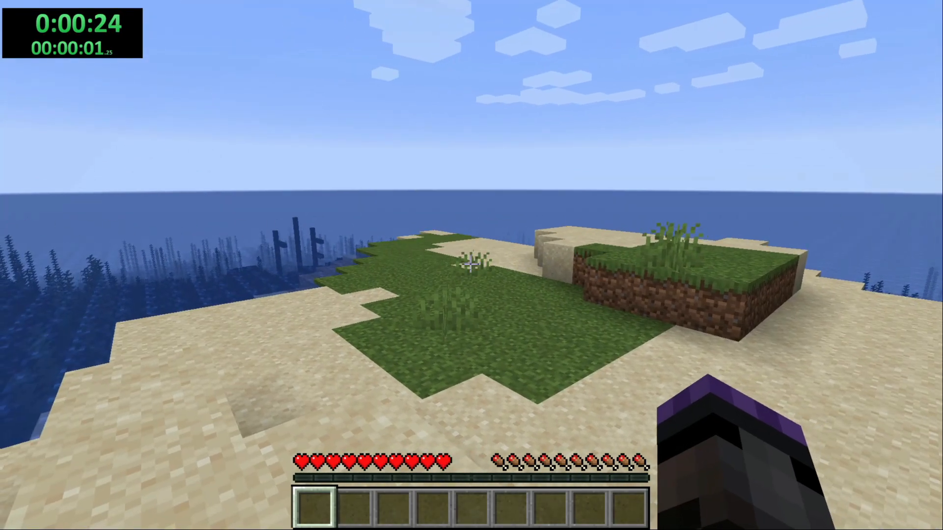
{"action": "key", "text": "w"}
{"action": "key", "text": "space"}
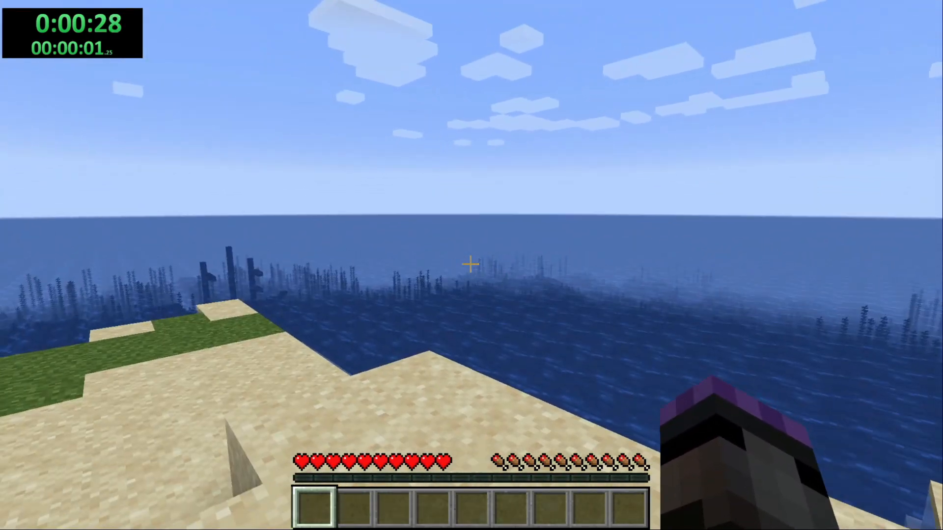
{"action": "key", "text": "Escape"}
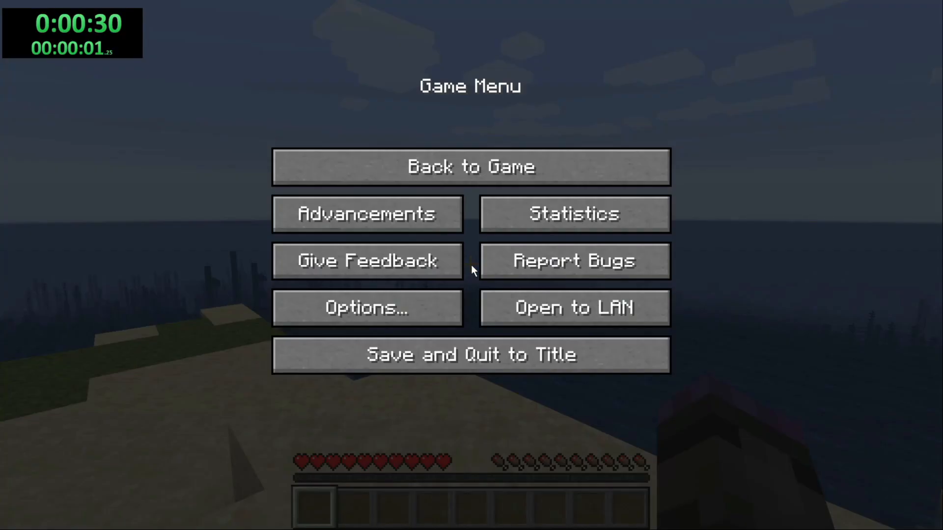
{"action": "key", "text": "Escape"}
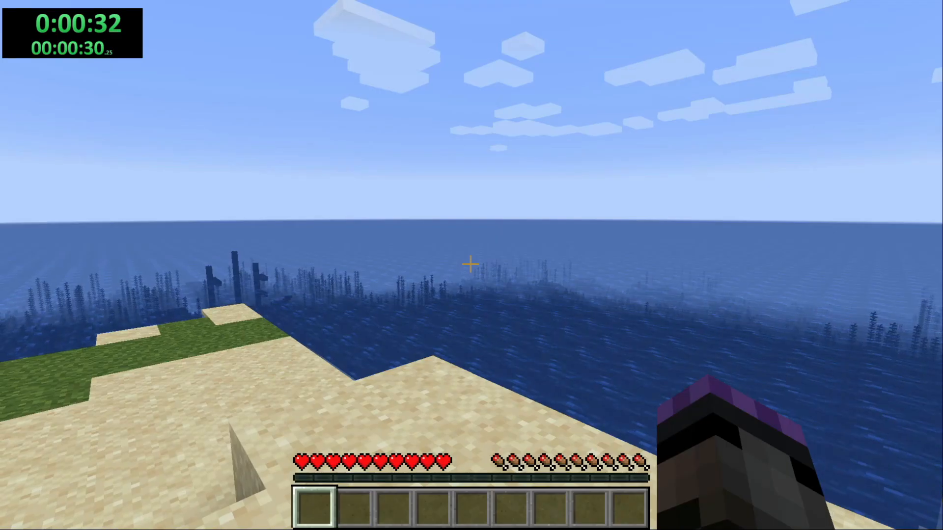
Step: Cross the island once more to the grassy and sandy shore, and leave the game paused to update the in-game timer
{"action": "key", "text": "w"}
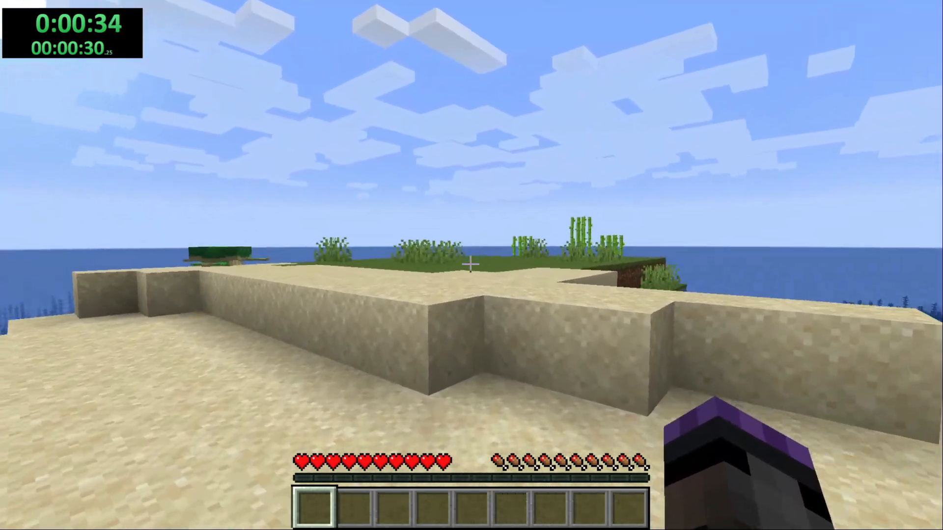
{"action": "key", "text": "space"}
{"action": "key", "text": "w"}
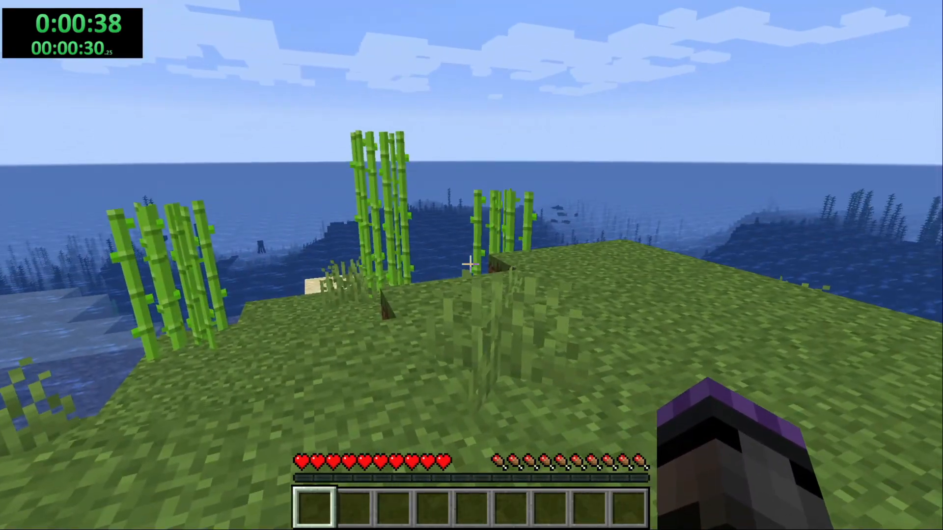
{"action": "key", "text": "w"}
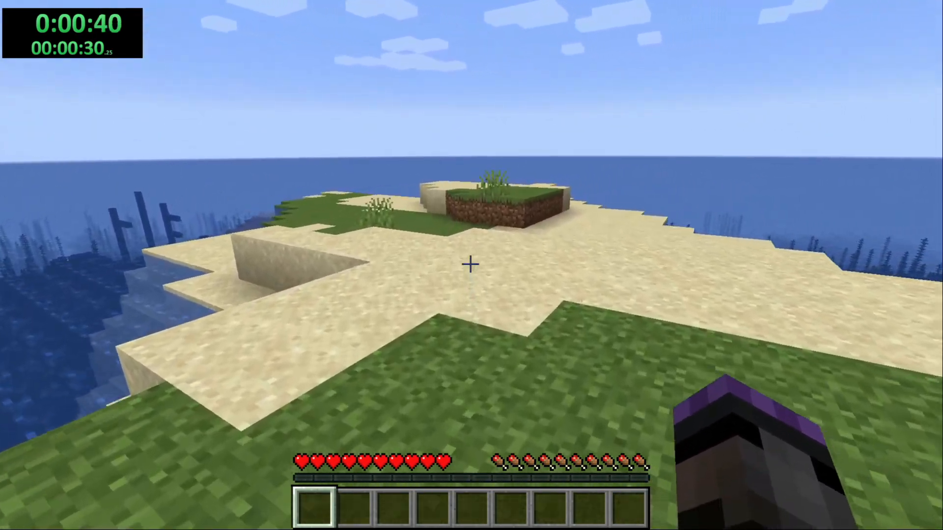
{"action": "key", "text": "w"}
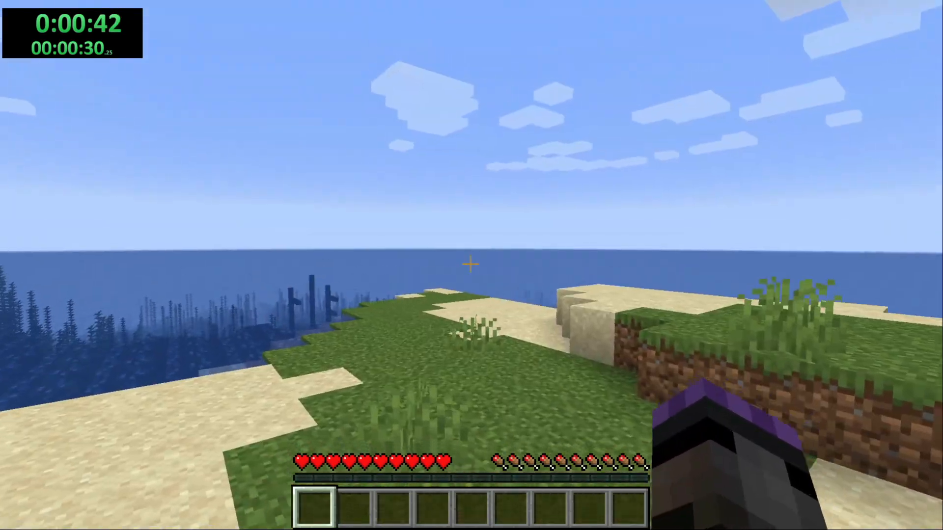
{"action": "key", "text": "w"}
{"action": "key", "text": "space"}
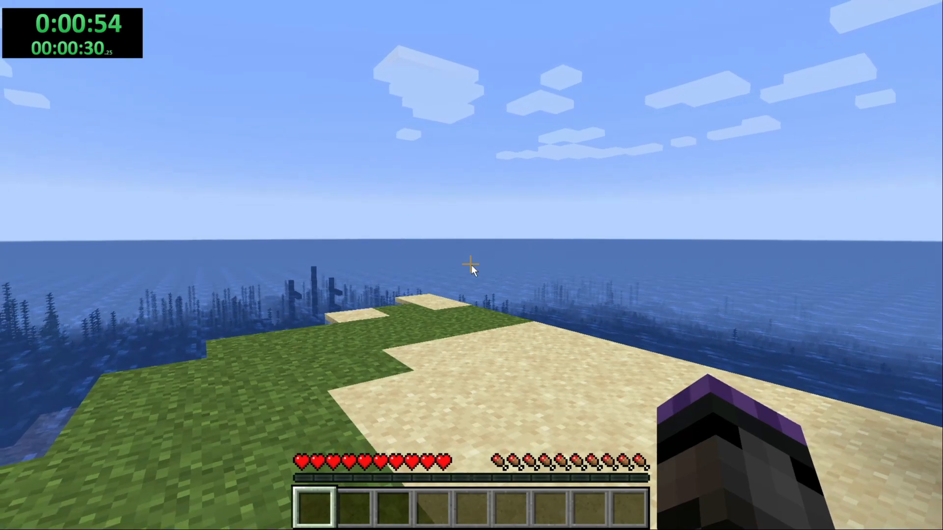
{"action": "key", "text": "Escape"}
{"action": "right_click", "coordinate": [131, 48]}
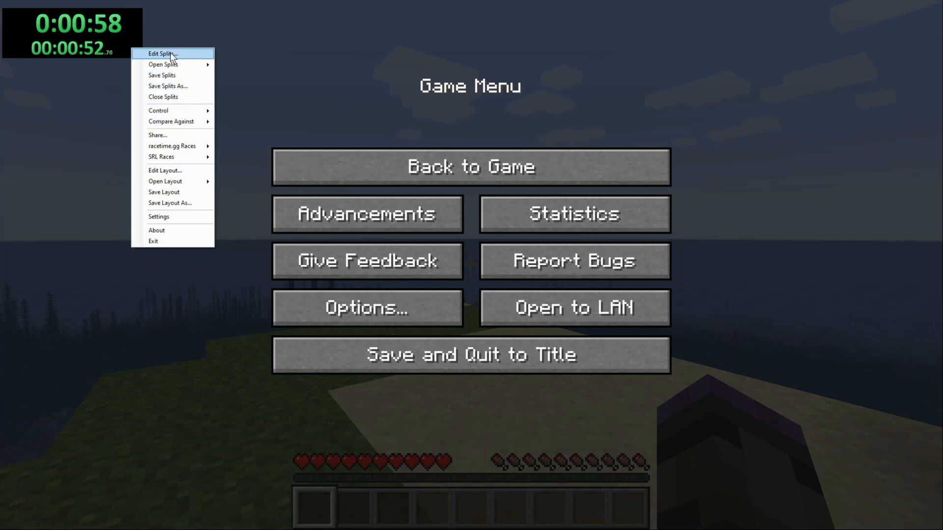
{"action": "left_click", "coordinate": [171, 54]}
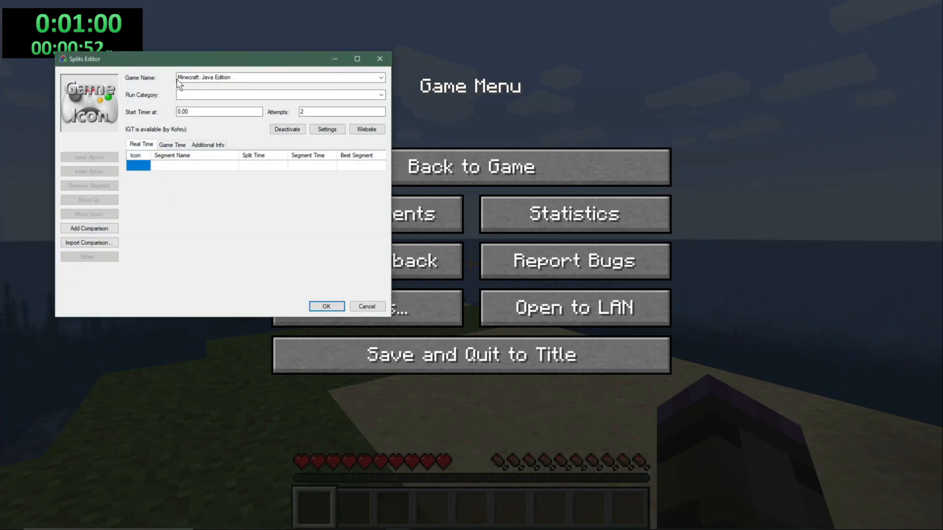
{"action": "left_click", "coordinate": [366, 307]}
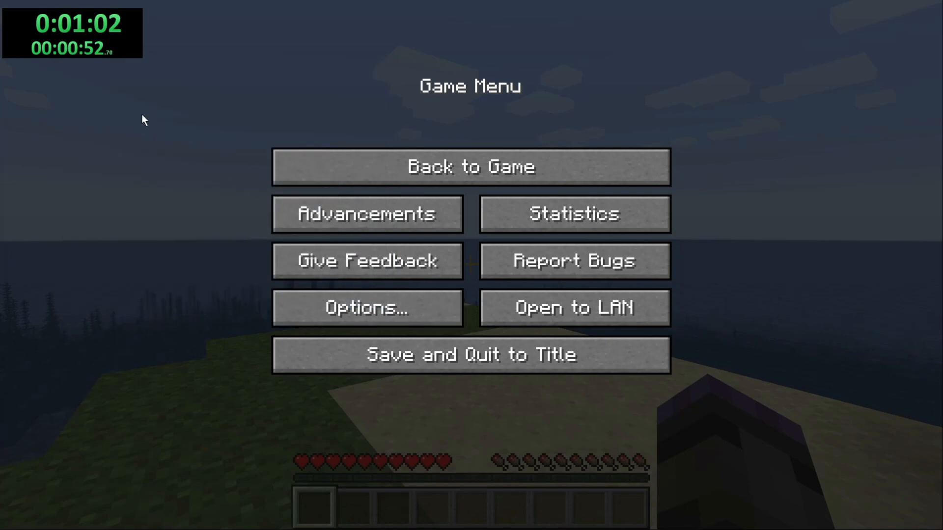
Step: Set the LiveSplit Reset hotkey to Control, Alt and Right arrow, accept the settings, and reset the timer with it
{"action": "right_click", "coordinate": [114, 51]}
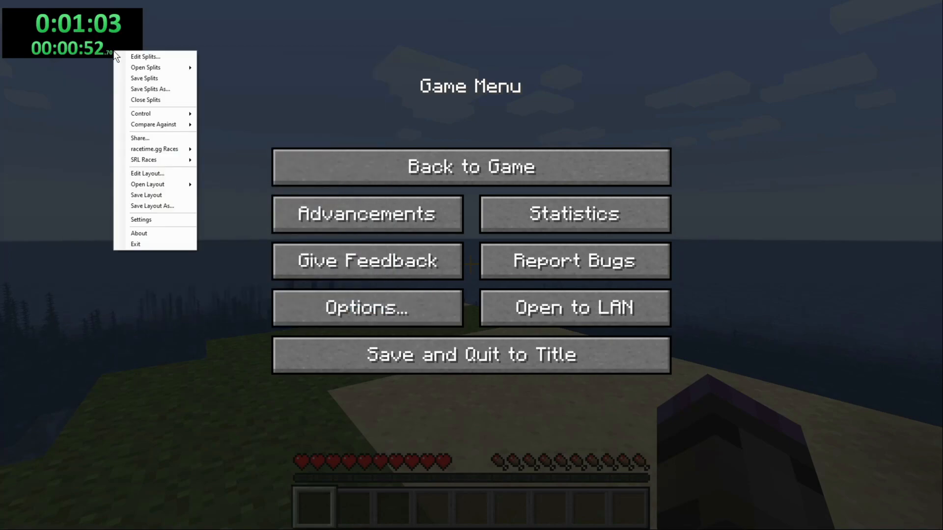
{"action": "left_click", "coordinate": [133, 221]}
{"action": "left_click", "coordinate": [209, 114]}
{"action": "key", "text": "ctrl+alt+Right"}
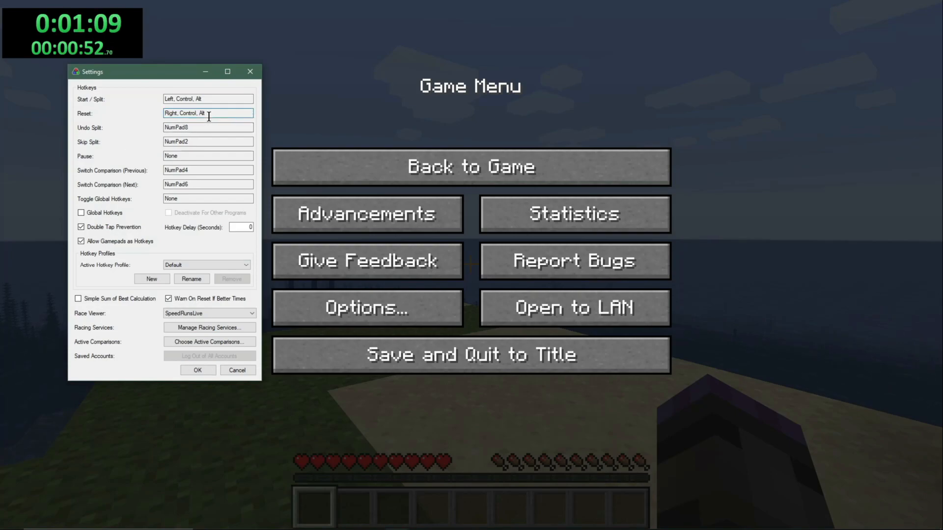
{"action": "left_click", "coordinate": [198, 372]}
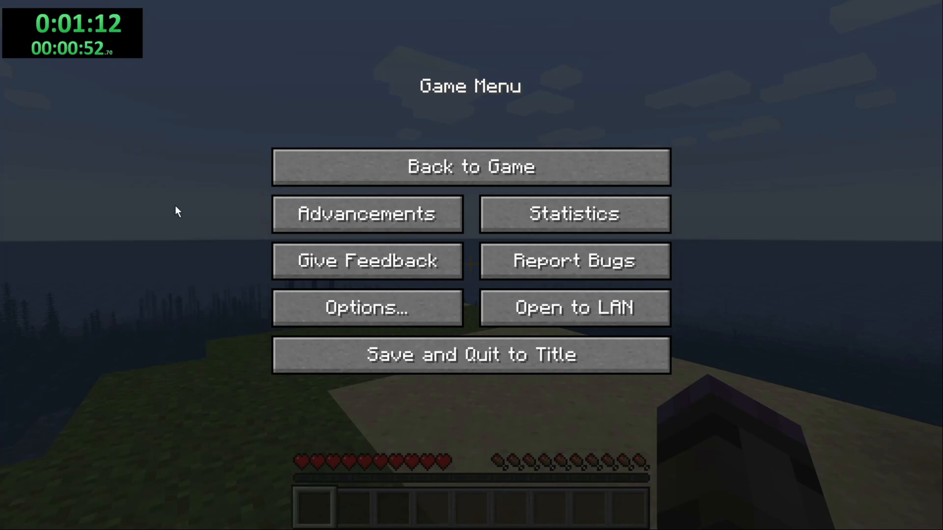
{"action": "key", "text": "ctrl+alt+Right"}
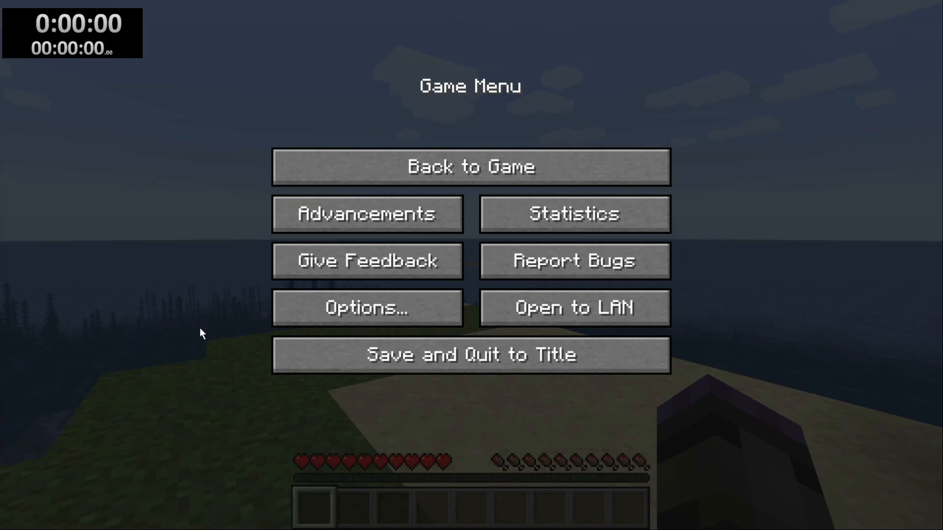
Step: Switch to OBS to view the captured scene, and exit the program
{"action": "key", "text": "alt+Tab"}
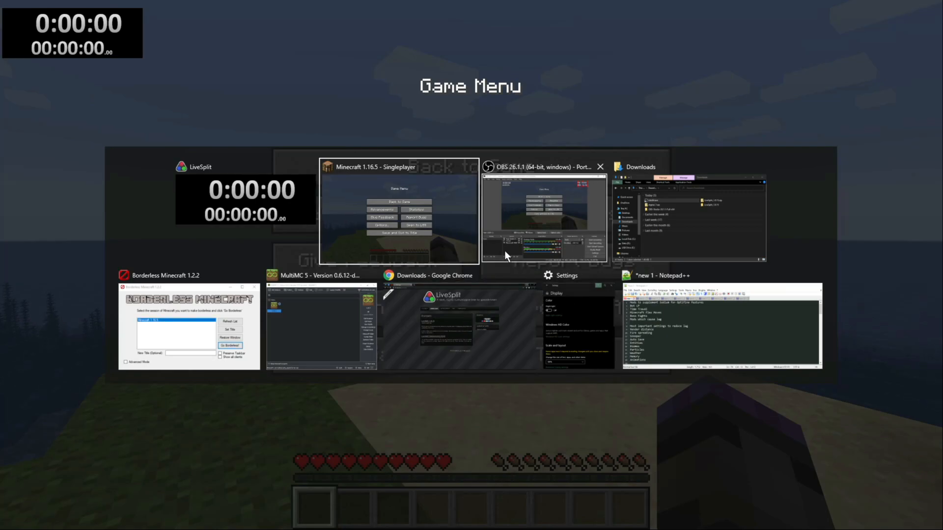
{"action": "left_click", "coordinate": [494, 233]}
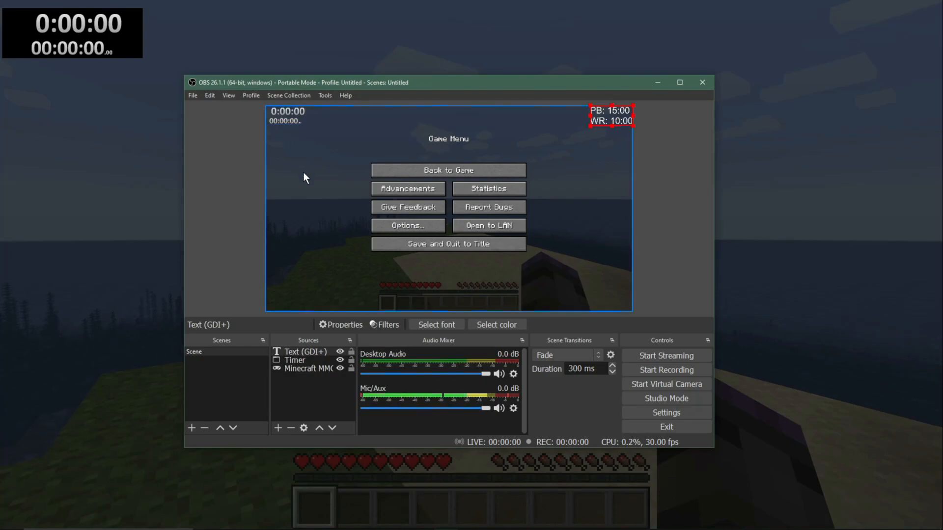
{"action": "left_click", "coordinate": [644, 429]}
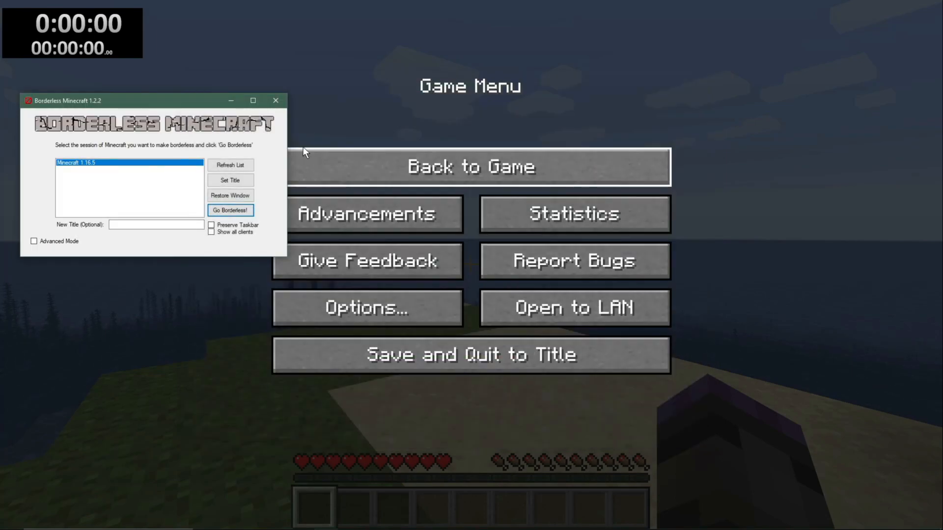
Step: Minimize Borderless Minecraft, save and quit the world to the title screen, and quit Minecraft
{"action": "left_click", "coordinate": [230, 101]}
{"action": "left_click", "coordinate": [399, 358]}
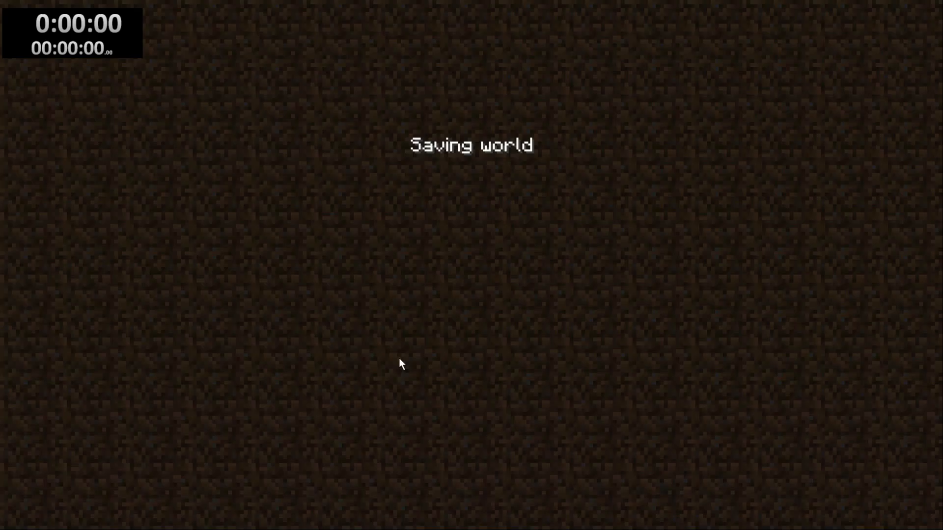
{"action": "left_click", "coordinate": [526, 411]}
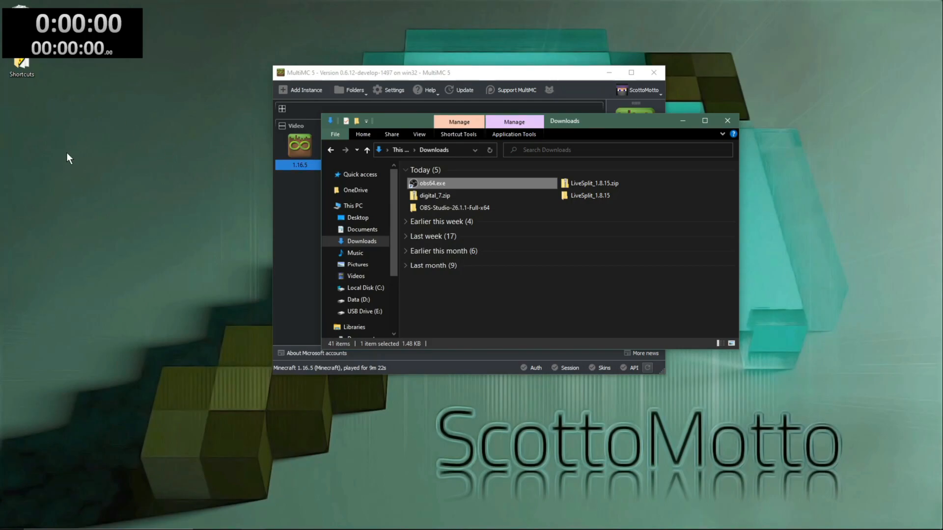
Step: Exit LiveSplit, saving the updated splits
{"action": "right_click", "coordinate": [85, 38]}
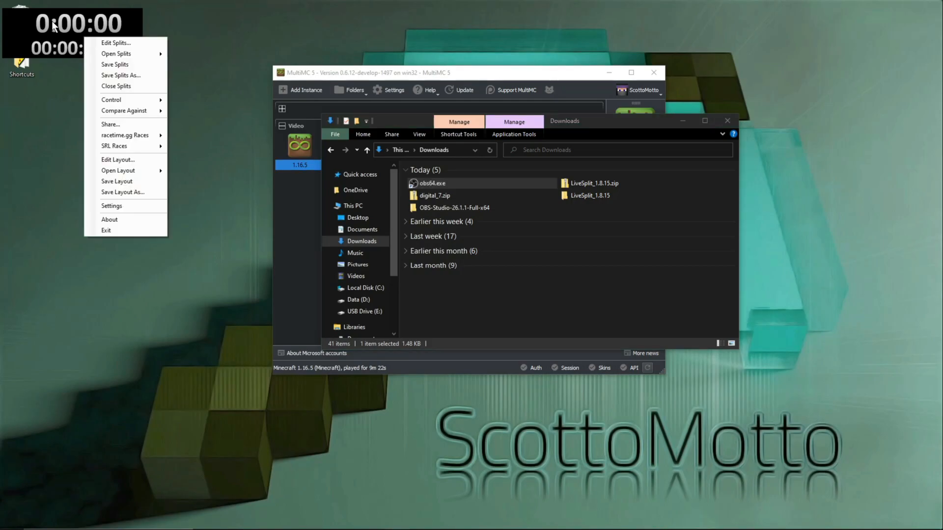
{"action": "left_click", "coordinate": [128, 230]}
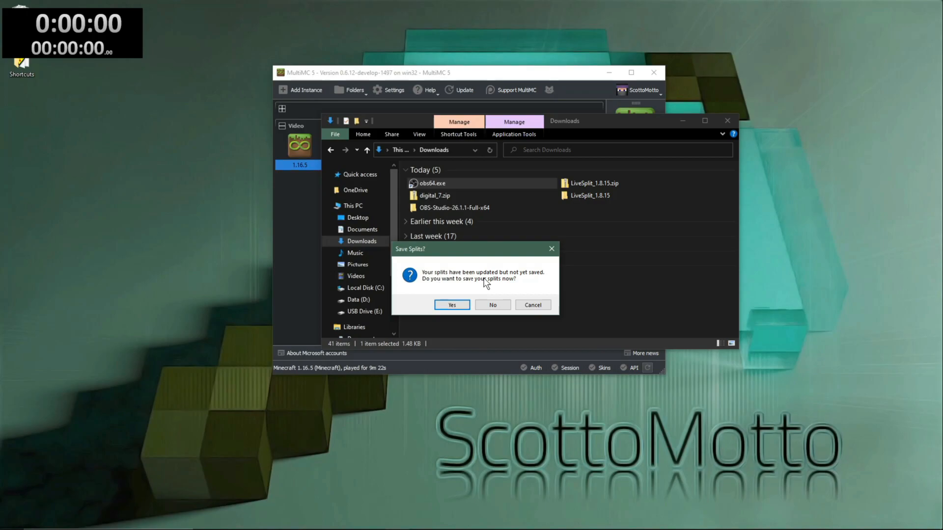
{"action": "left_click", "coordinate": [452, 304]}
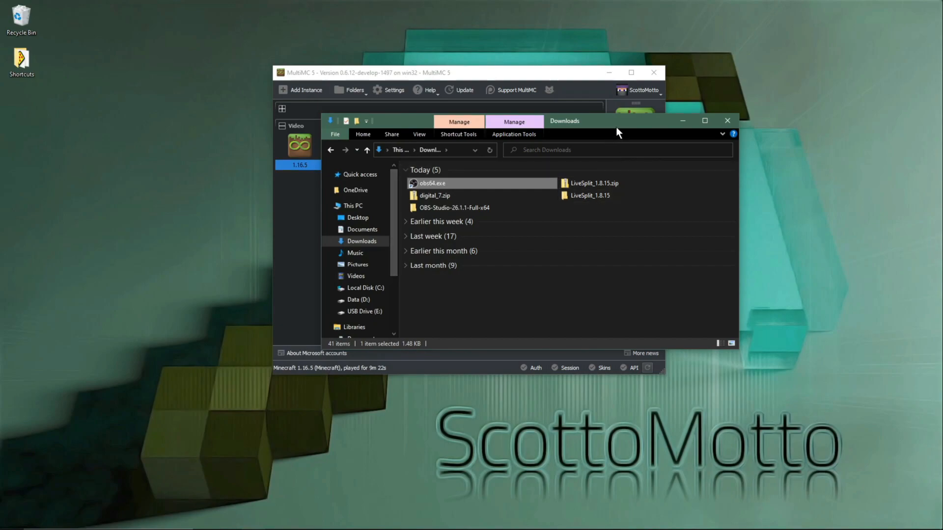
Step: Extract digital_7.zip in the Downloads folder to a digital_7 folder with 7-Zip
{"action": "left_click", "coordinate": [454, 193]}
{"action": "right_click", "coordinate": [454, 193]}
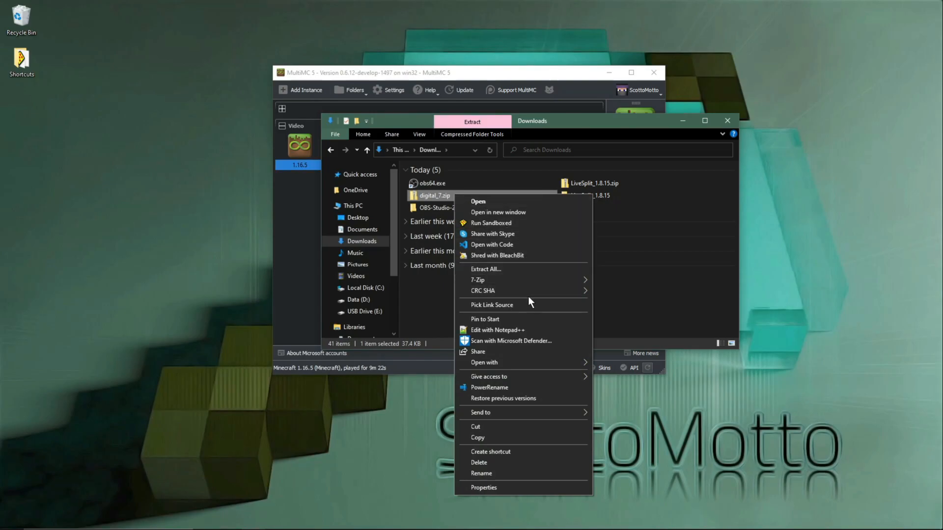
{"action": "mouse_move", "coordinate": [528, 283]}
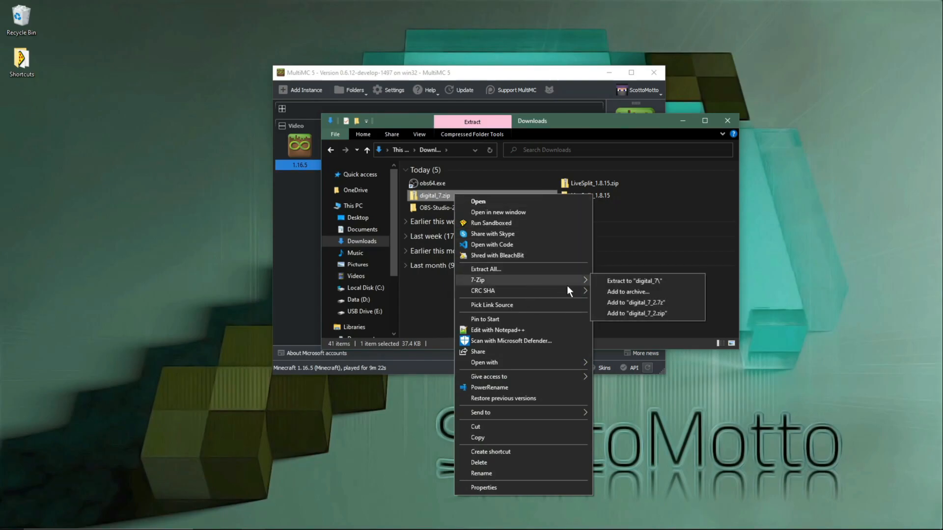
{"action": "left_click", "coordinate": [616, 283]}
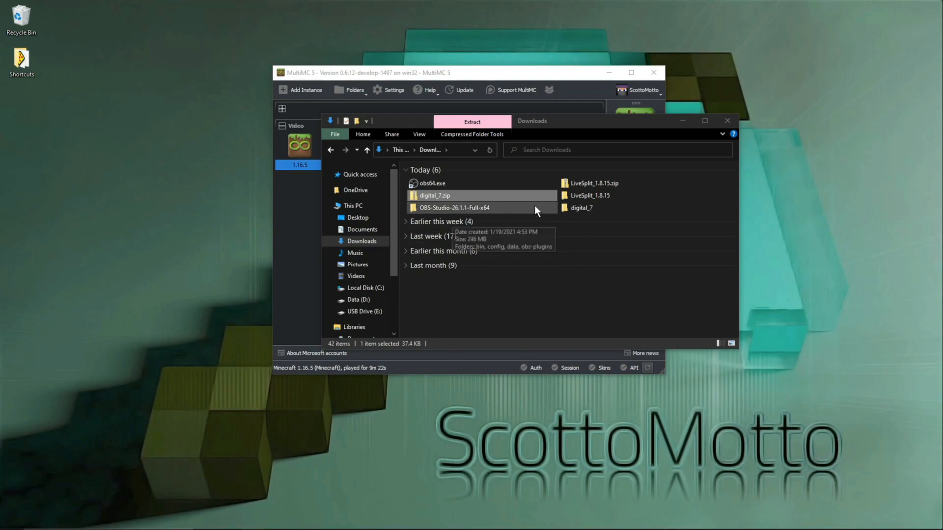
Step: Open the extracted digital_7 folder and preview digital-7.ttf in Windows Font Viewer, closing the preview when done
{"action": "double_click", "coordinate": [576, 207]}
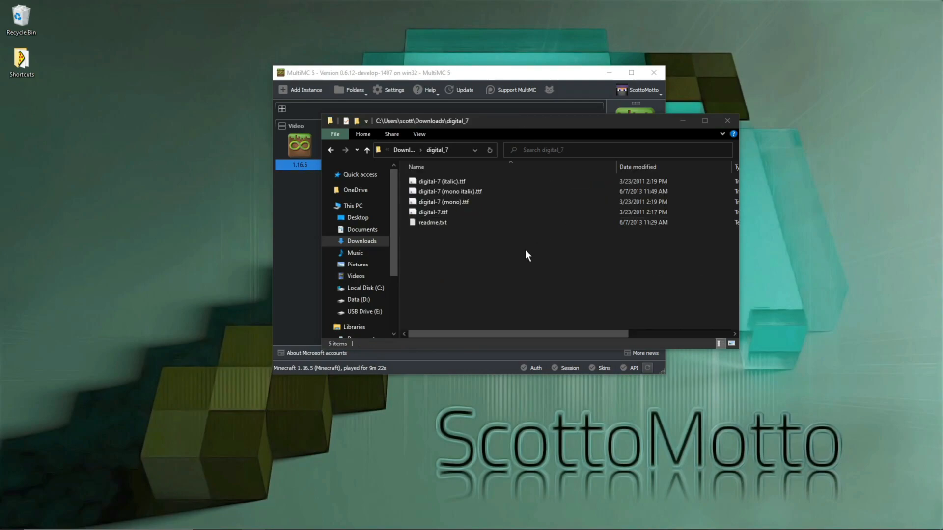
{"action": "left_click", "coordinate": [459, 204]}
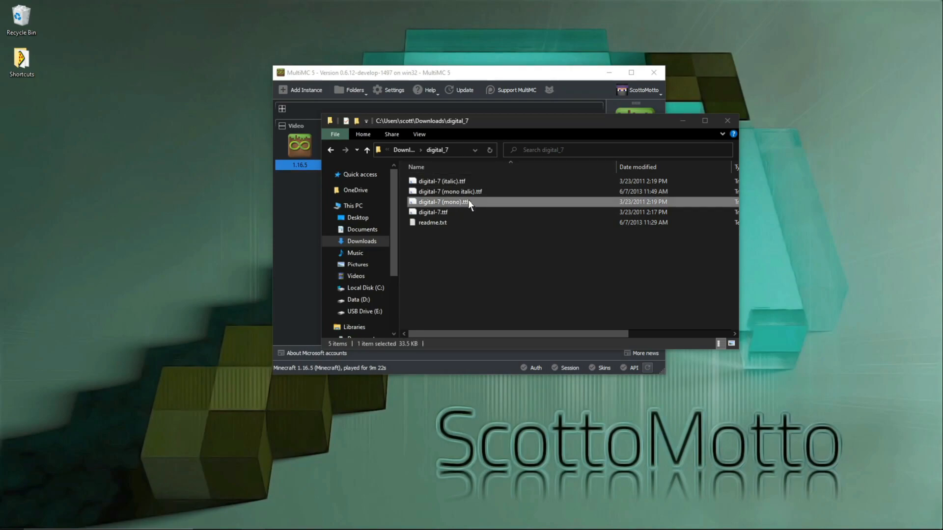
{"action": "left_click", "coordinate": [440, 214]}
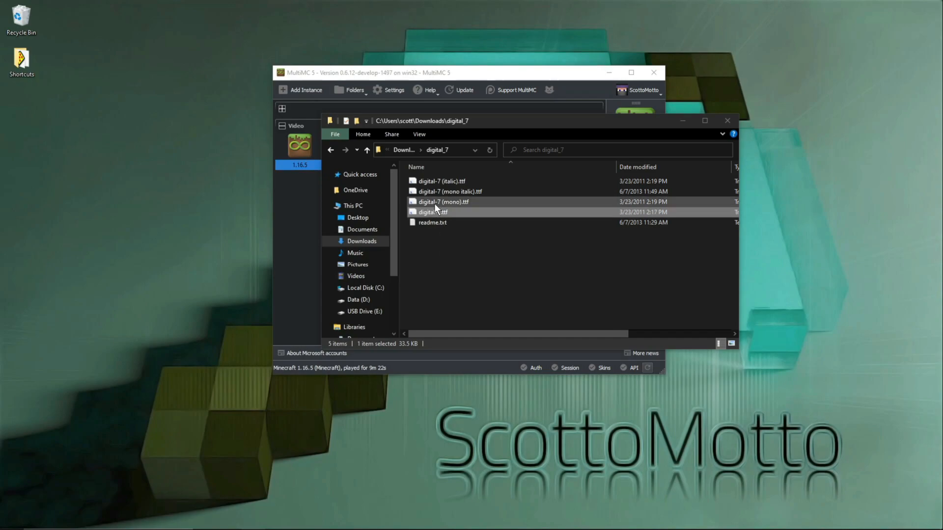
{"action": "right_click", "coordinate": [434, 209]}
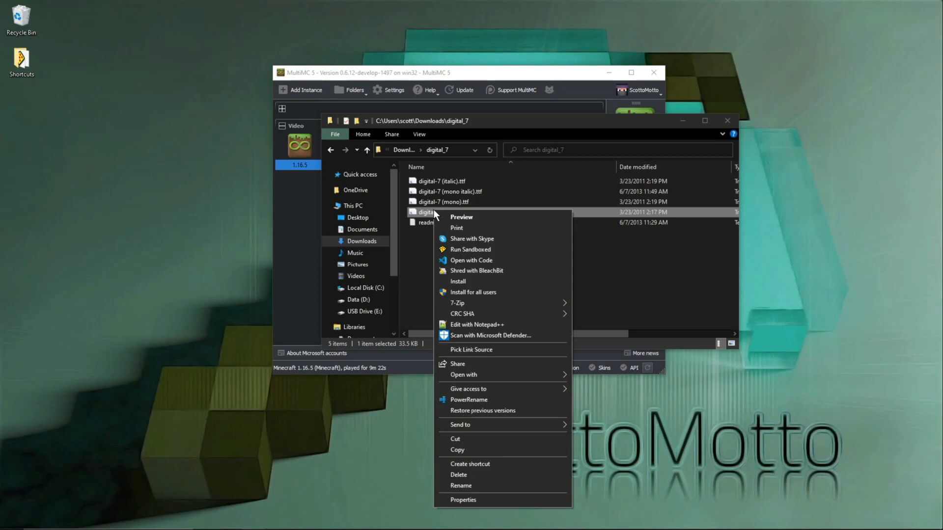
{"action": "left_click", "coordinate": [441, 214]}
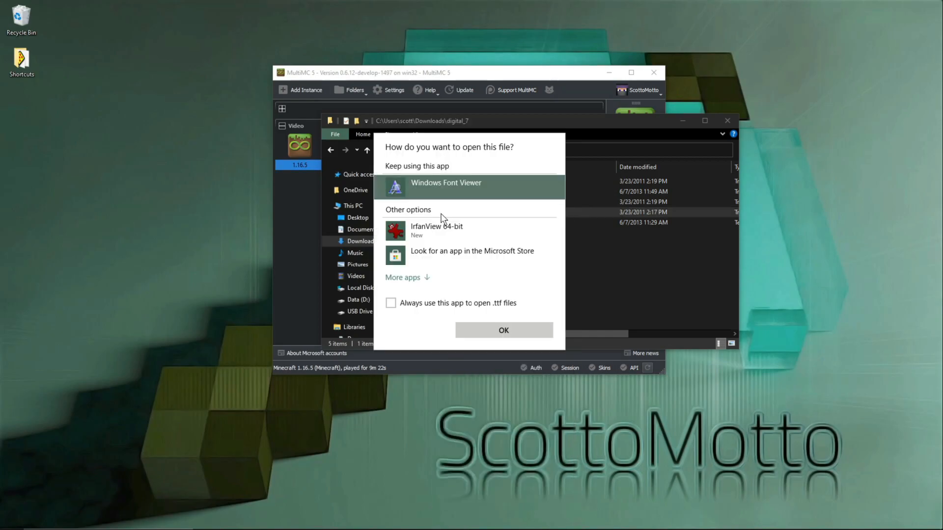
{"action": "left_click", "coordinate": [505, 333]}
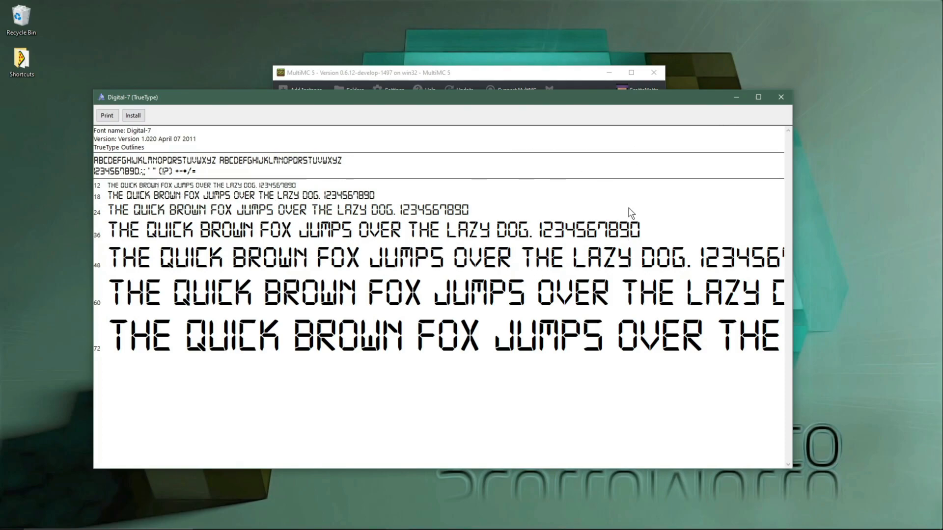
{"action": "left_click", "coordinate": [781, 98]}
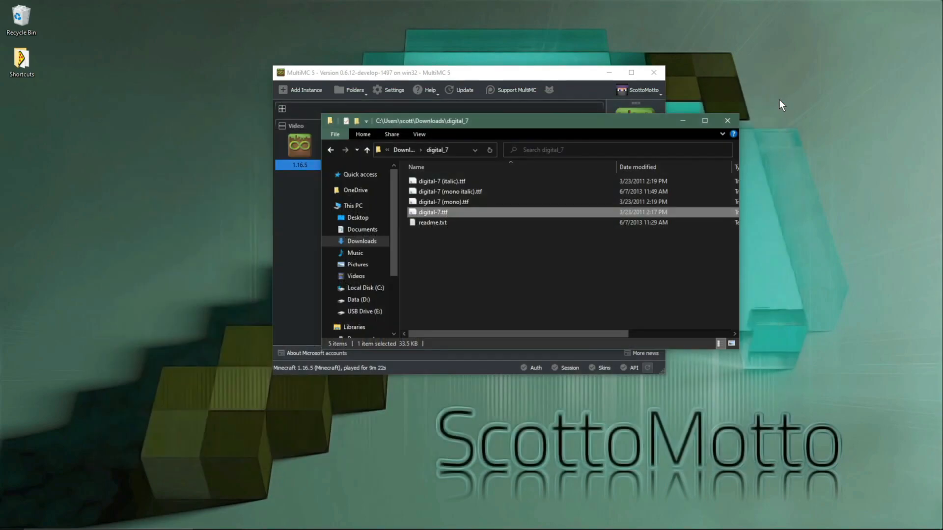
{"action": "left_click", "coordinate": [478, 252]}
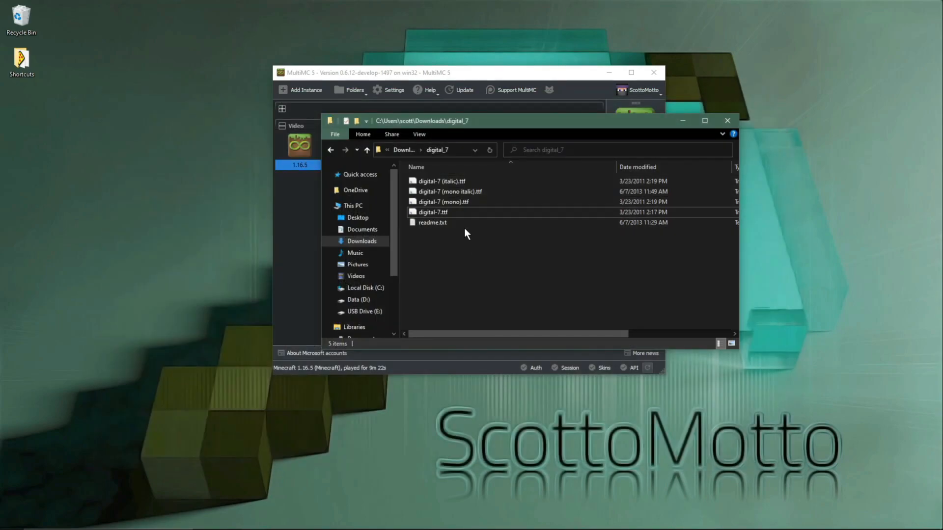
Step: Clear the desktop by closing the digital_7 folder window and minimizing MultiMC and the Chrome window
{"action": "left_click", "coordinate": [728, 126]}
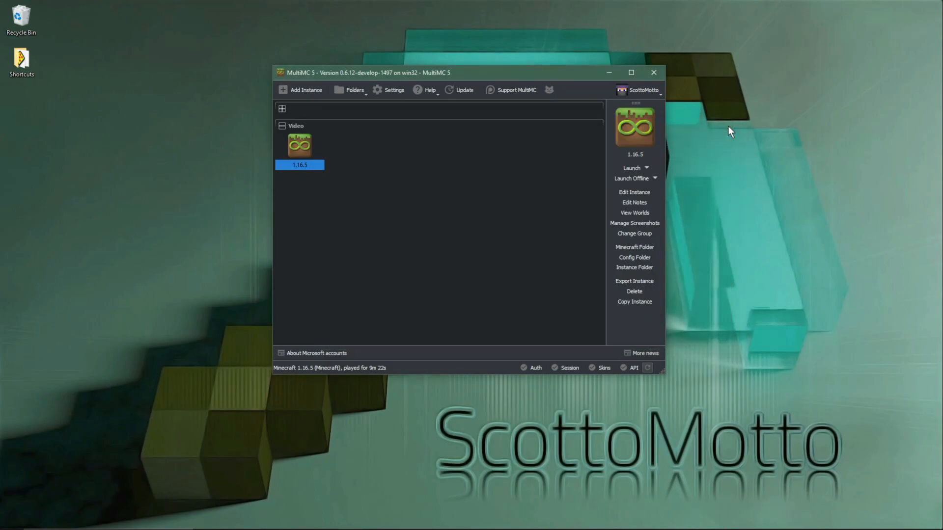
{"action": "left_click", "coordinate": [608, 72]}
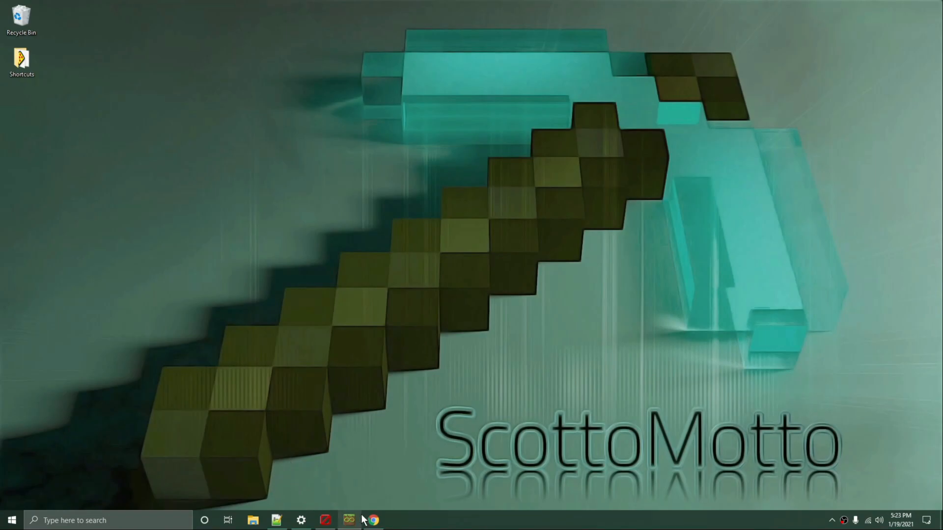
{"action": "left_click", "coordinate": [372, 521]}
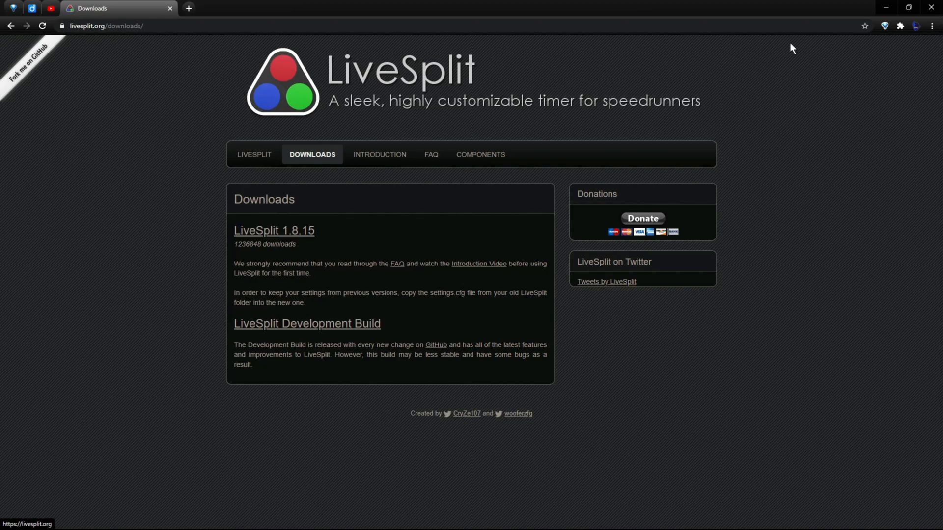
{"action": "left_click", "coordinate": [885, 7]}
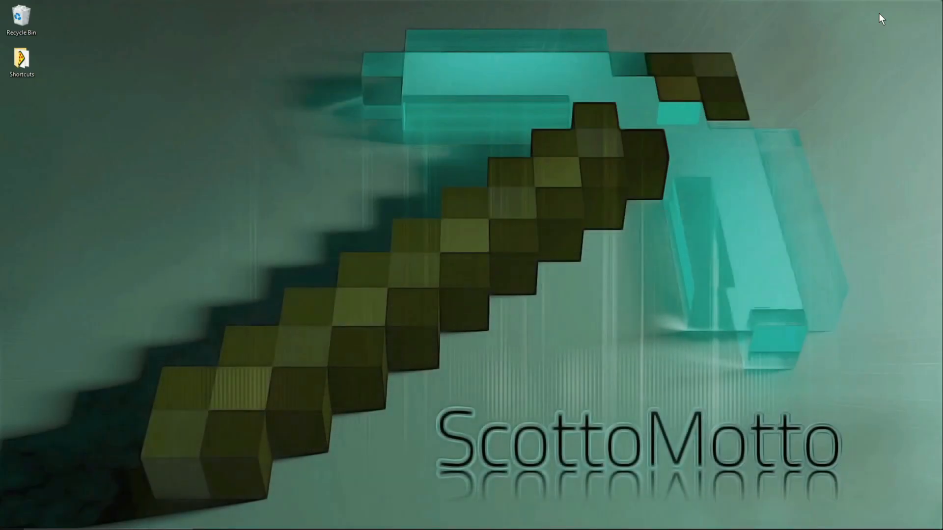
Step: Open the LiveSplit_1.8.15 folder in Downloads, locate the saved layout and splits files, and select Minecraft Java Edition.lss
{"action": "mouse_move", "coordinate": [251, 528]}
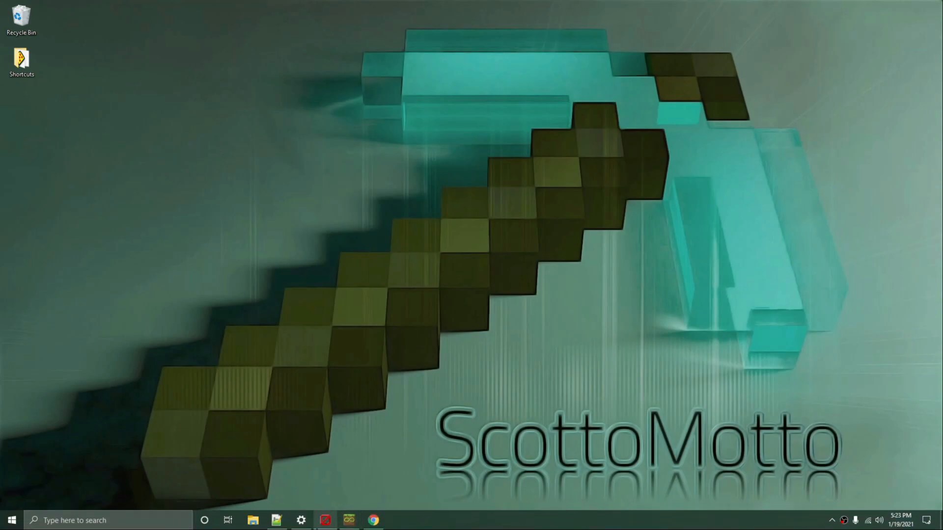
{"action": "right_click", "coordinate": [252, 522]}
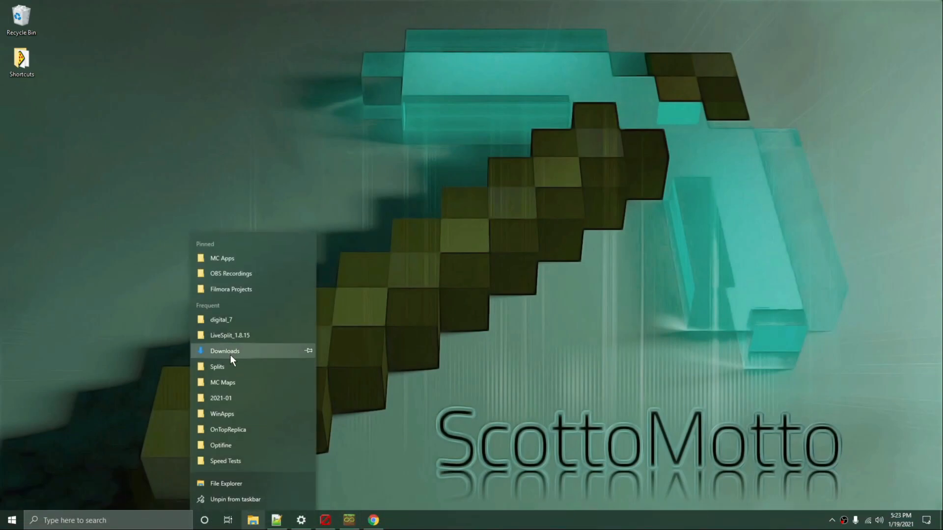
{"action": "left_click", "coordinate": [230, 357]}
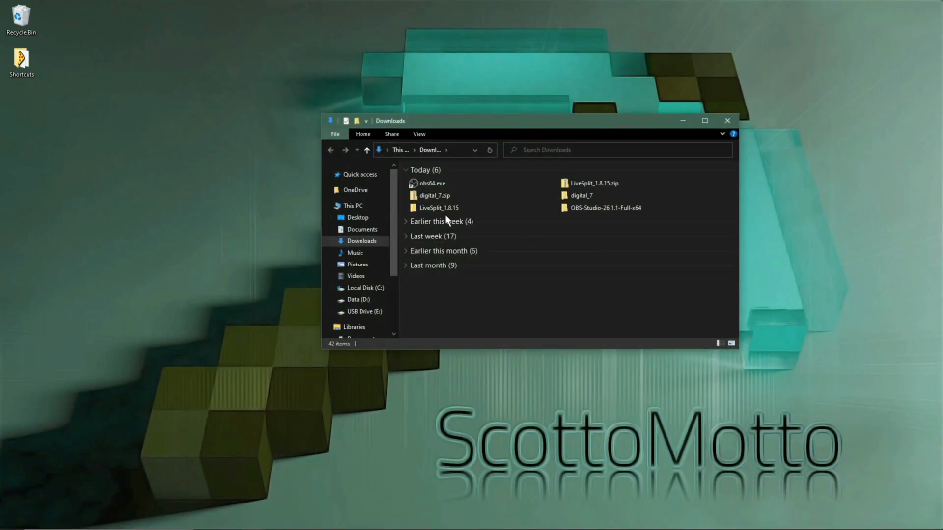
{"action": "double_click", "coordinate": [441, 211]}
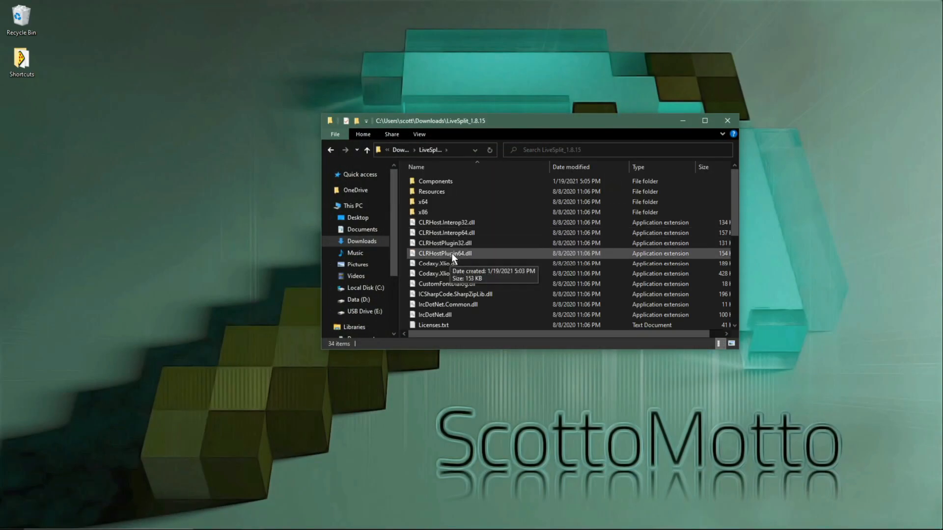
{"action": "scroll", "coordinate": [483, 258], "scroll_direction": "down", "scroll_amount": 4}
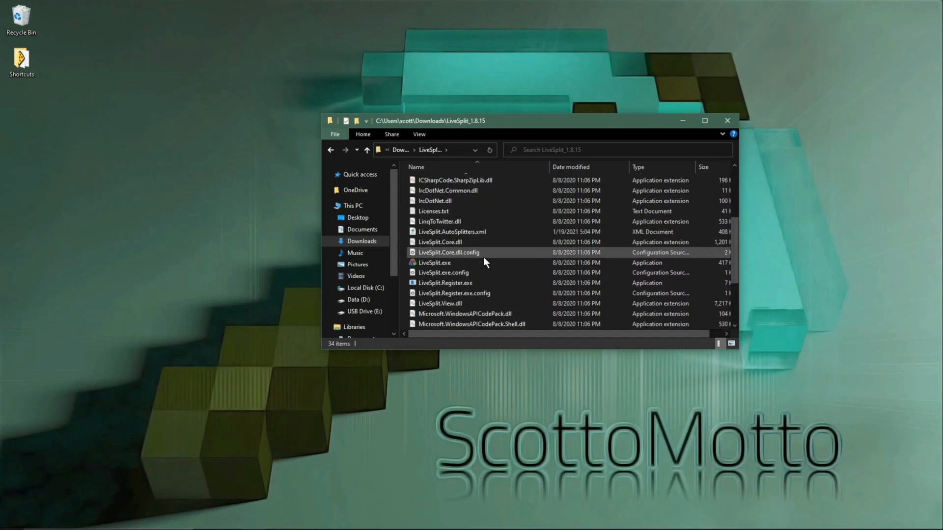
{"action": "scroll", "coordinate": [484, 257], "scroll_direction": "down", "scroll_amount": 3}
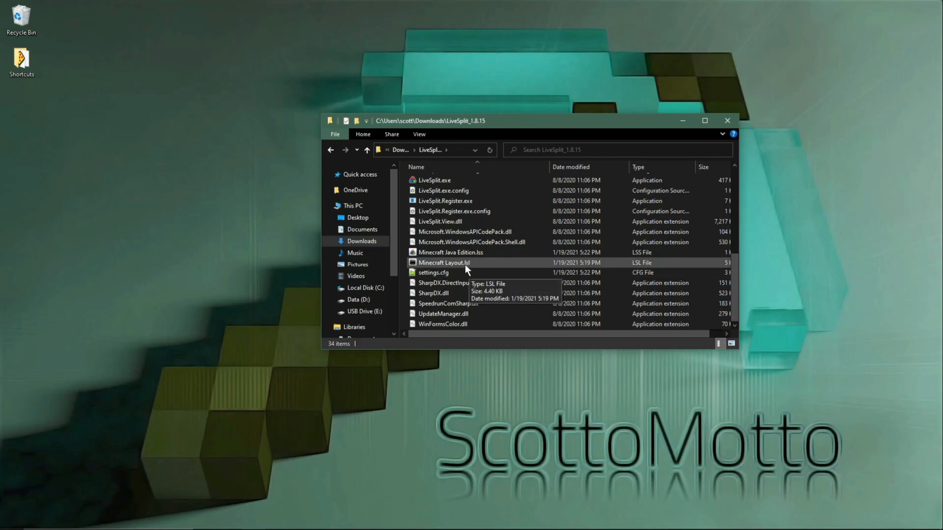
{"action": "left_click", "coordinate": [491, 255]}
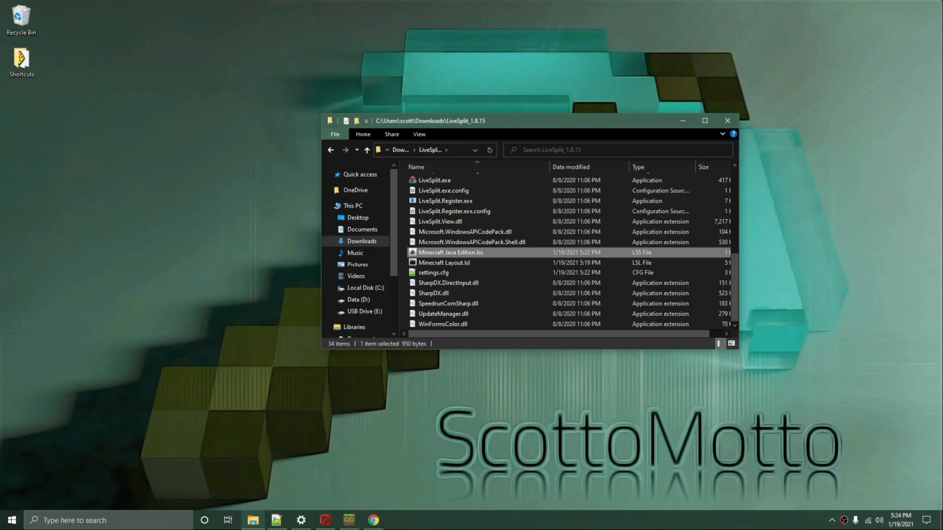
Step: Switch to Chrome with the LiveSplit downloads page
{"action": "left_click", "coordinate": [370, 521]}
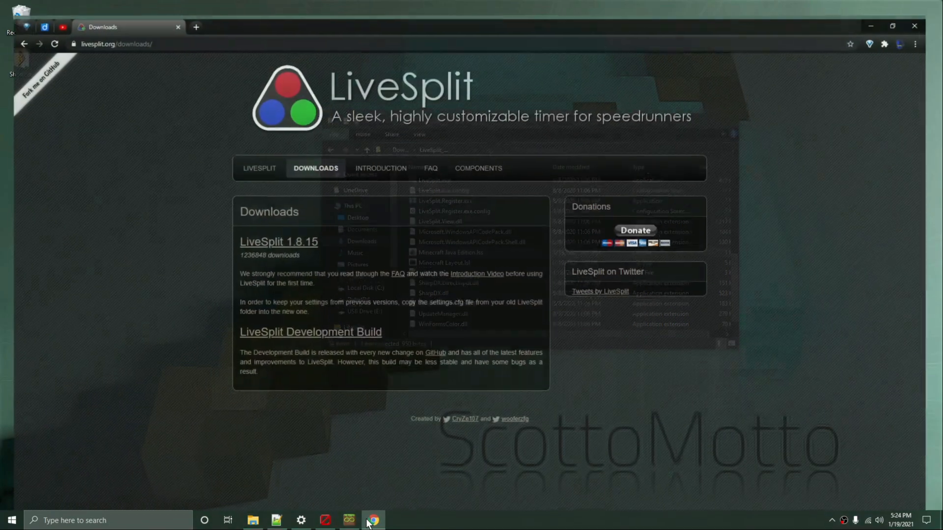